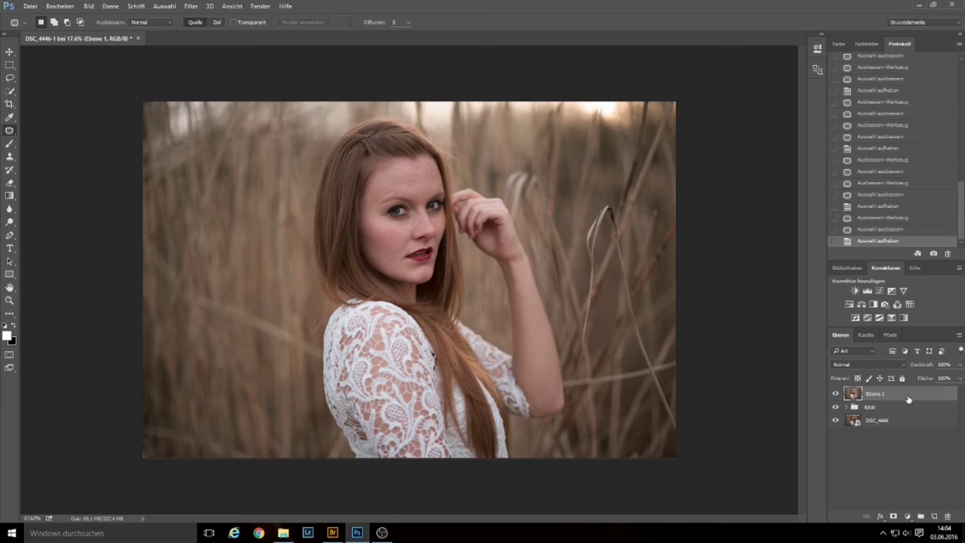
Put Ebene 1 into a new group named Cleaning and collapse the group.
left_click_drag(919, 395, 920, 516)
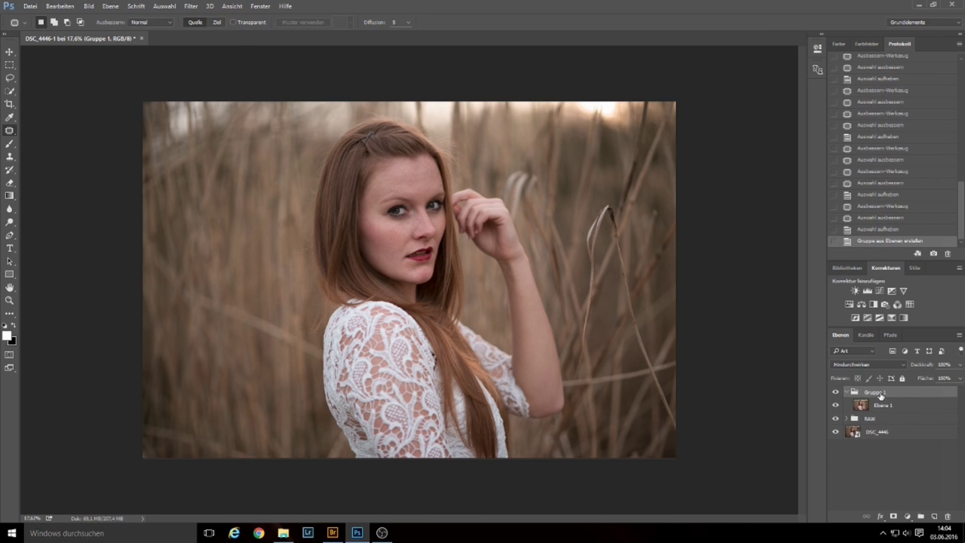
key("BackSpace")
type("eaning")
key("Return")
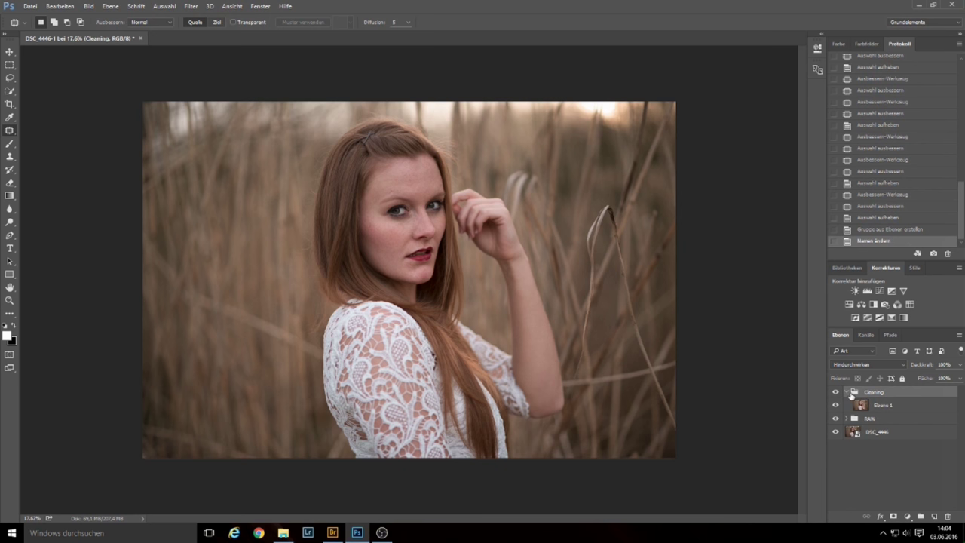
left_click(847, 392)
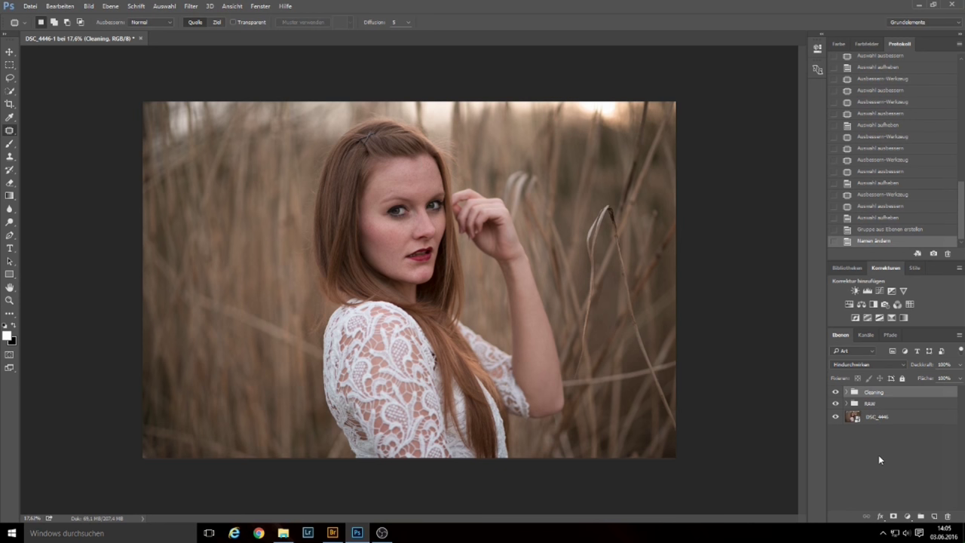
Stamp visible layers into Ebene 2, duplicate it, hide Ebene 2 Kopie, and reselect Ebene 2.
key("ctrl+shift+alt+e")
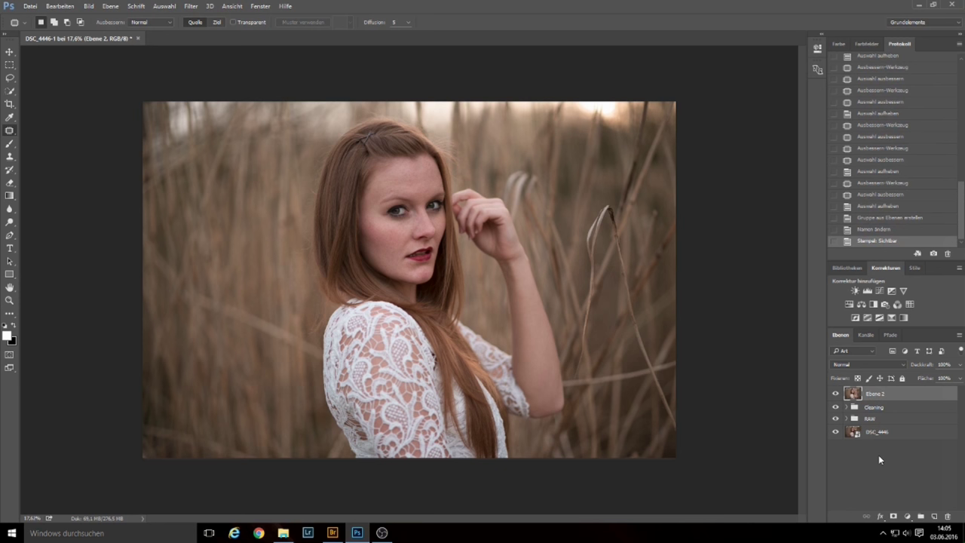
key("ctrl+j")
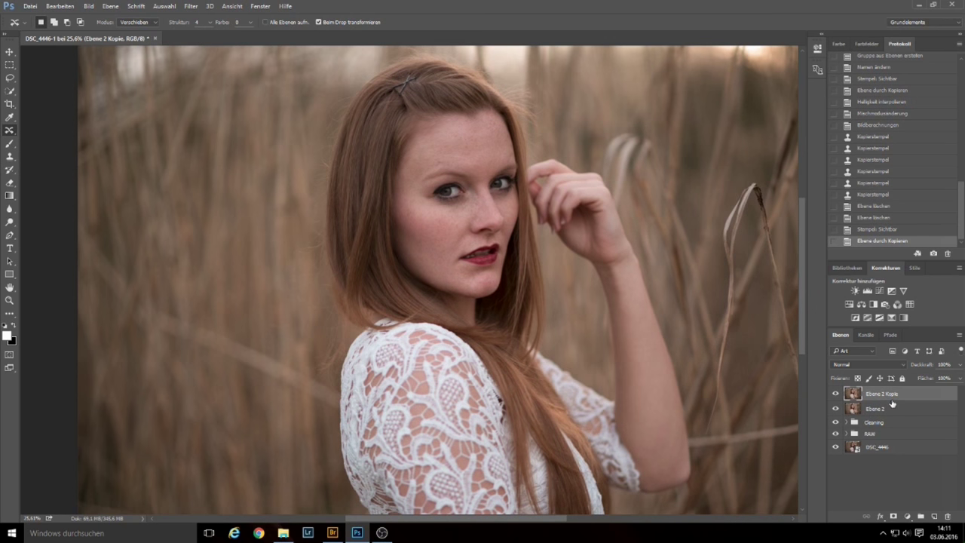
left_click(835, 394)
left_click(856, 410)
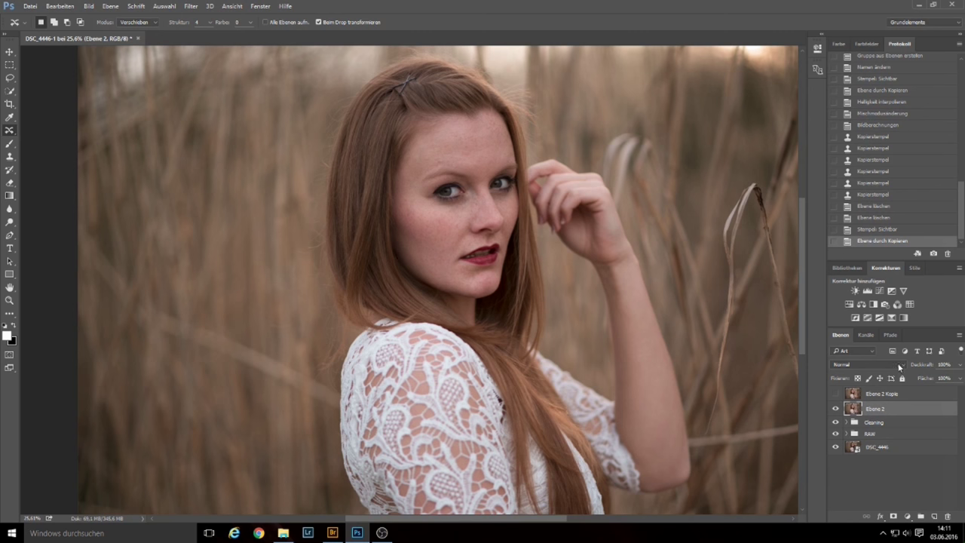
left_click(190, 7)
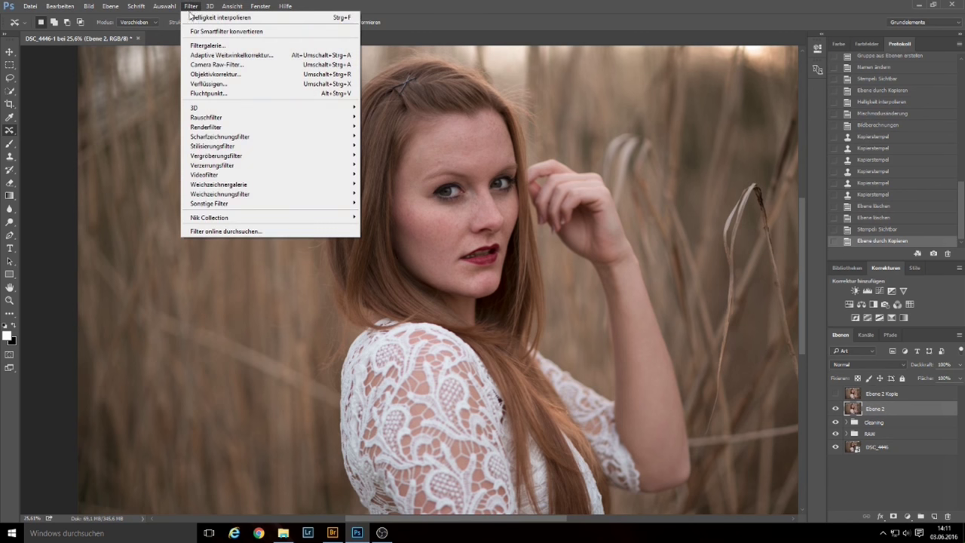
mouse_move(226, 118)
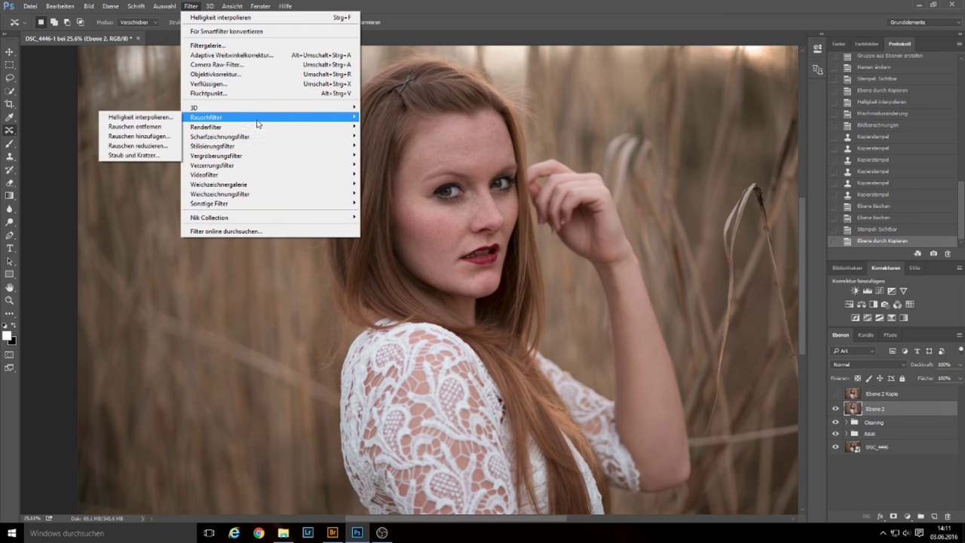
Apply Rauschfilter > Helligkeit interpolieren to Ebene 2 with a 38-pixel radius.
left_click(156, 120)
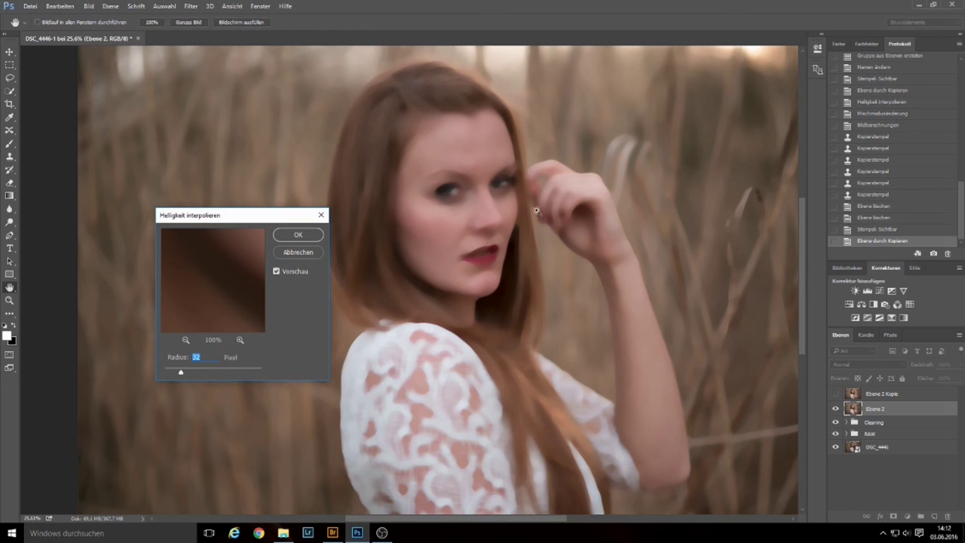
left_click(564, 206, "ctrl")
left_click_drag(564, 205, 575, 204)
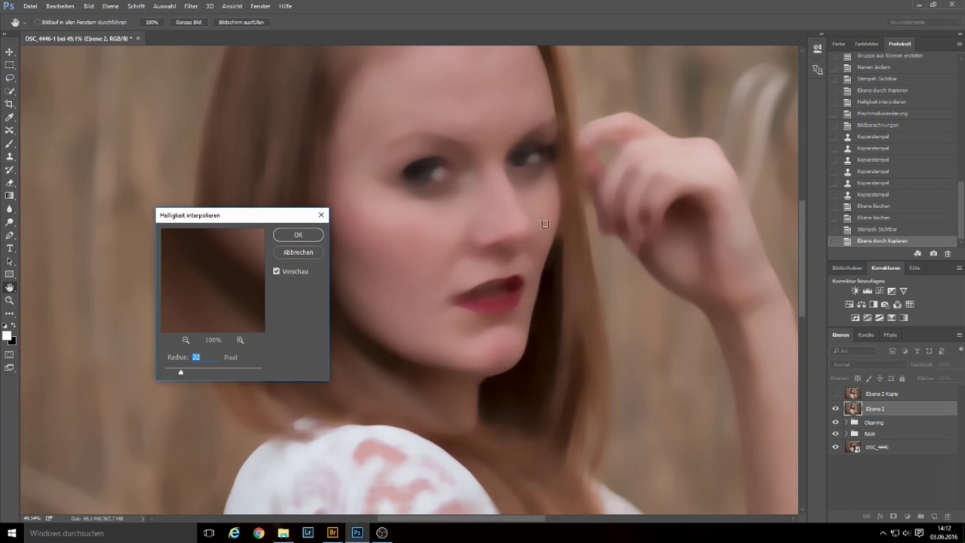
left_click_drag(181, 372, 186, 374)
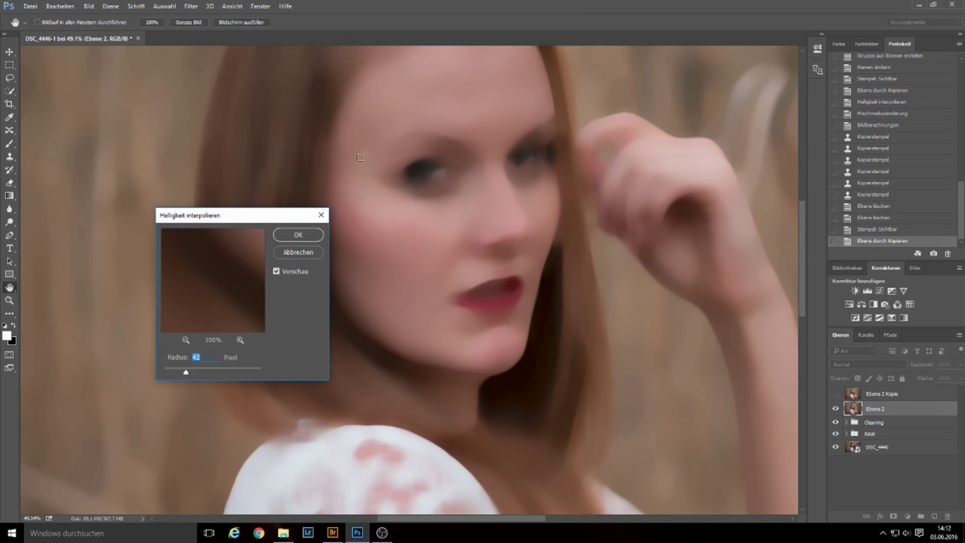
left_click_drag(185, 372, 184, 372)
scroll(467, 222, "up", 1)
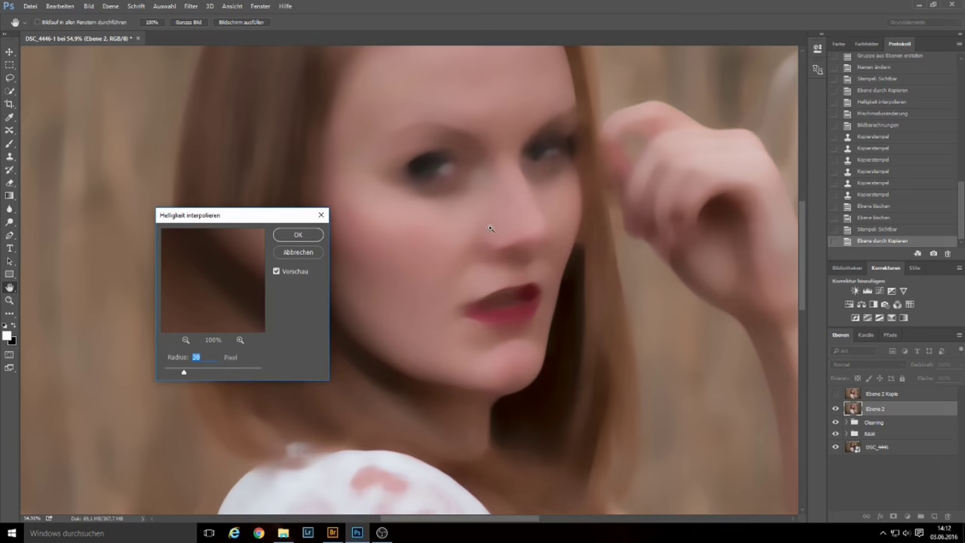
scroll(440, 236, "down", 1)
scroll(395, 249, "down", 2)
scroll(389, 249, "down", 1)
scroll(389, 250, "down", 1)
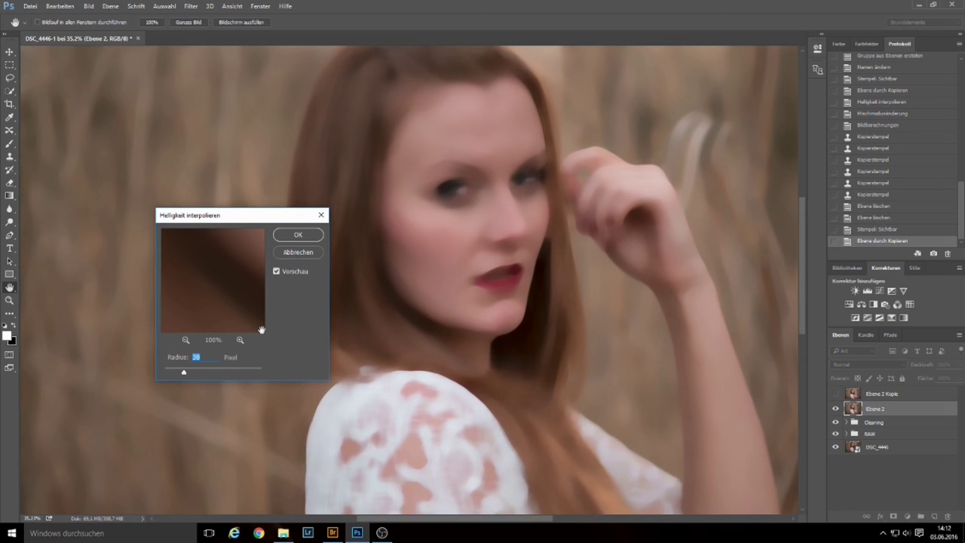
left_click(297, 235)
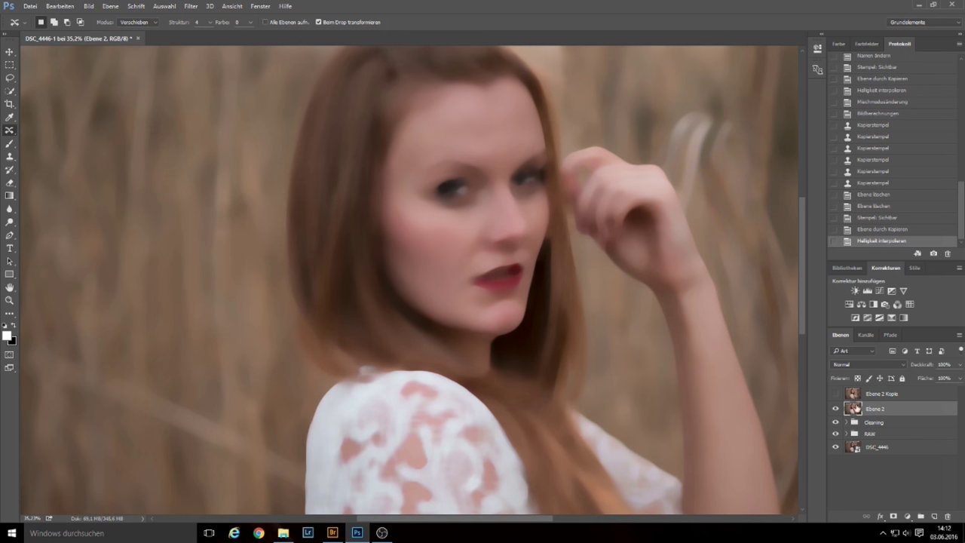
Show Ebene 2 Kopie again and set its blend mode to Lineares Licht.
left_click(835, 394)
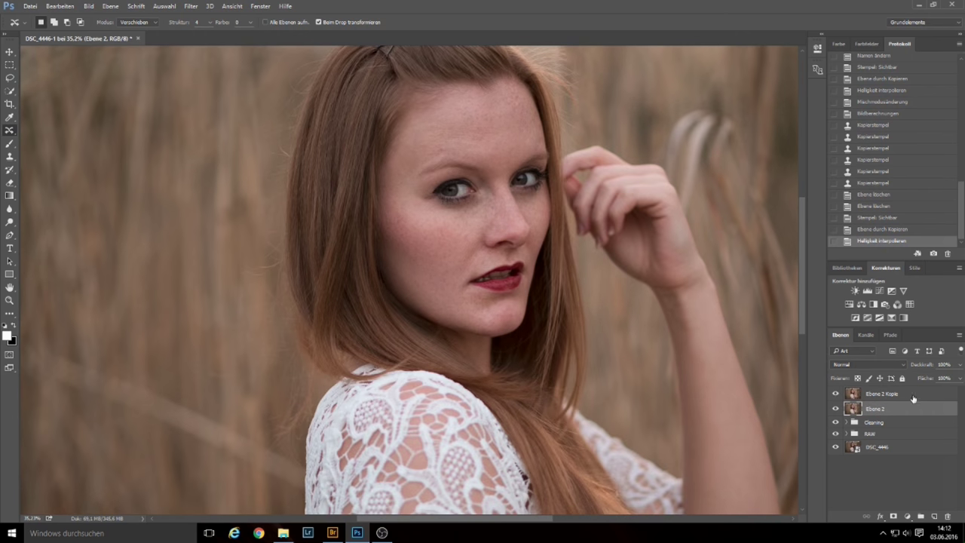
left_click(913, 395)
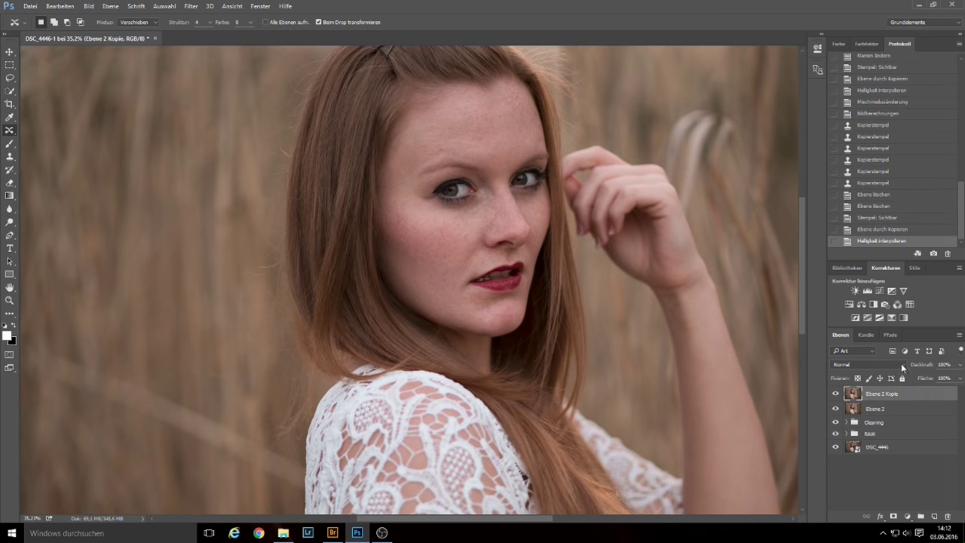
left_click(903, 363)
left_click(904, 364)
left_click(905, 365)
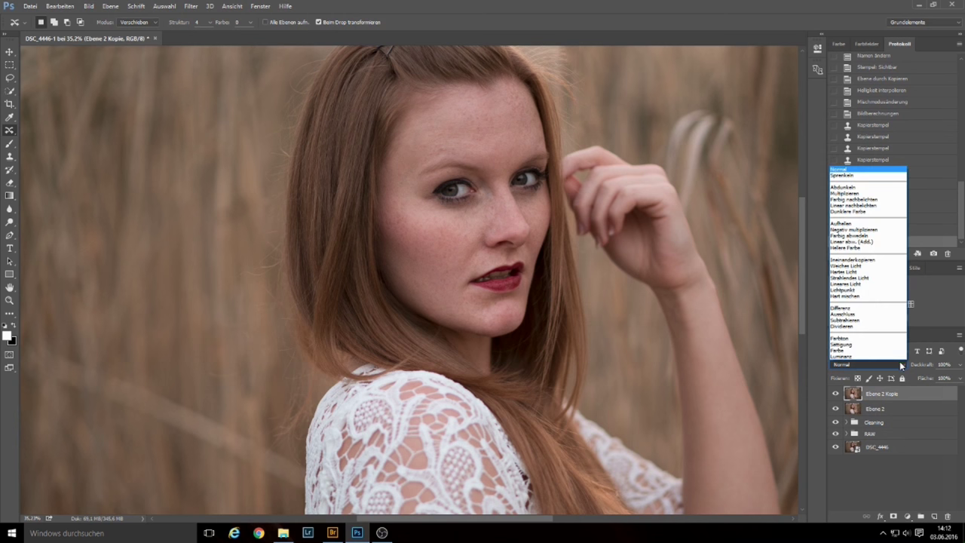
left_click(860, 285)
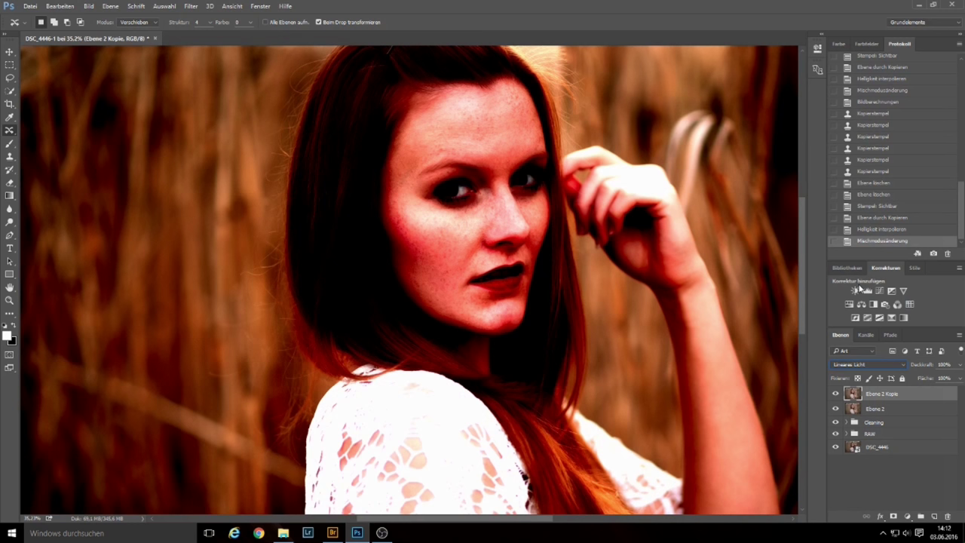
left_click(89, 6)
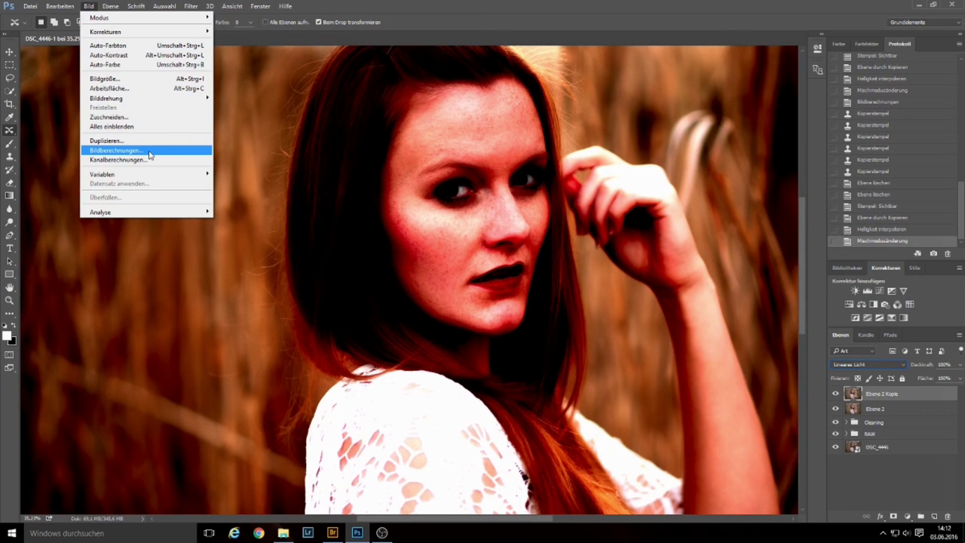
Apply Bildberechnungen from Ebene 2, RGB inverted, Addieren, Skalieren 2, Versatz 0, onto Ebene 2 Kopie.
left_click(150, 155)
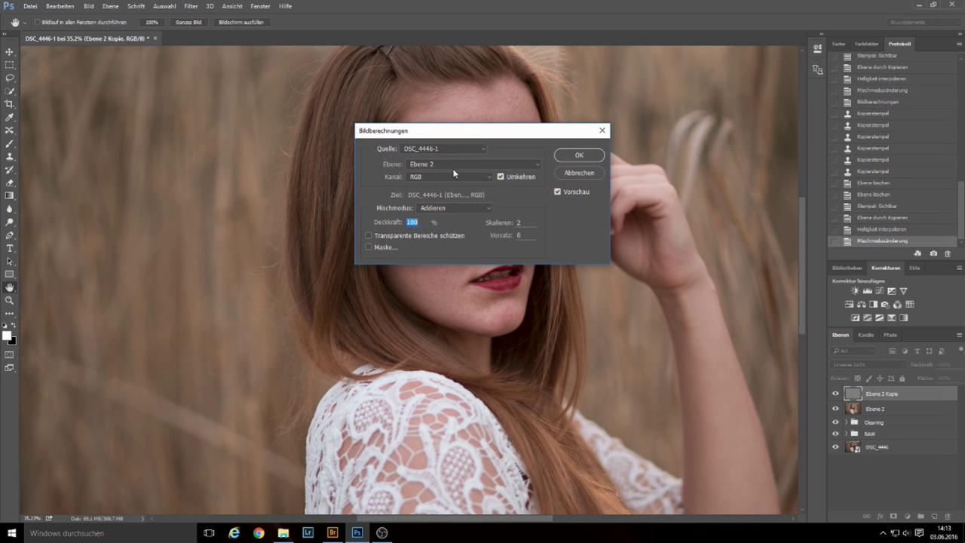
left_click(487, 208)
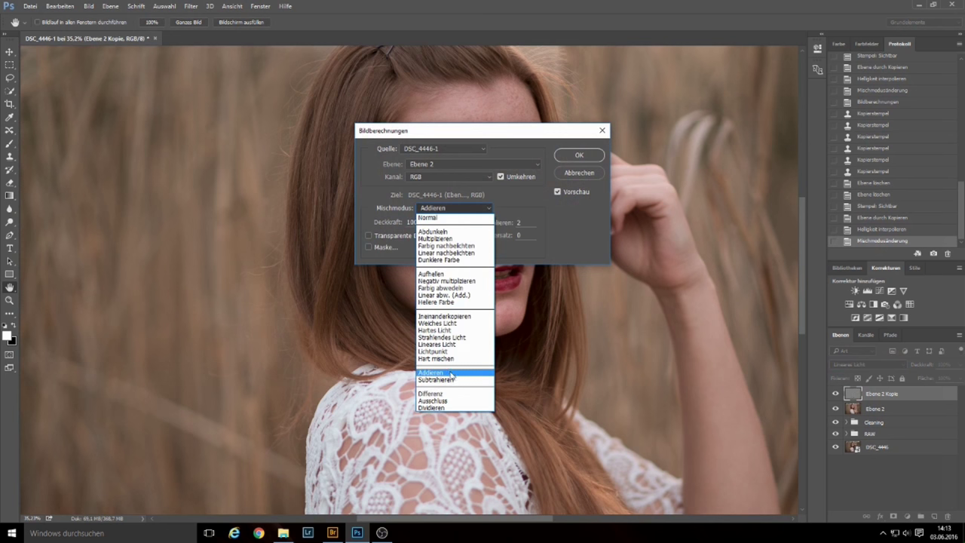
left_click(489, 211)
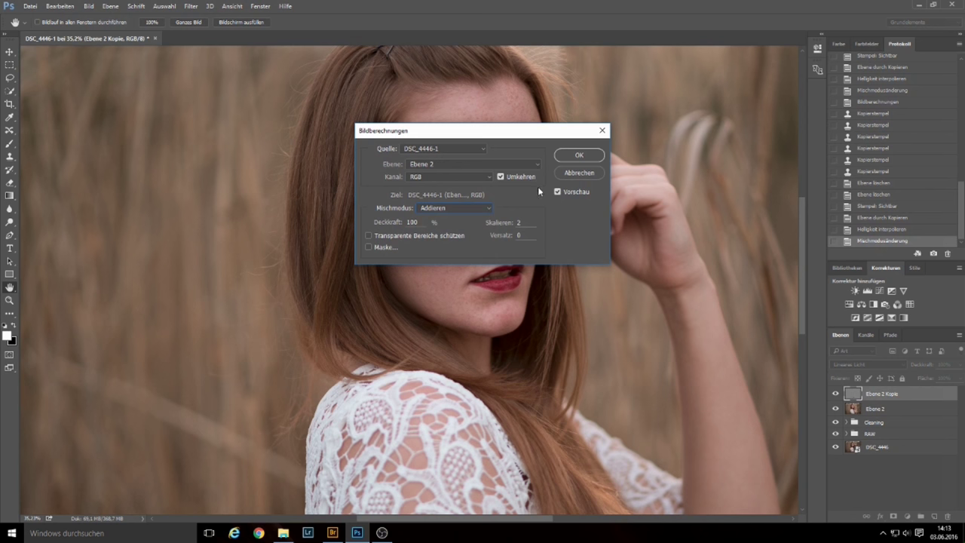
left_click(500, 177)
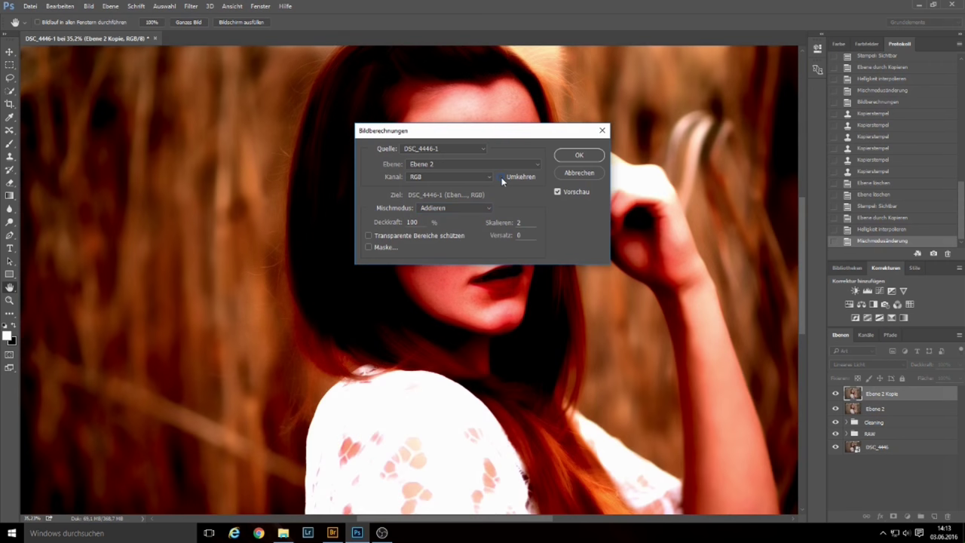
left_click(500, 177)
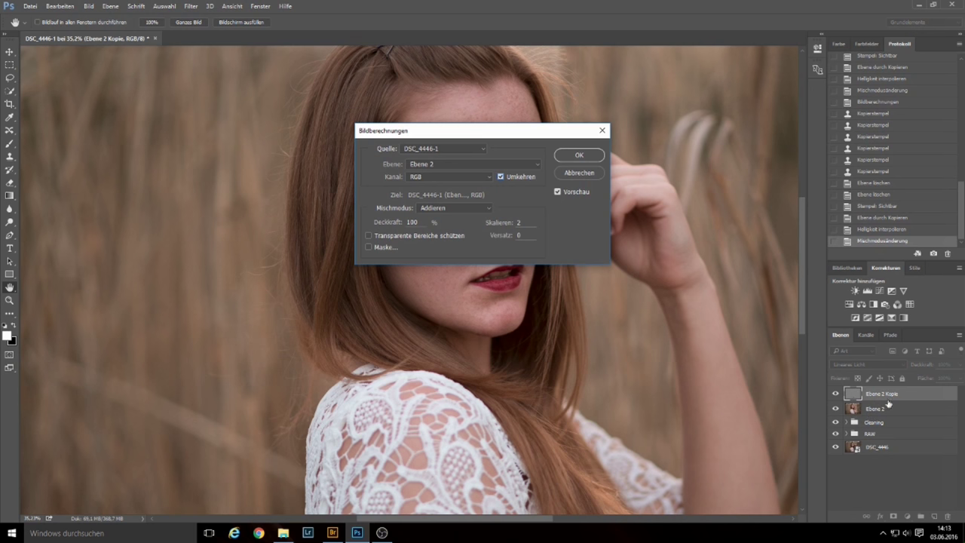
left_click(540, 164)
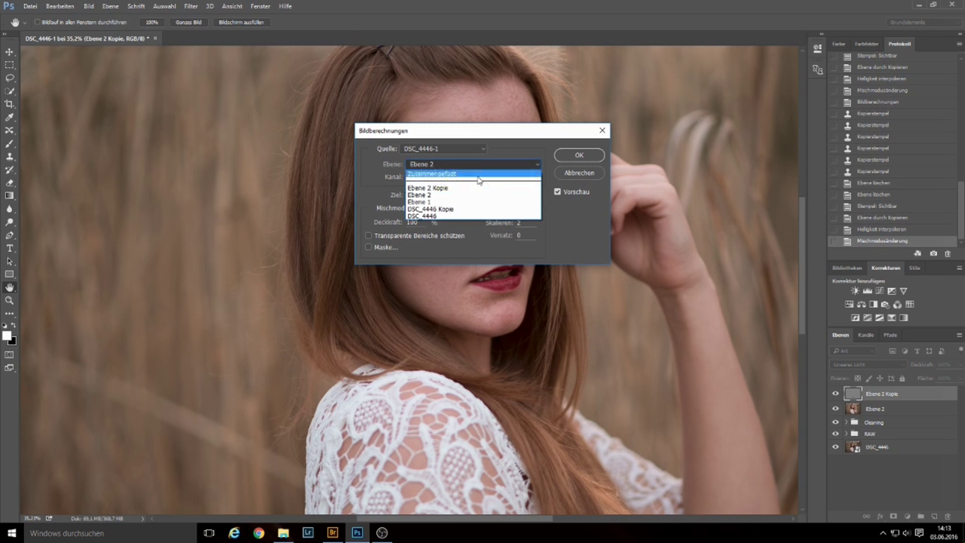
left_click(447, 195)
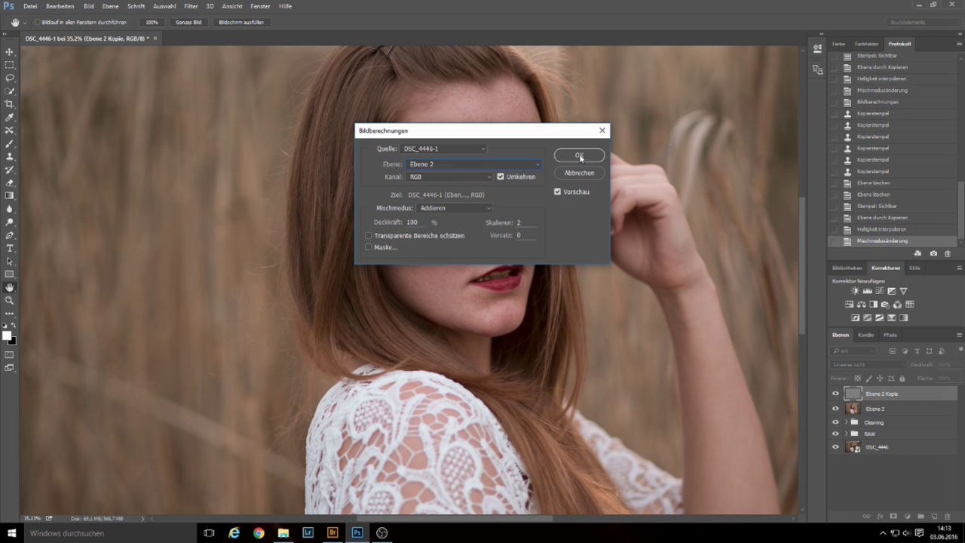
left_click(579, 156)
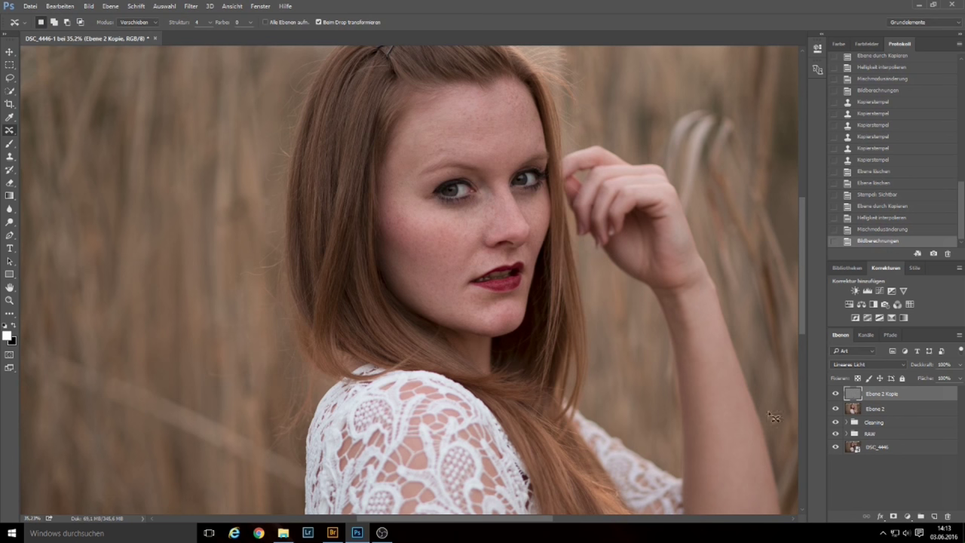
Hide the DSC_4446, RAW and Cleaning layers and rename Ebene 2 to FARBE.
left_click_drag(839, 449, 836, 423)
left_click(881, 412)
double_click(879, 411)
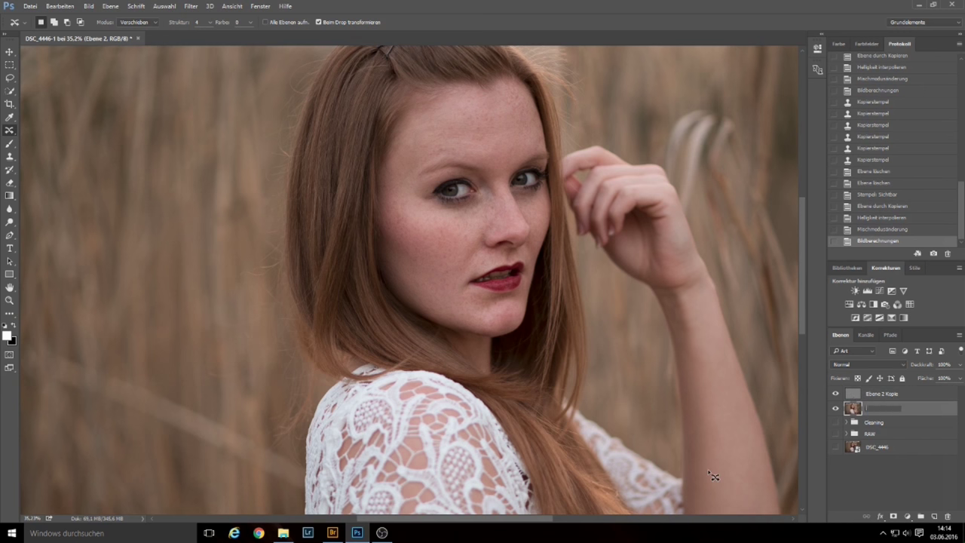
type("Fa")
key("Return")
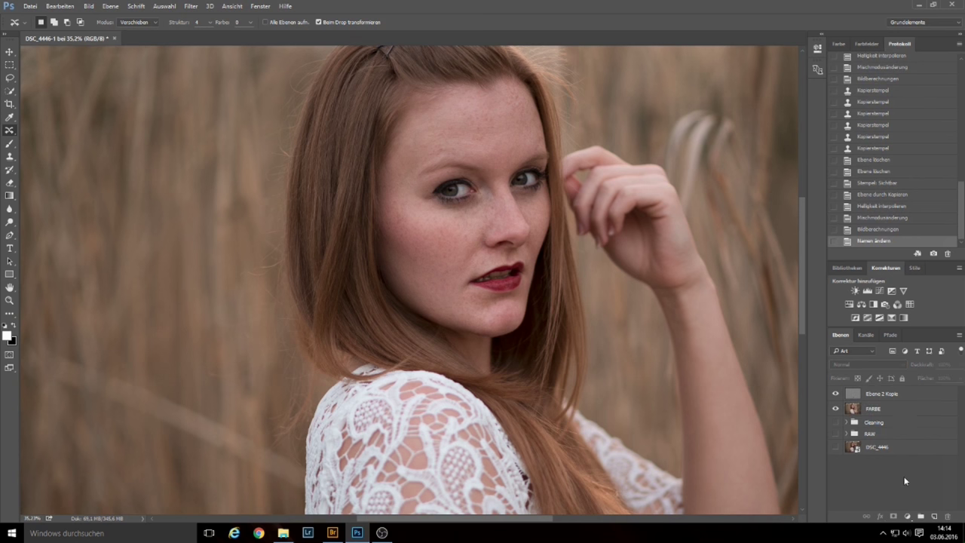
Rename the grey Ebene 2 Kopie layer to DETAILS.
left_click(901, 400)
double_click(883, 393)
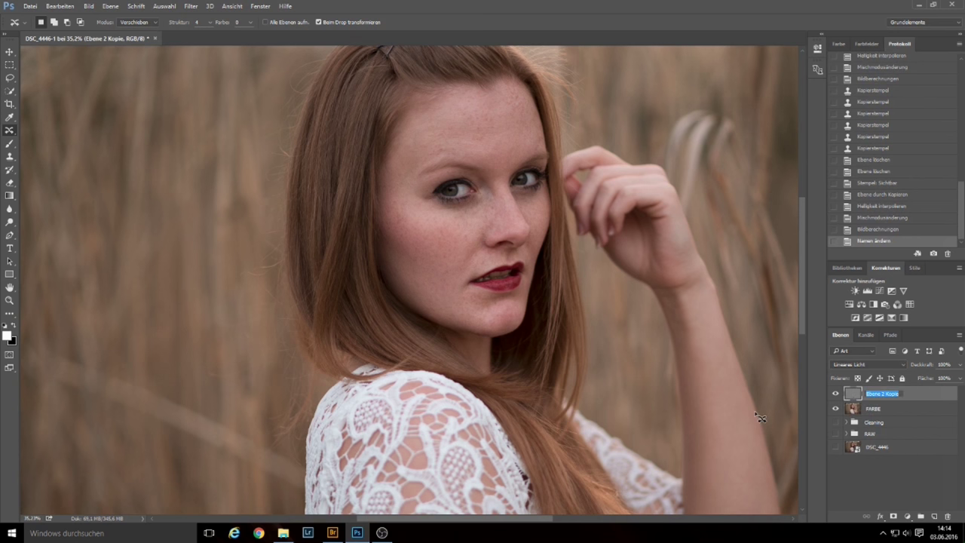
type("DETAILS")
left_click(888, 489)
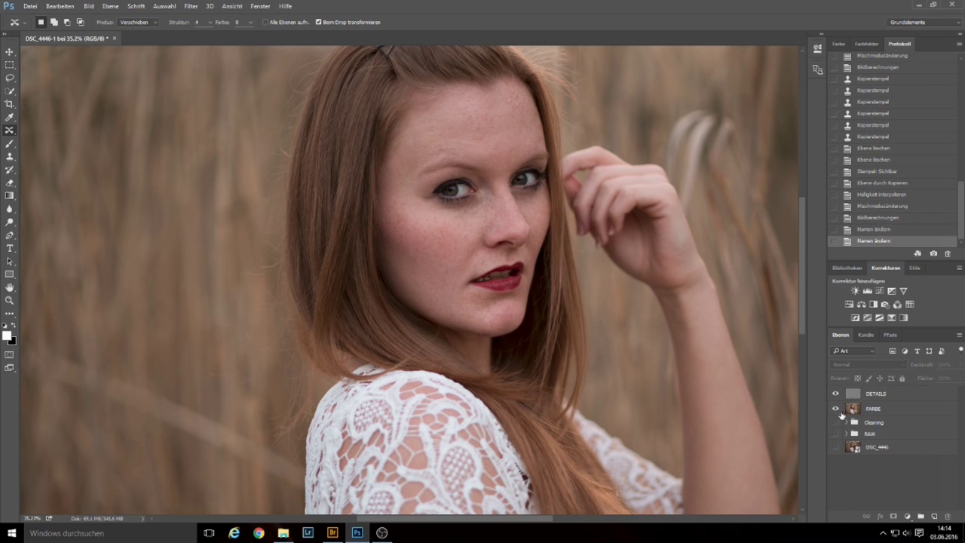
left_click(836, 410)
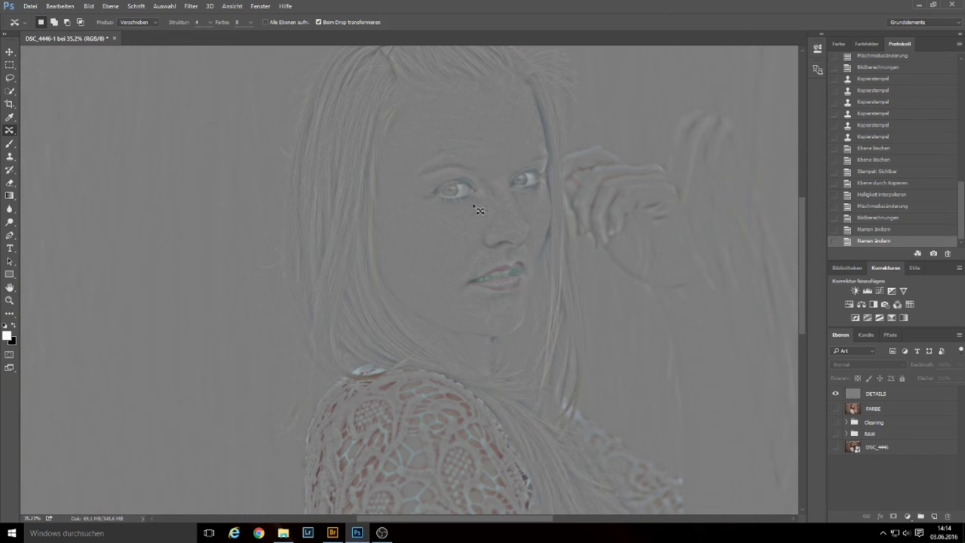
left_click_drag(355, 124, 554, 167)
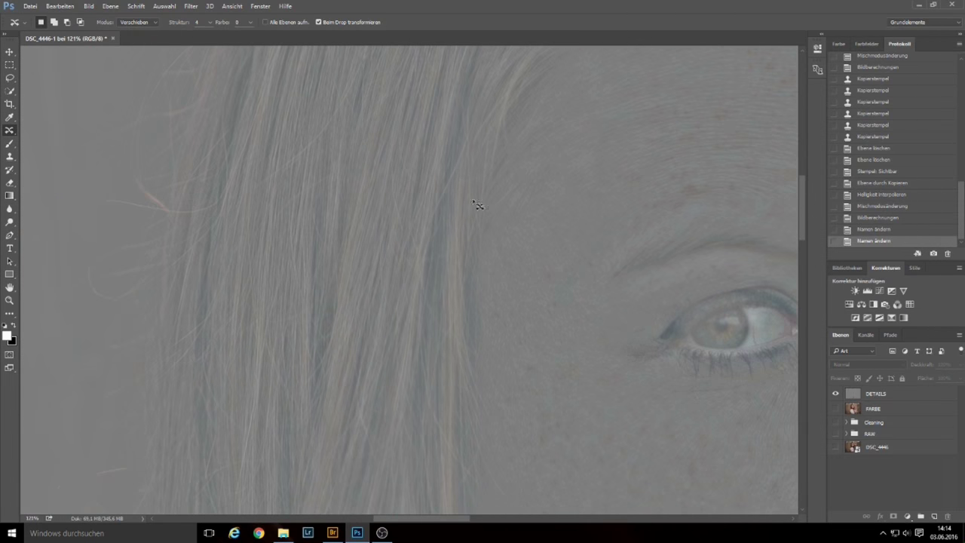
left_click_drag(738, 186, 614, 180)
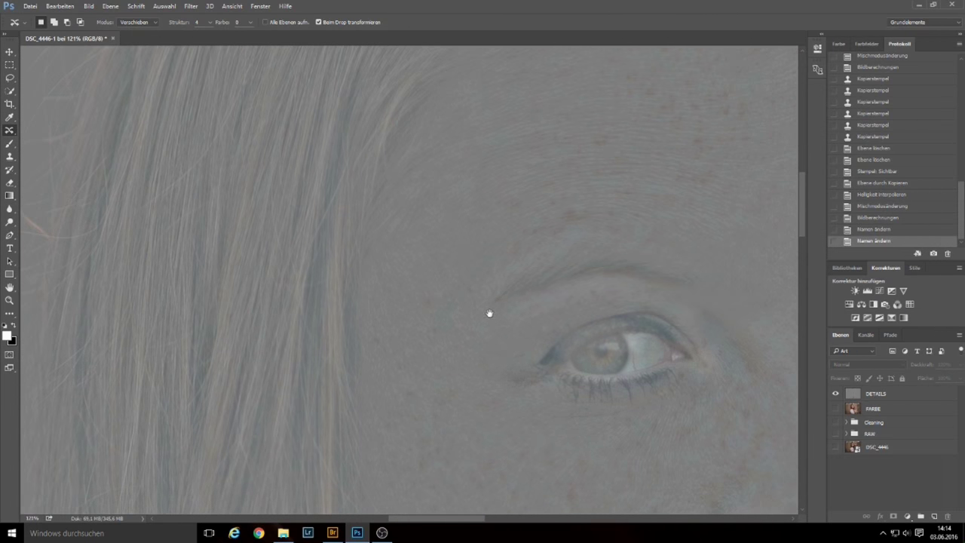
left_click_drag(491, 314, 500, 222)
mouse_move(711, 345)
left_mouse_down()
mouse_move(452, 265)
mouse_move(447, 187)
left_mouse_up()
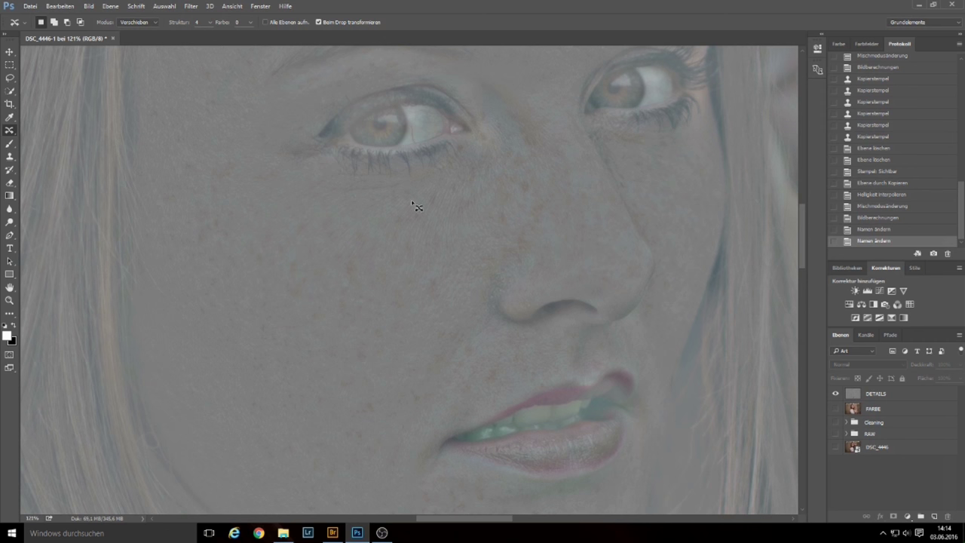
left_click(834, 395)
left_click(835, 408)
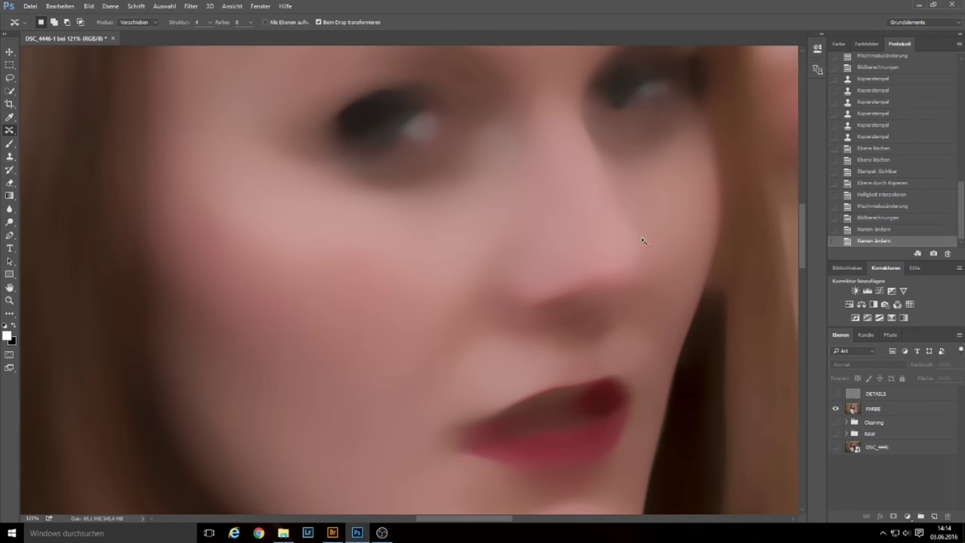
scroll(641, 237, "down", 5)
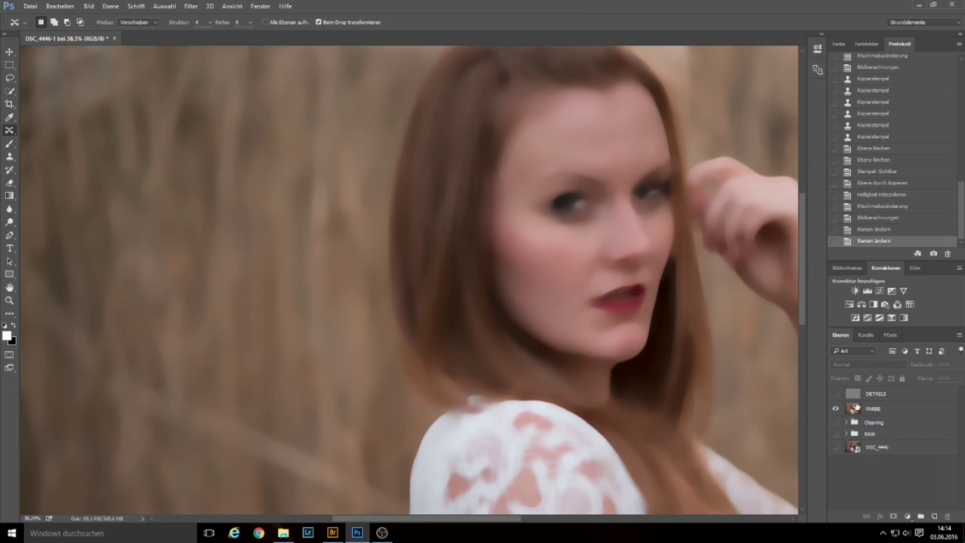
left_click(835, 394)
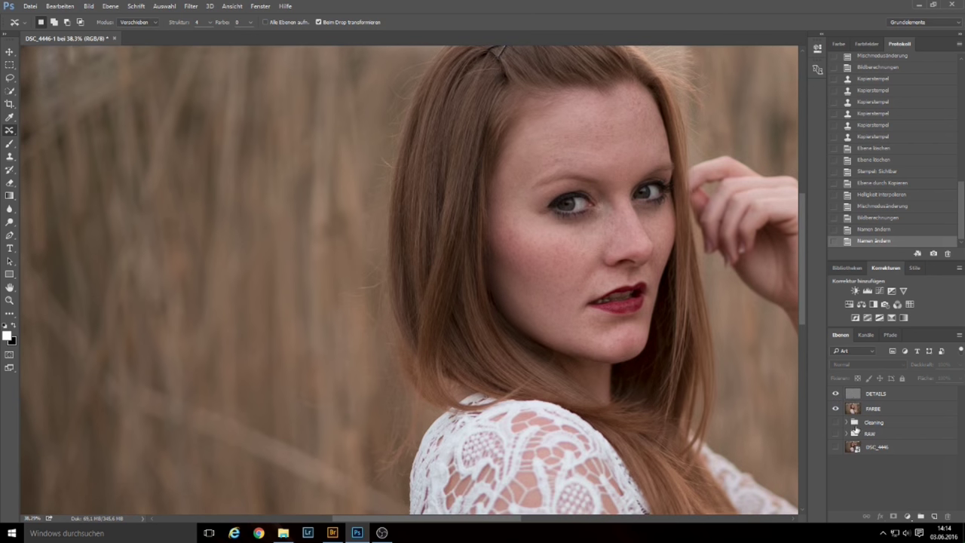
mouse_move(691, 248)
left_mouse_down()
mouse_move(607, 334)
mouse_move(626, 338)
left_mouse_up()
Select DETAILS, pick the Clone Stamp tool, and slightly lower the 20 px brush's hardness.
left_click(859, 393)
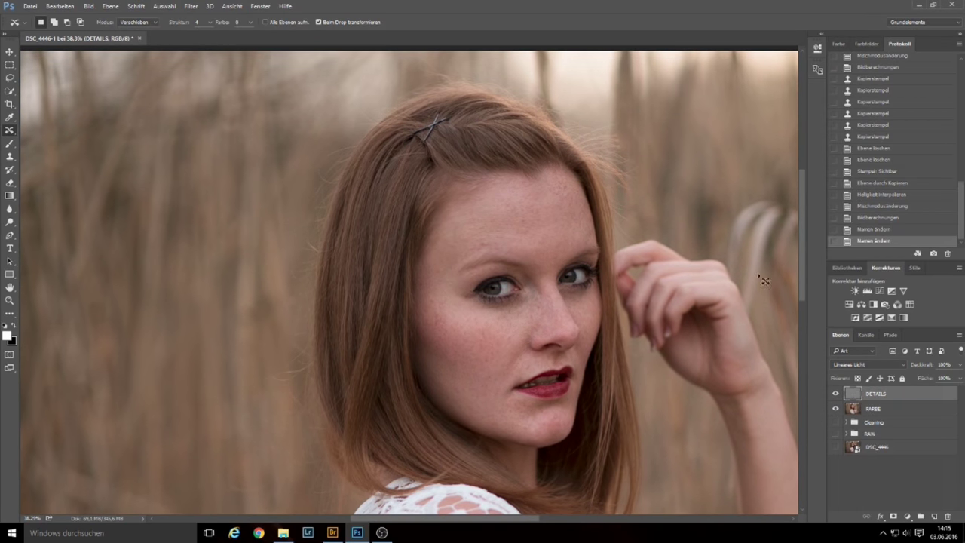
left_click(10, 157)
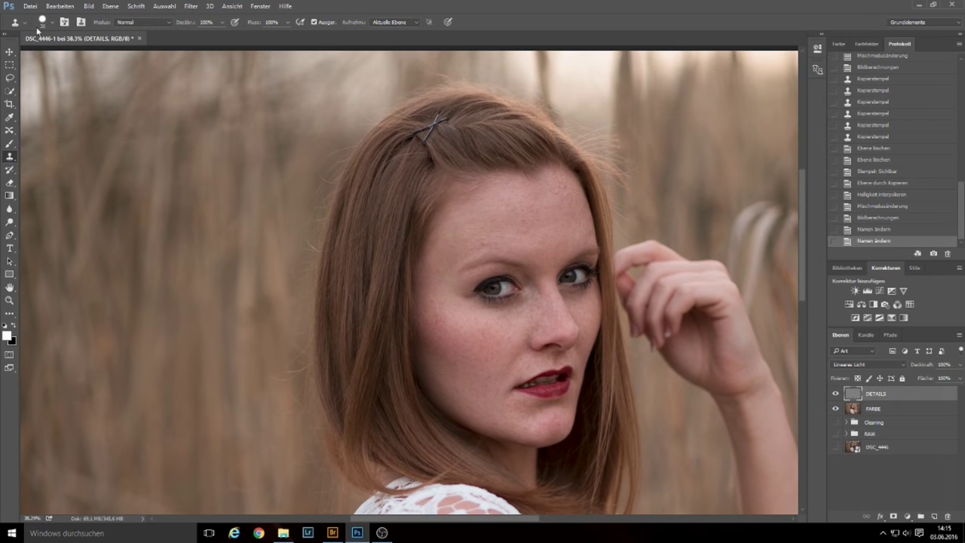
left_click(45, 24)
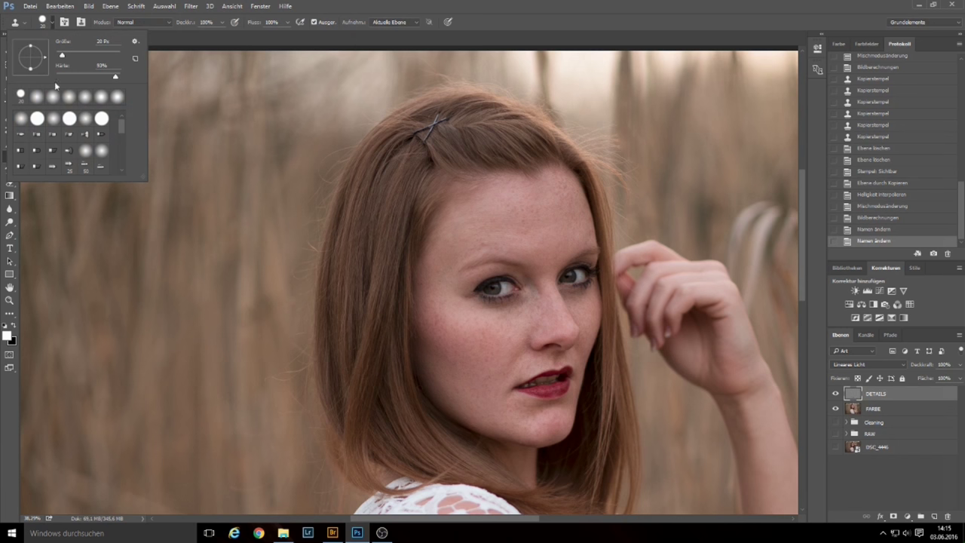
left_click_drag(126, 78, 118, 79)
left_click(605, 5)
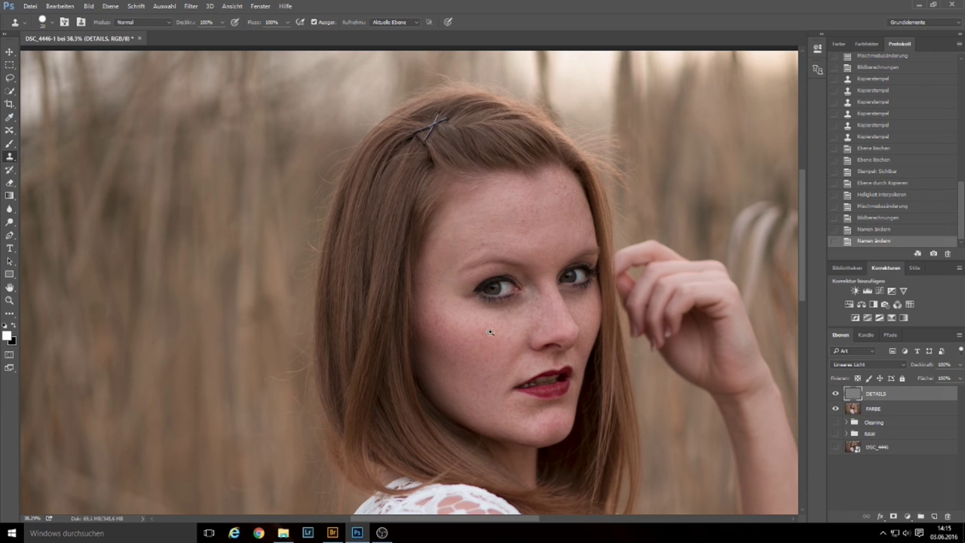
left_click_drag(483, 328, 536, 317)
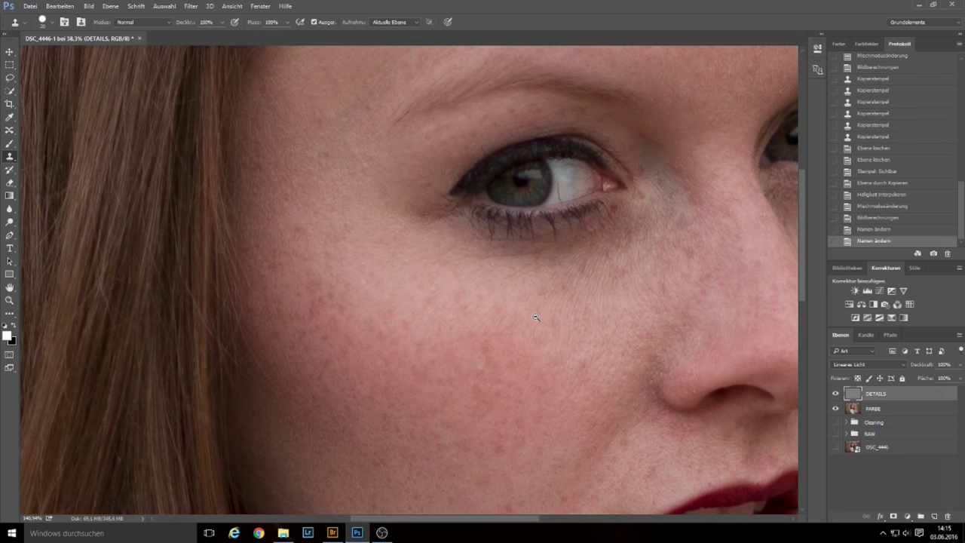
left_click_drag(536, 317, 538, 316)
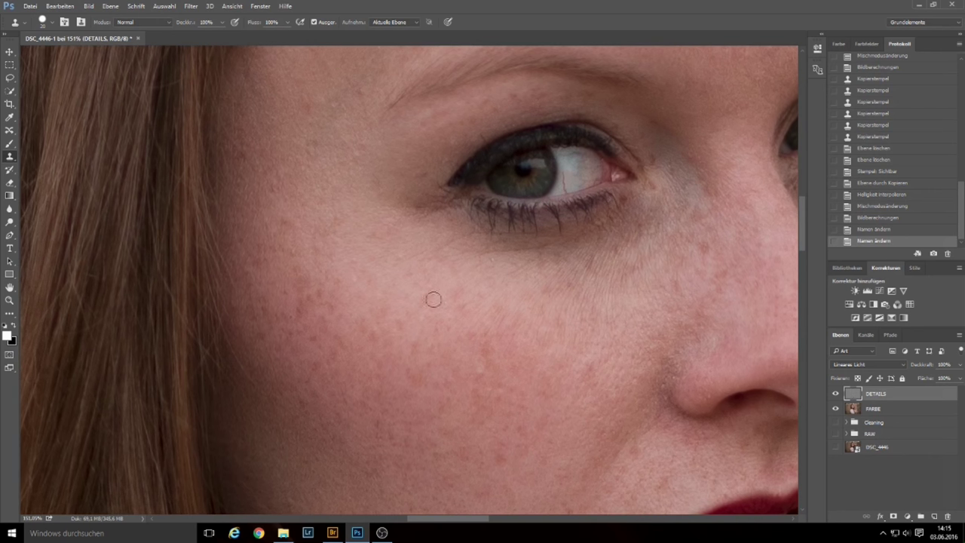
mouse_move(672, 354)
left_mouse_down()
mouse_move(638, 353)
mouse_move(659, 376)
left_mouse_up()
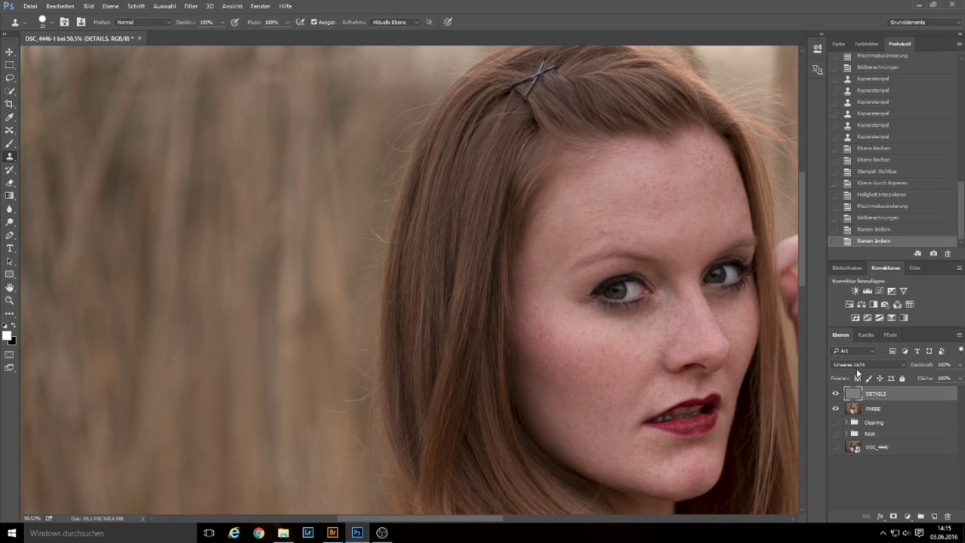
Duplicate DETAILS, set DETAILS Kopie to Normal, and make it a clipping mask on DETAILS.
key("ctrl+j")
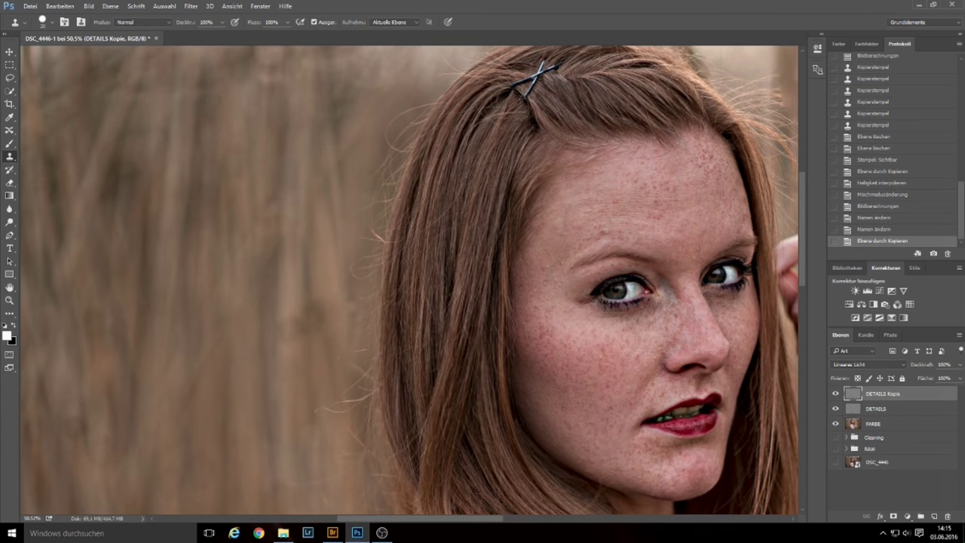
left_click(903, 364)
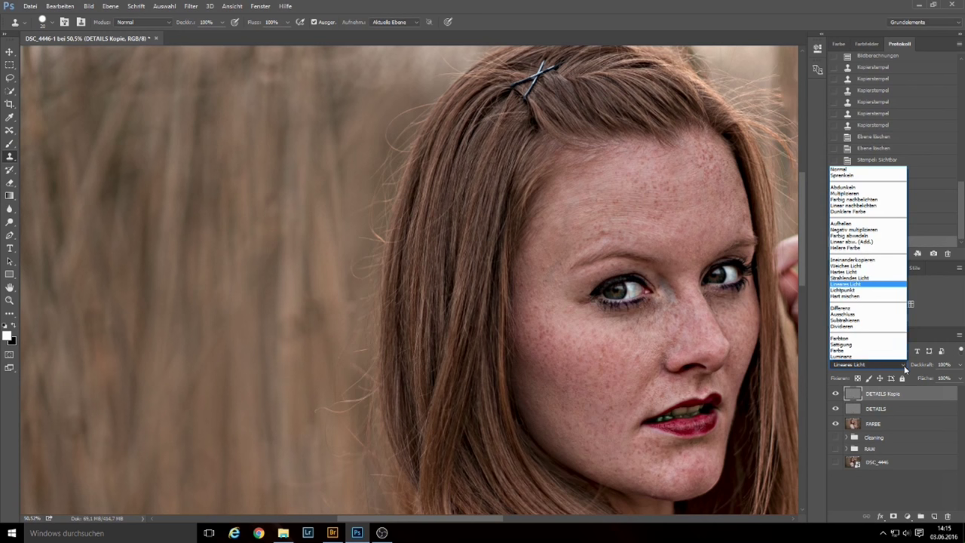
left_click(860, 171)
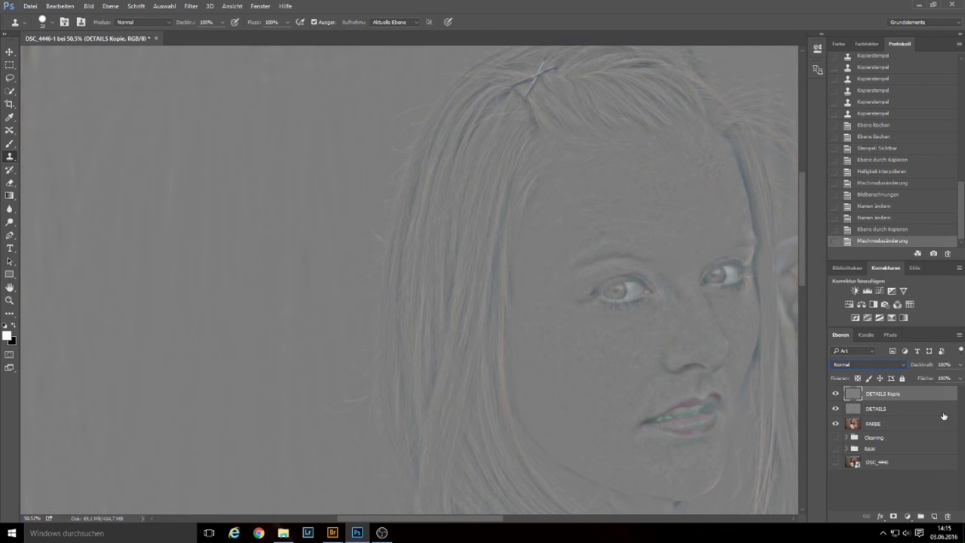
right_click(925, 393)
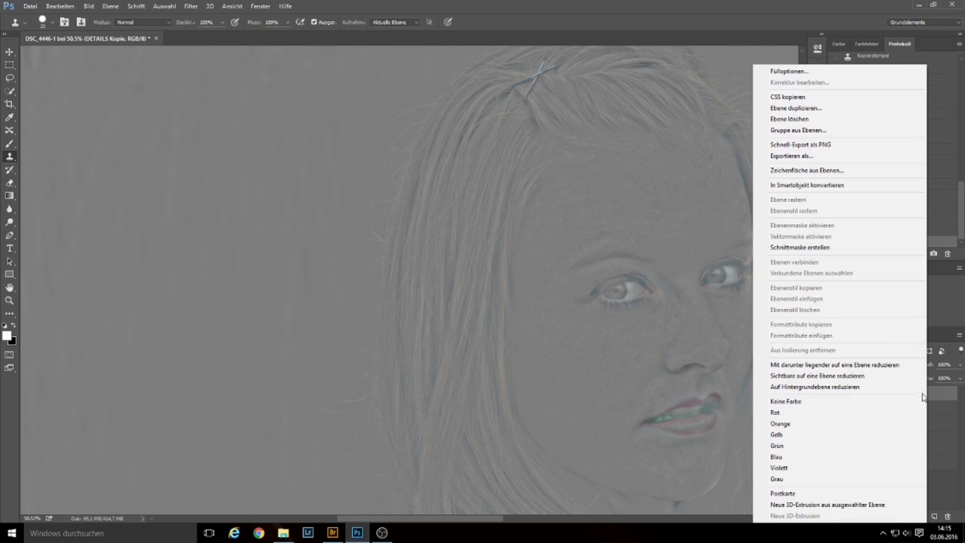
left_click(822, 247)
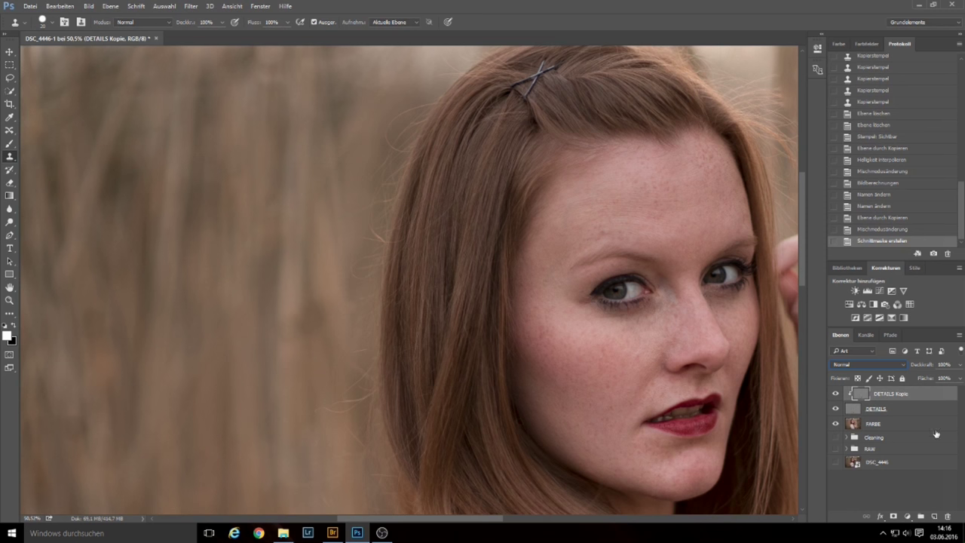
Duplicate FARBE with Ctrl+J and apply Schnittmaske erstellen to FARBE Kopie.
left_click(905, 425)
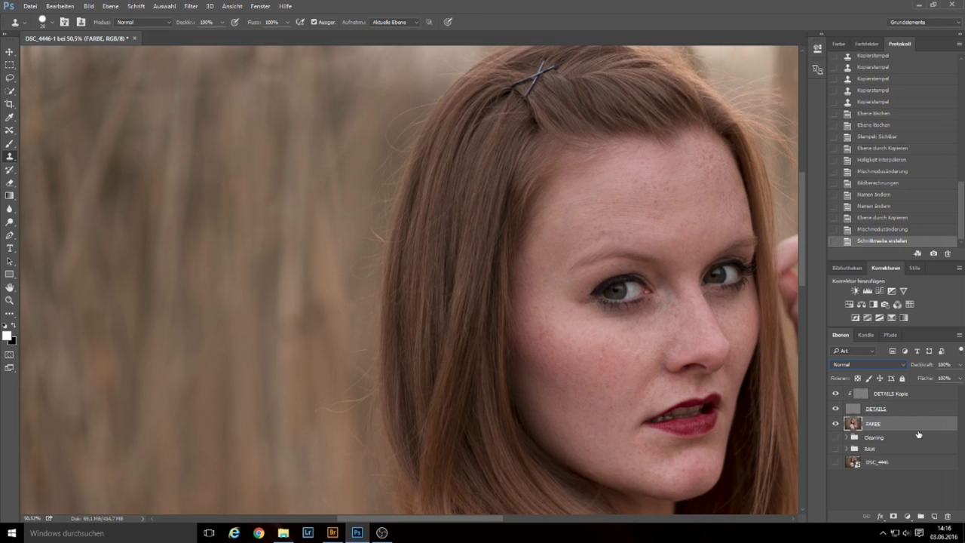
key("ctrl+j")
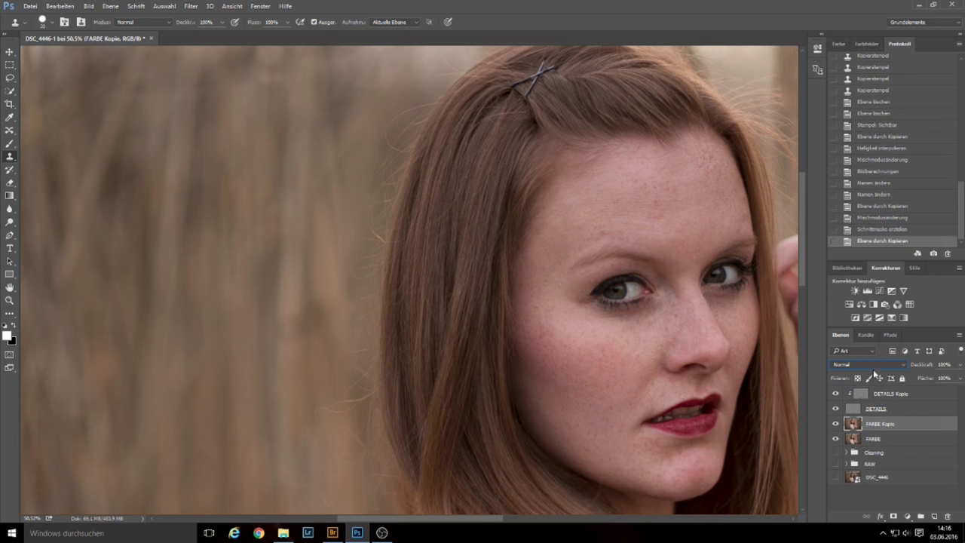
right_click(920, 425)
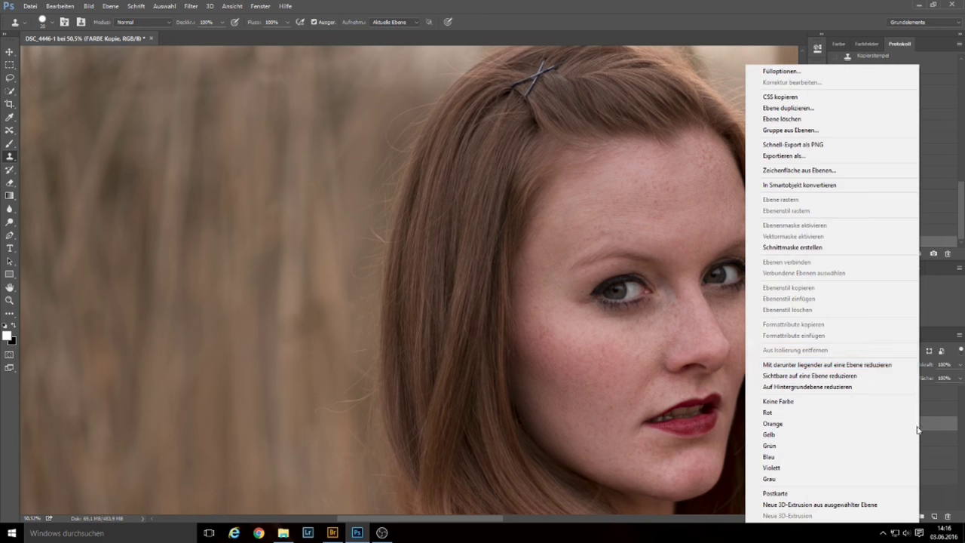
left_click(816, 248)
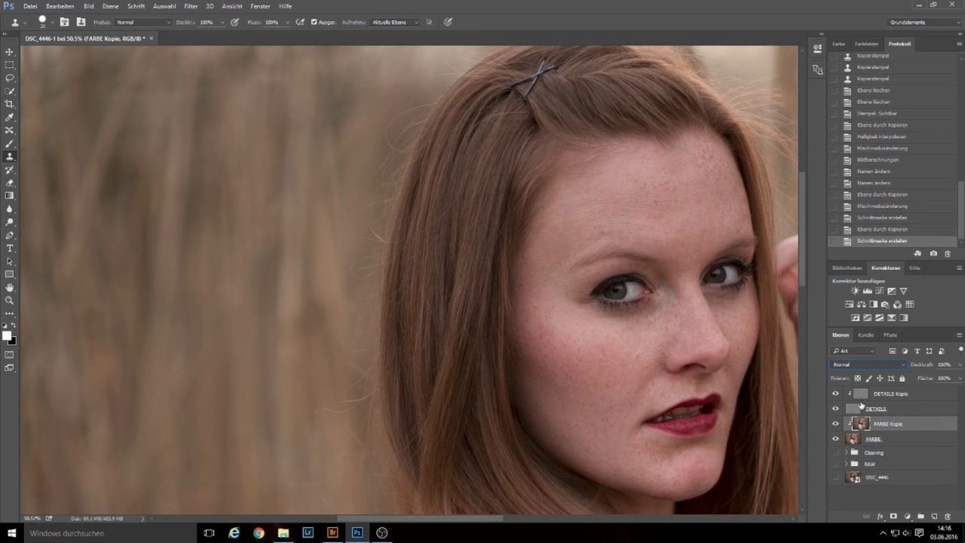
Add empty layer Ebene 2 above FARBE Kopie, then select DETAILS Kopie.
left_click(933, 517)
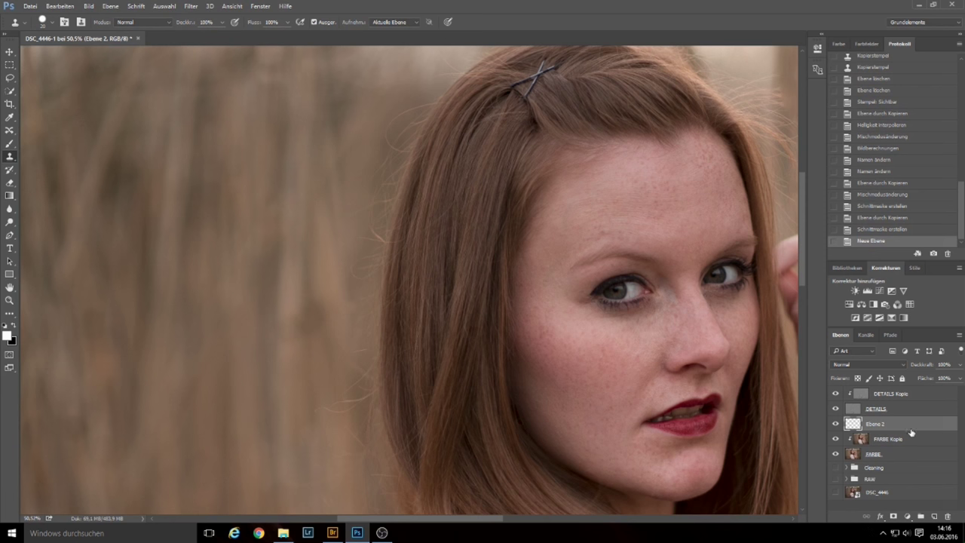
left_click(924, 395)
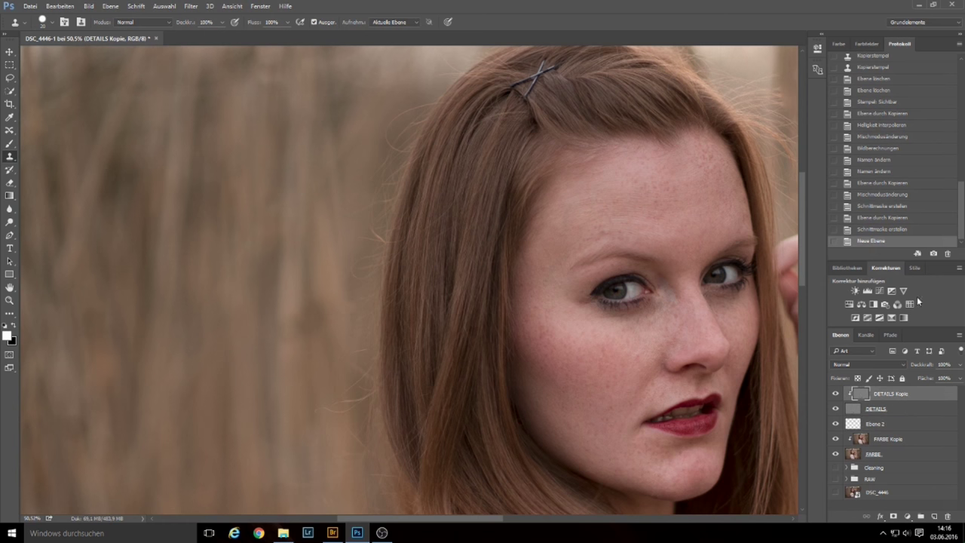
left_click_drag(643, 197, 502, 153)
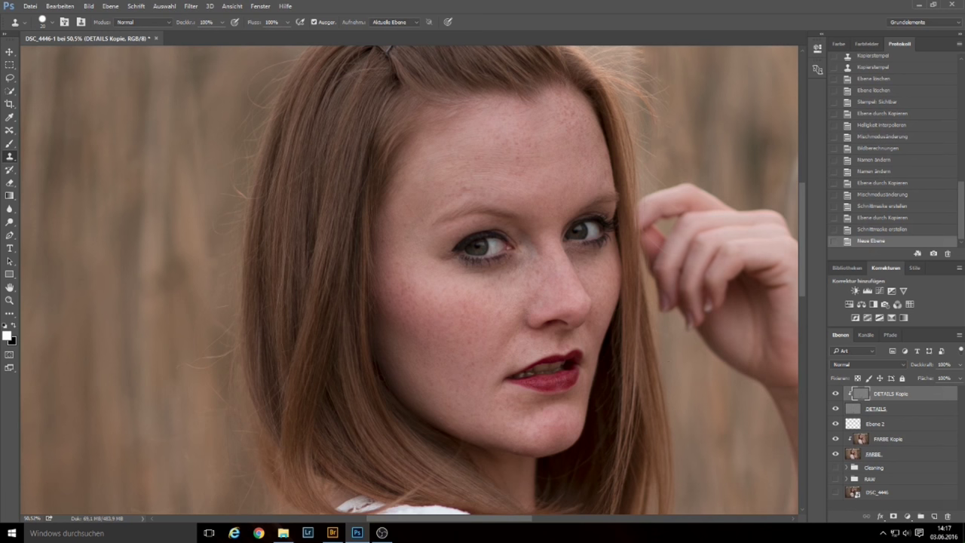
Add a Levels adjustment layer clipped as a mask to DETAILS Kopie.
left_click(868, 292)
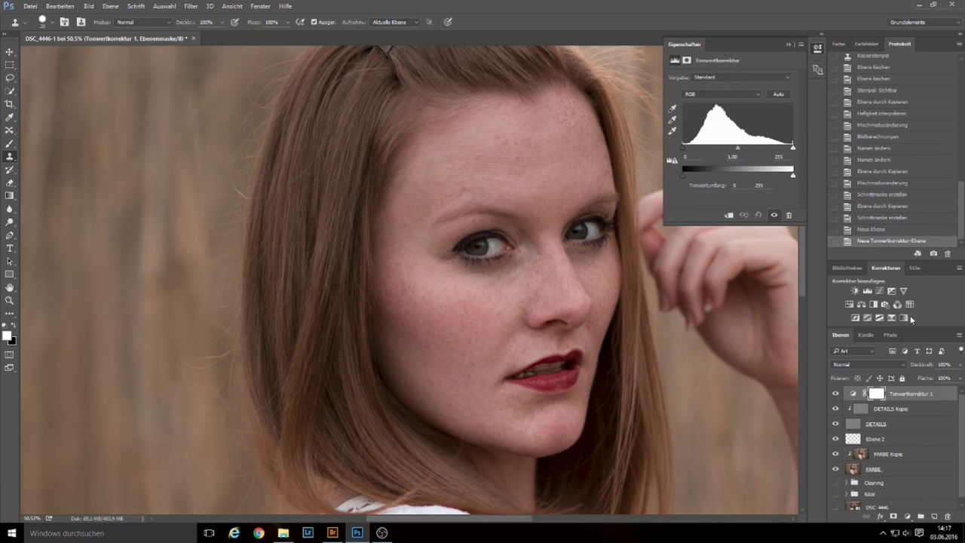
right_click(936, 398)
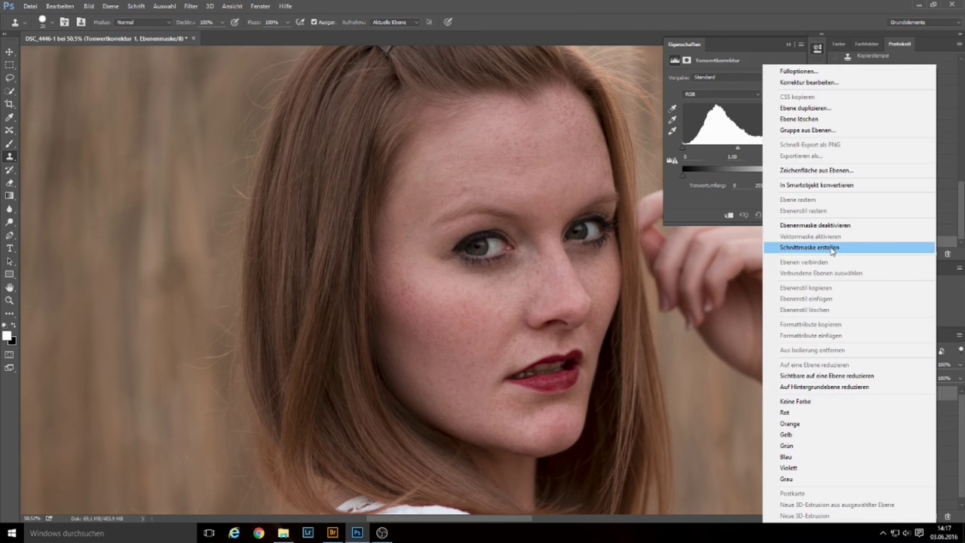
left_click(830, 250)
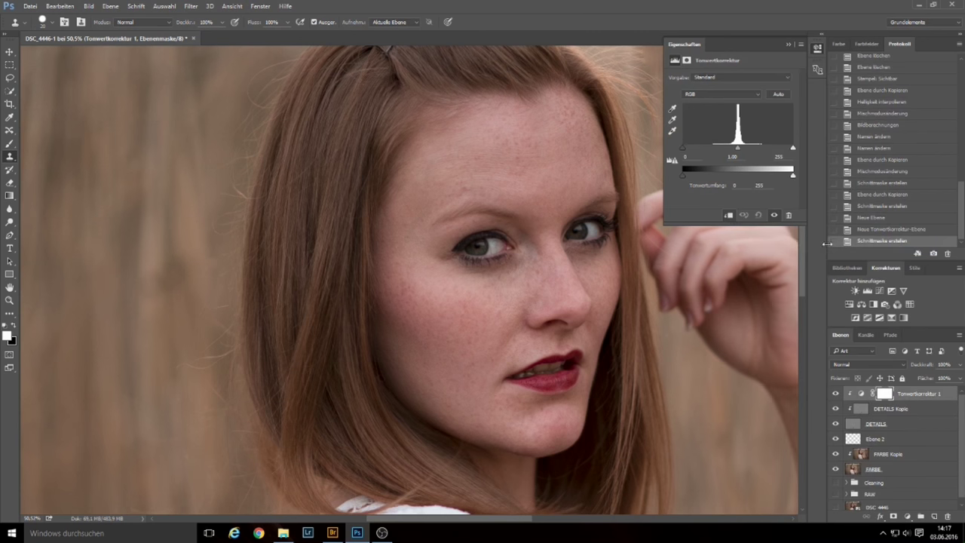
Set the Levels inputs to 94 / 1.00 / 163, then select DETAILS Kopie.
left_click_drag(683, 150, 720, 151)
left_click_drag(794, 150, 760, 153)
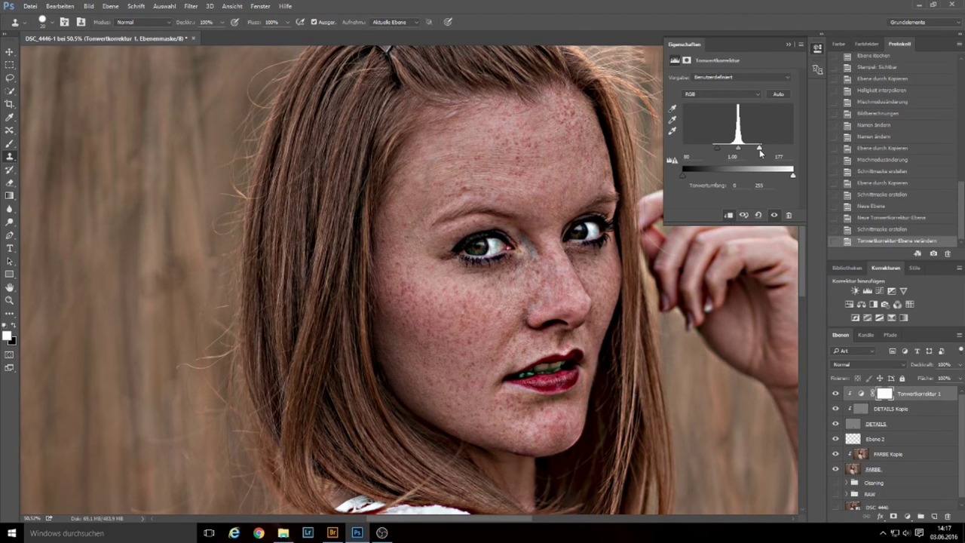
left_click_drag(722, 151, 757, 151)
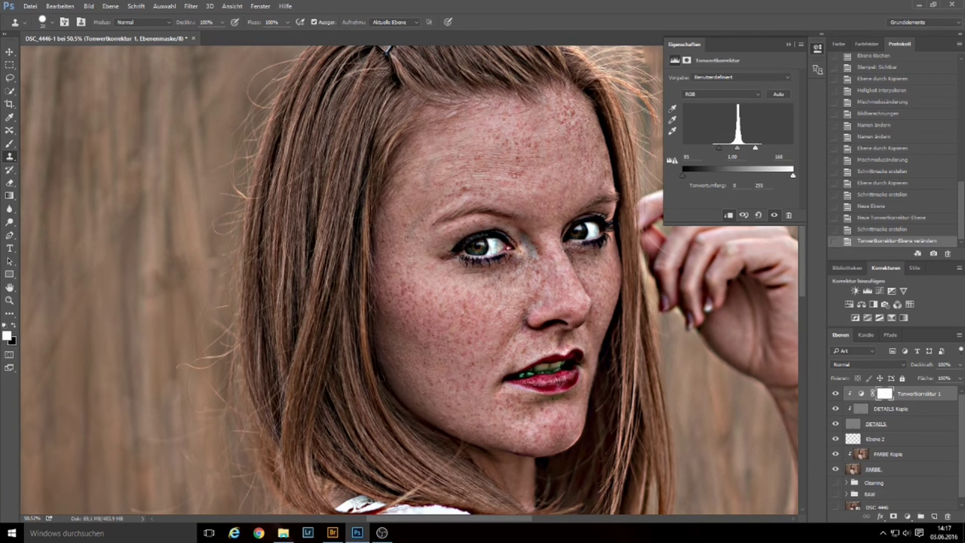
left_click_drag(722, 150, 753, 150)
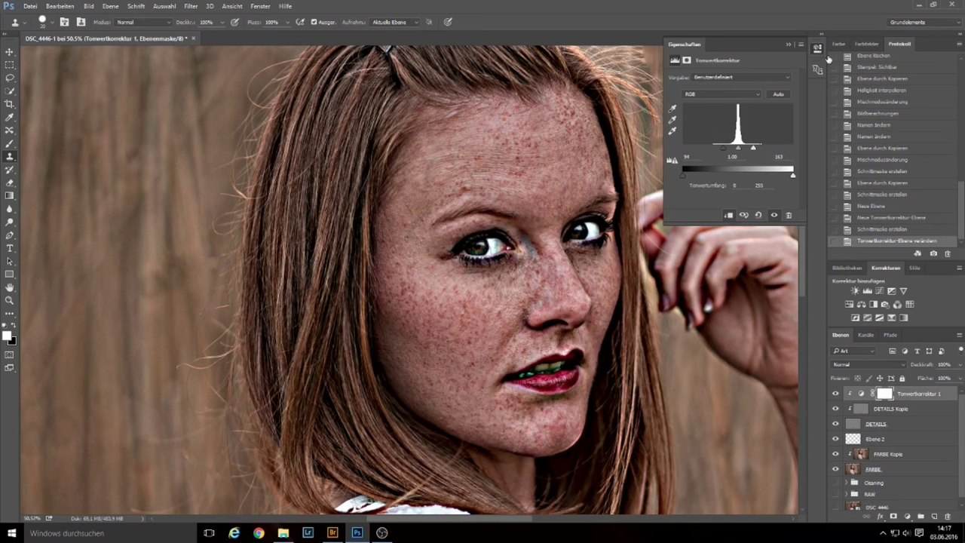
left_click(788, 45)
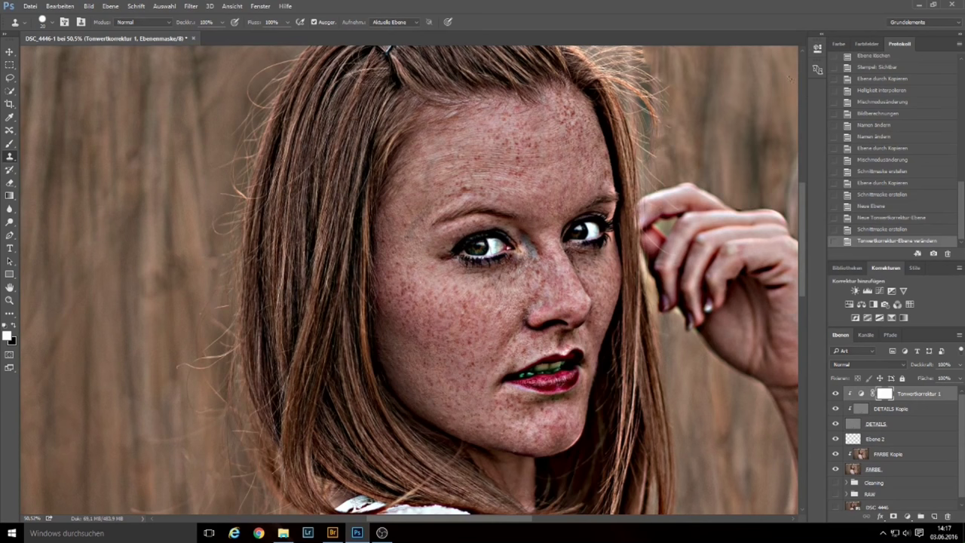
left_click(920, 410)
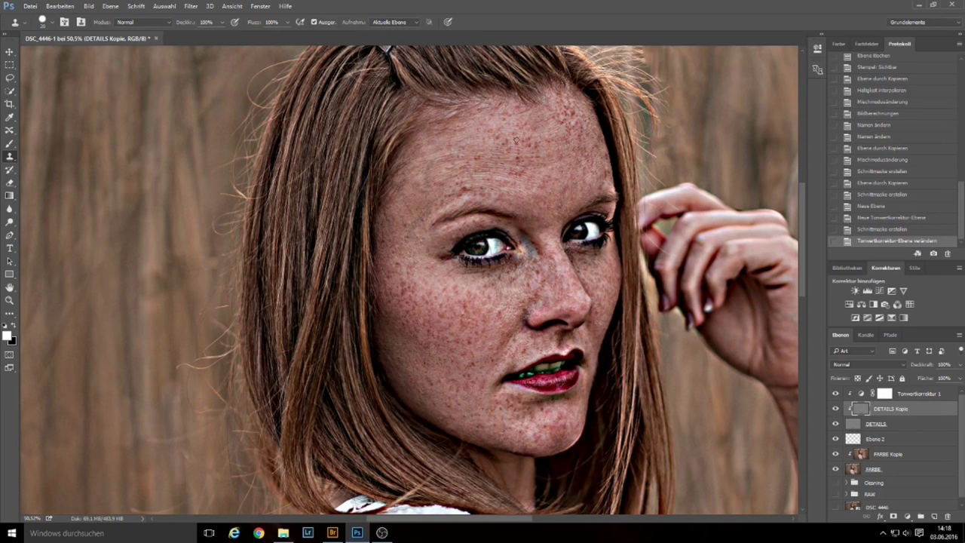
Zoom to about 139% on the eyes and resize the Clone Stamp brush.
scroll(522, 176, "up", 2)
scroll(527, 181, "up", 2)
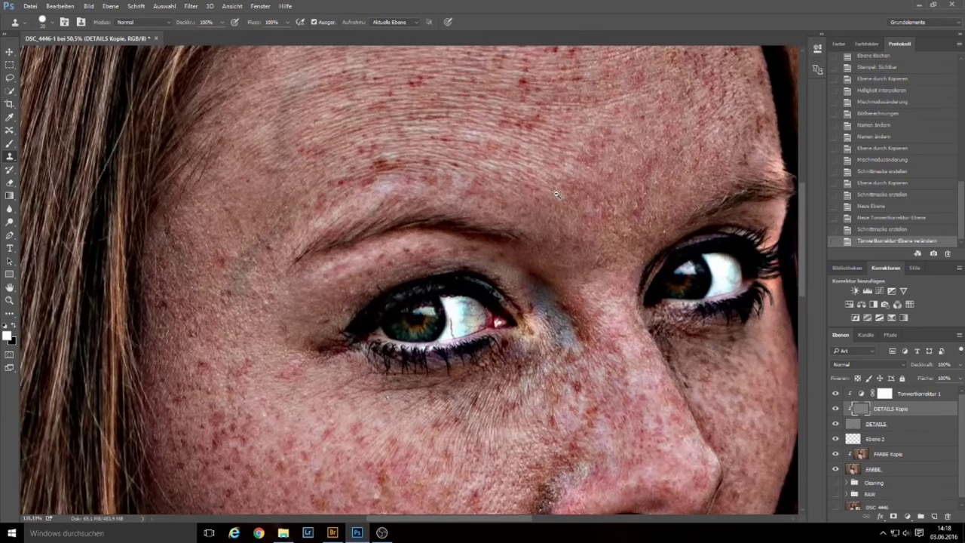
scroll(550, 192, "up", 2)
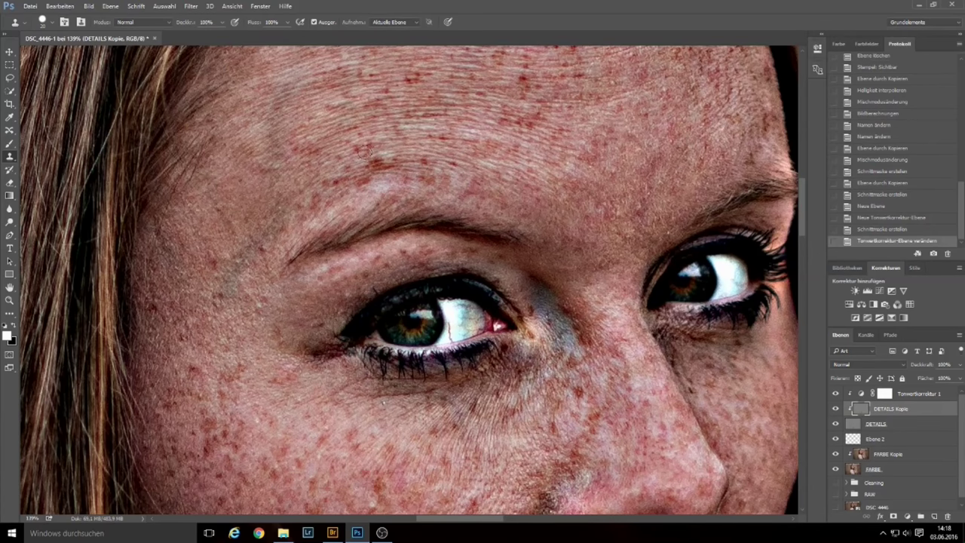
left_click_drag(256, 335, 269, 327)
Clone out blemishes near the eyebrow and eye, undoing one bad dab.
left_click(263, 300)
left_click(260, 315)
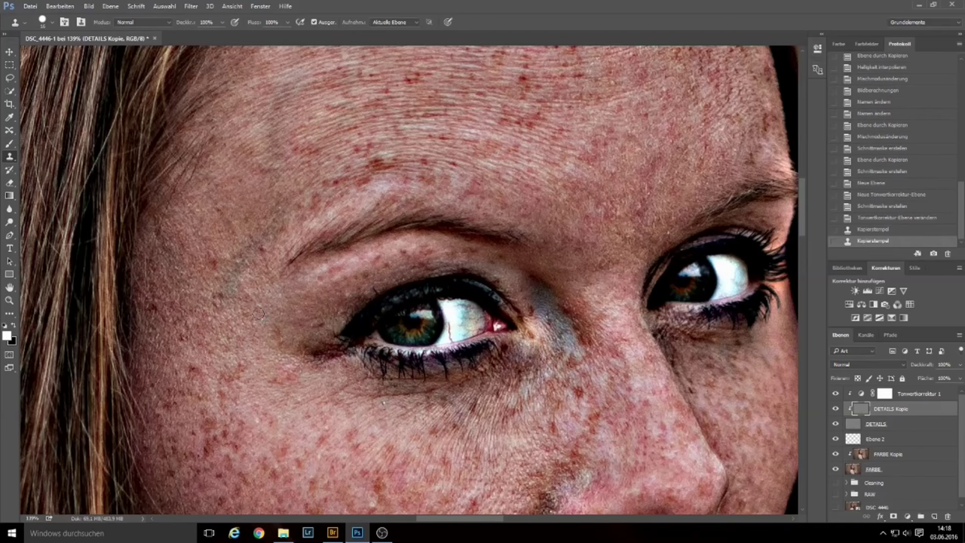
left_click(266, 265)
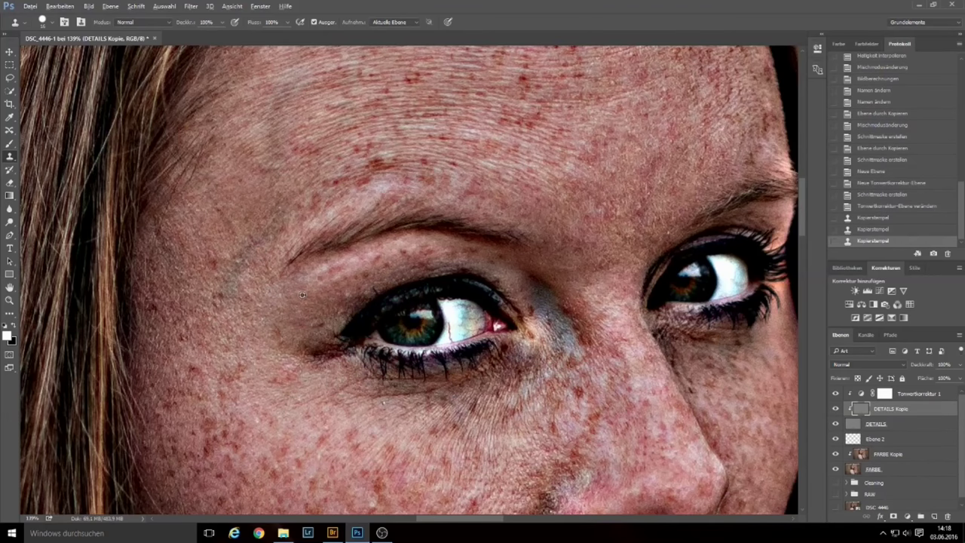
left_click(335, 269)
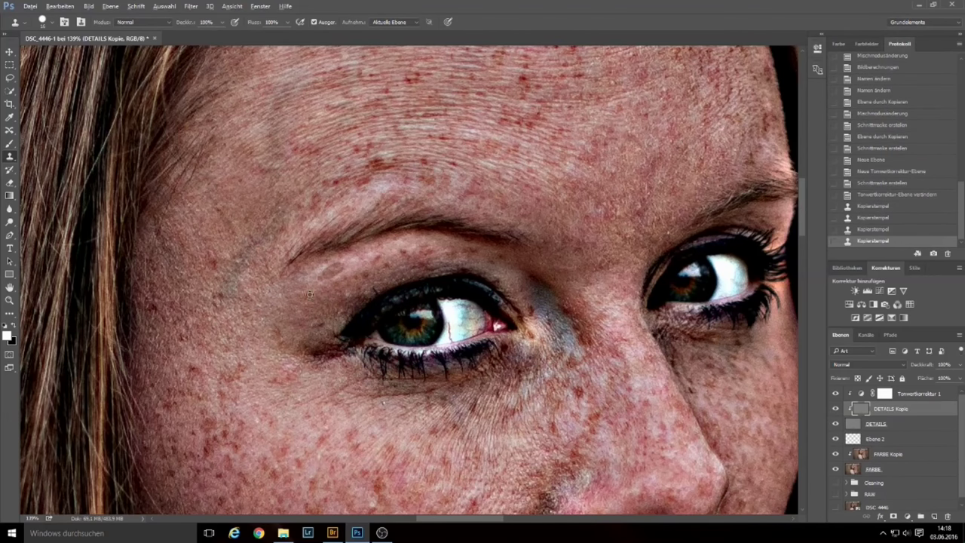
key("ctrl+z")
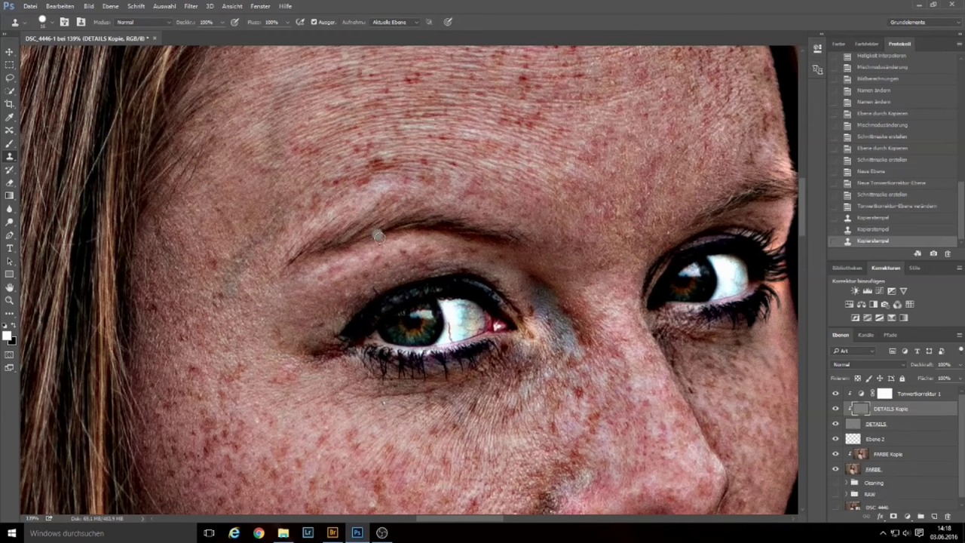
Clone out the cluster of blemishes and dark spots around the left temple.
left_click(213, 261)
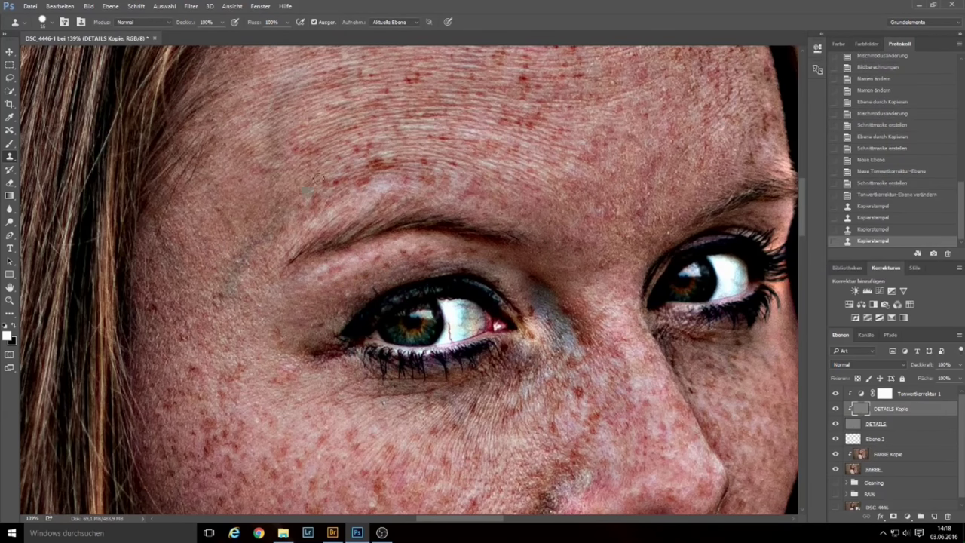
left_click(212, 306)
left_click(218, 296)
left_click(218, 298)
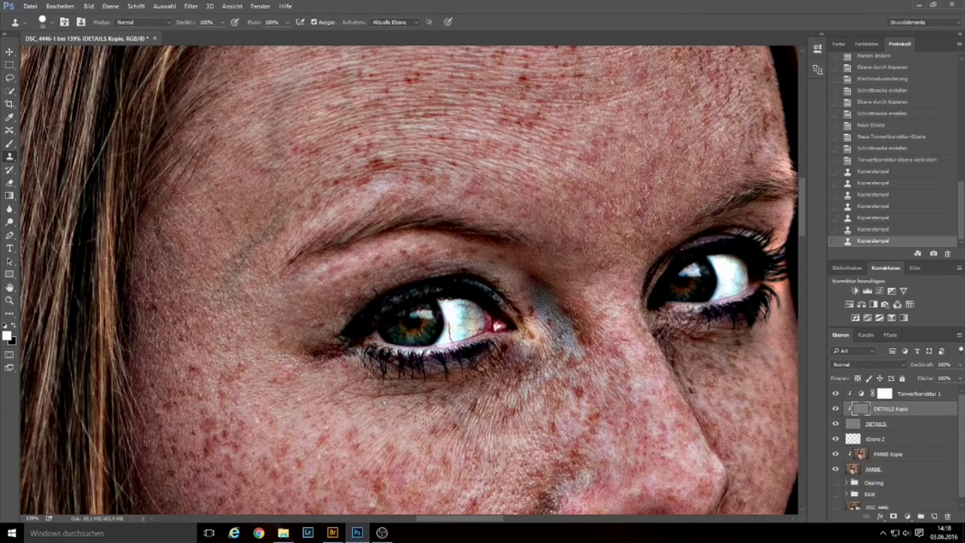
left_click(202, 279)
left_click(217, 269)
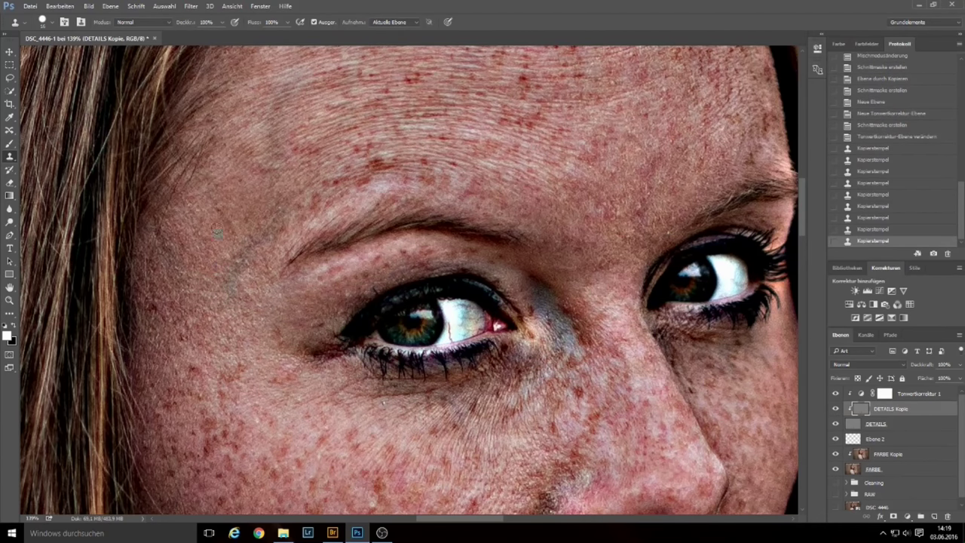
left_click(235, 240)
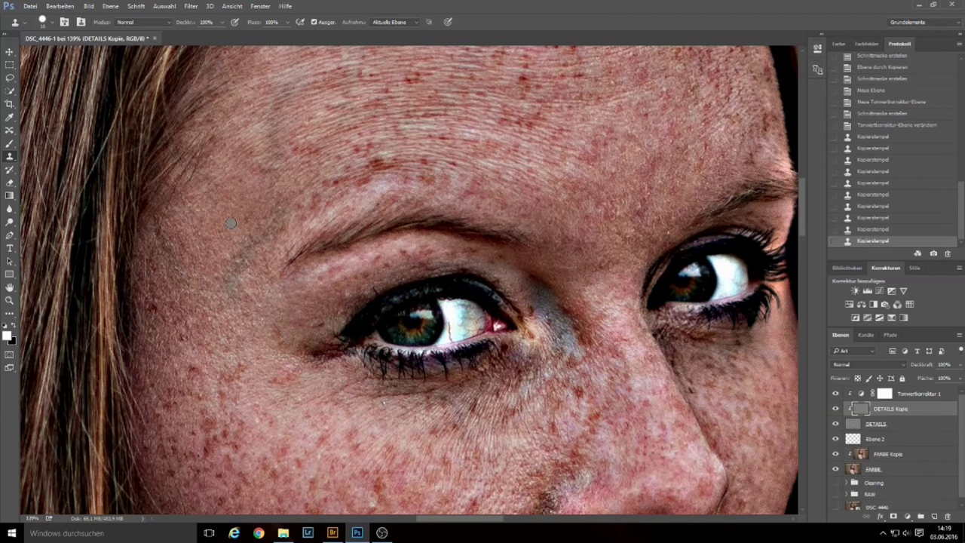
left_click(237, 219)
left_click(239, 221)
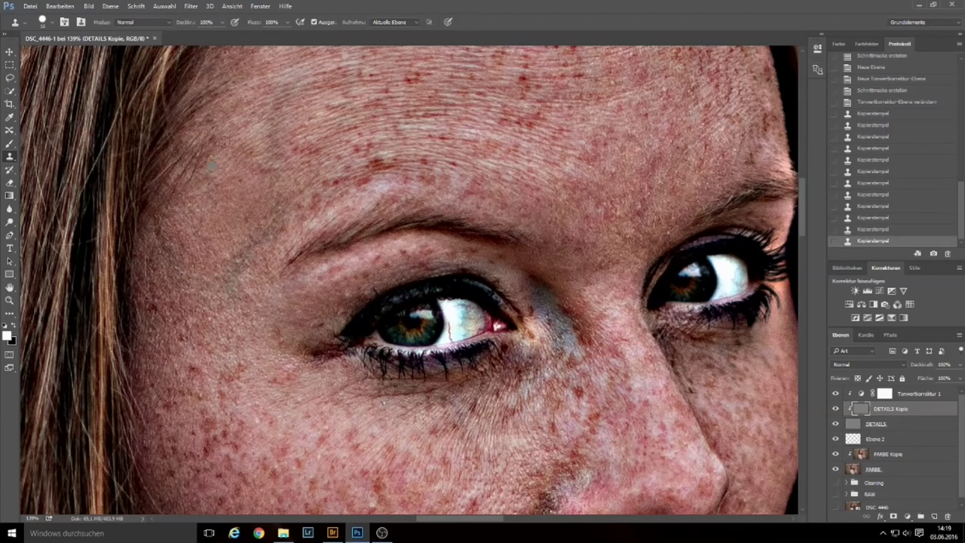
Clone out one higher skin spot and several small blemishes on the cheek.
left_click(306, 111)
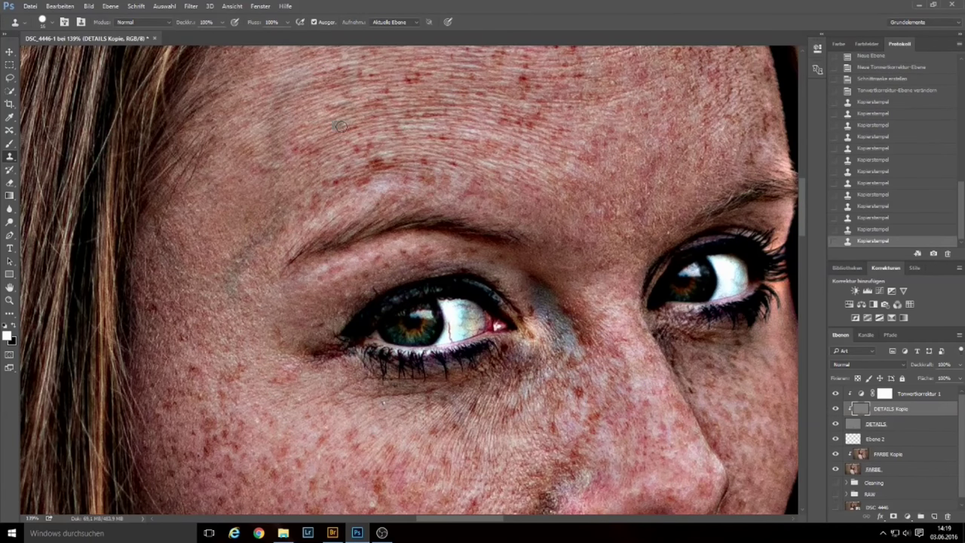
left_click(298, 403)
left_click(305, 393)
left_click(303, 391)
left_click(307, 381)
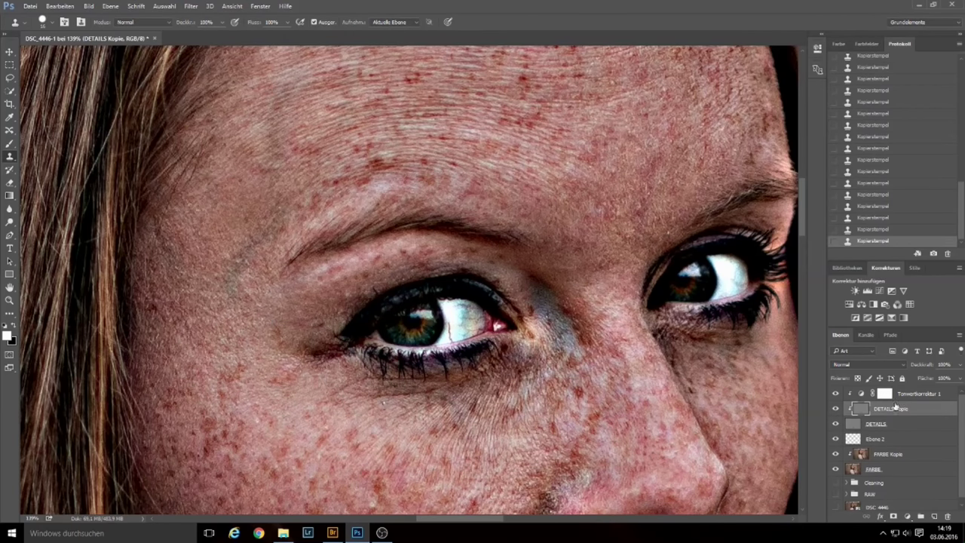
Clone one small cheek spot, then pan across the face to the cheek and nose.
left_click(259, 387)
left_click_drag(435, 428, 405, 412)
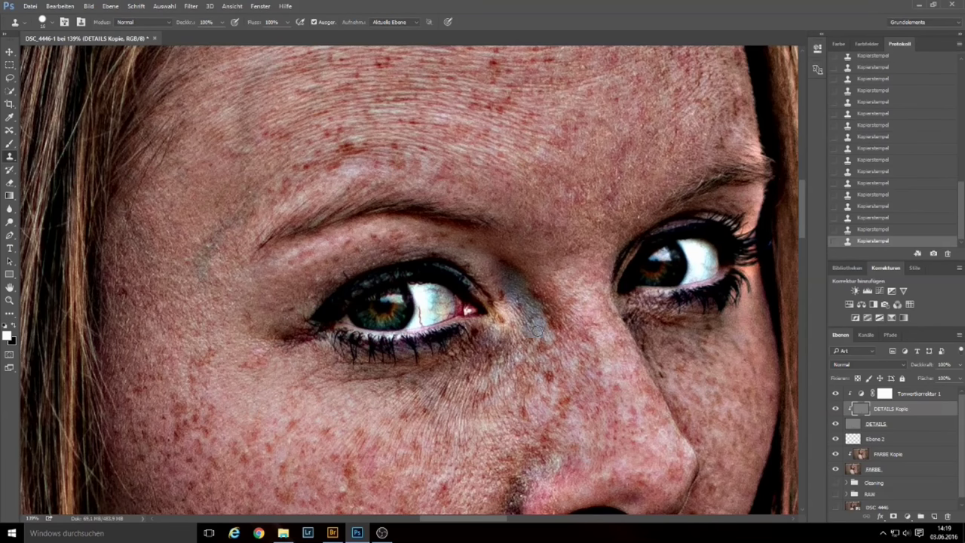
left_click_drag(615, 404, 551, 266)
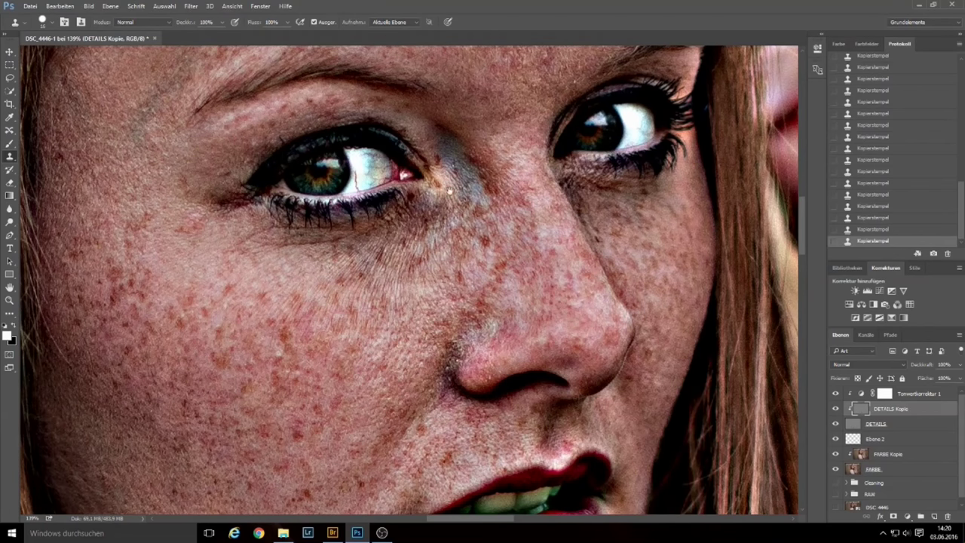
scroll(539, 235, "up", 5)
scroll(539, 235, "left", 3)
mouse_move(539, 235)
left_mouse_down()
mouse_move(416, 282)
mouse_move(388, 265)
mouse_move(345, 209)
left_mouse_up()
scroll(346, 209, "down", 3)
scroll(345, 209, "left", 1)
scroll(414, 272, "down", 3)
scroll(415, 271, "left", 1)
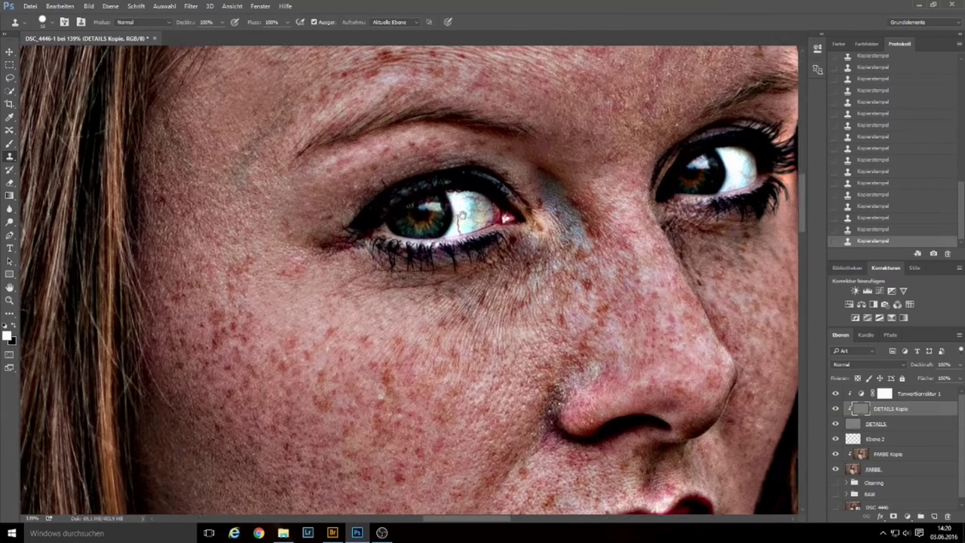
scroll(488, 341, "down", 1)
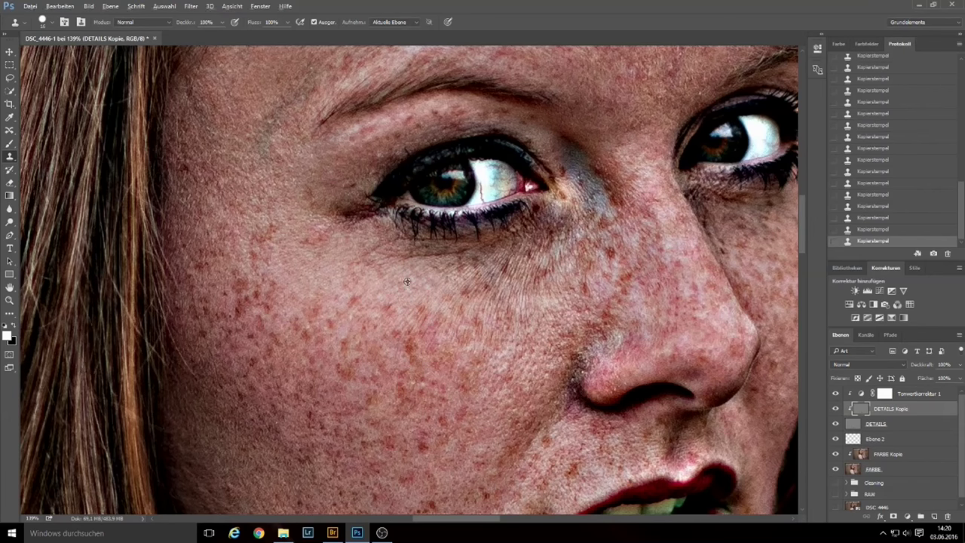
Sample clean cheek skin as clone source and bring the mouth and chin into view.
left_click(338, 256, "alt")
scroll(452, 362, "down", 5)
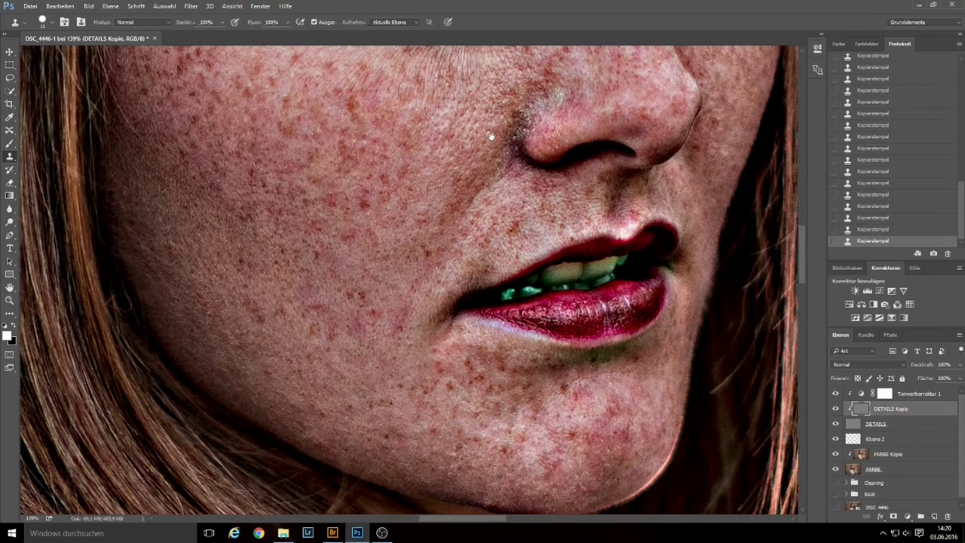
left_click_drag(470, 102, 419, 181)
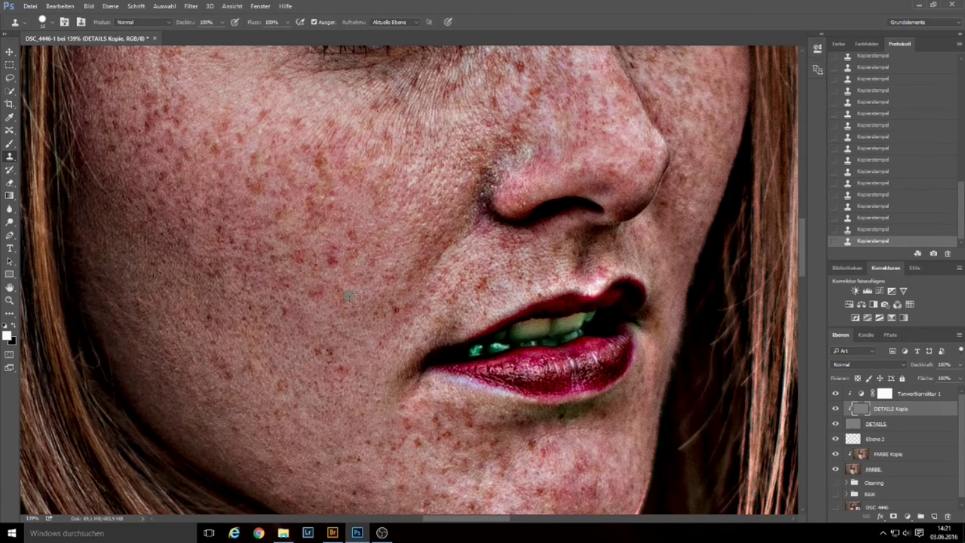
left_click(227, 338, "alt")
left_click_drag(174, 311, 200, 315)
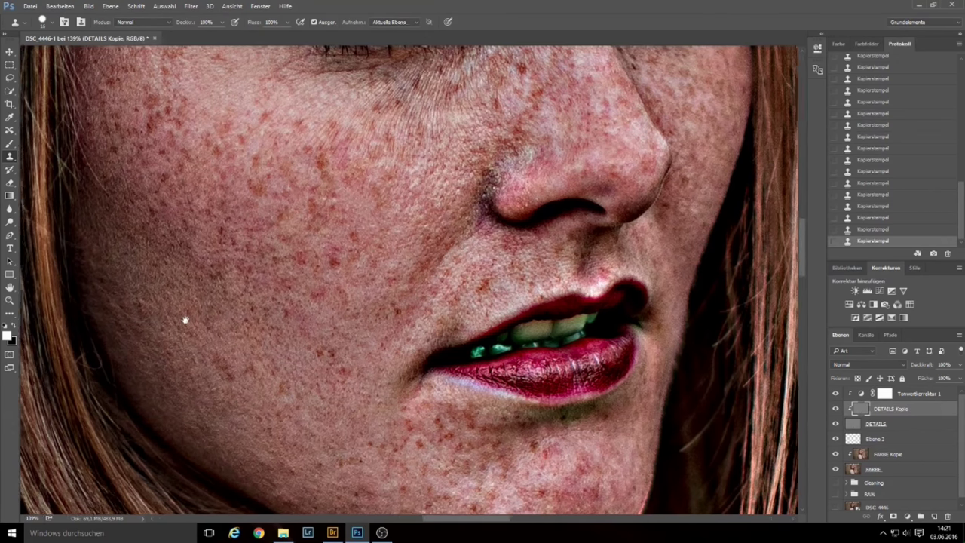
Sample clean skin near the chin and clone away blemishes below the lower lip.
scroll(288, 398, "down", 3)
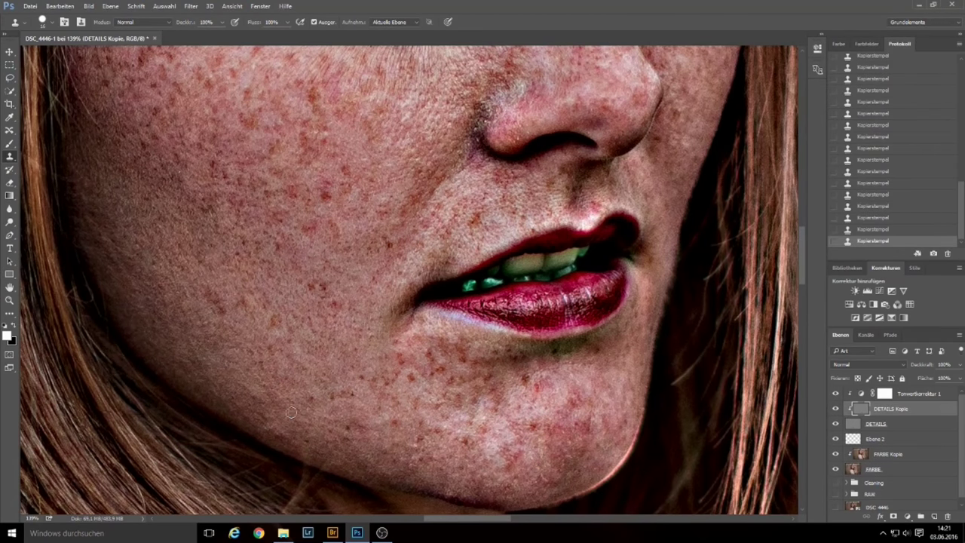
left_click(326, 452, "alt")
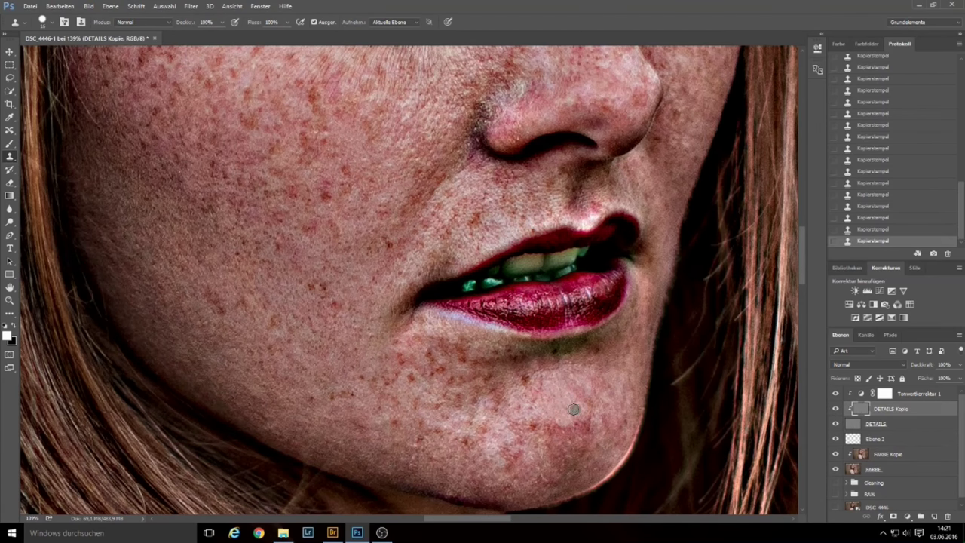
left_click_drag(567, 384, 570, 409)
left_click(534, 406)
left_click(534, 408)
left_click(534, 419)
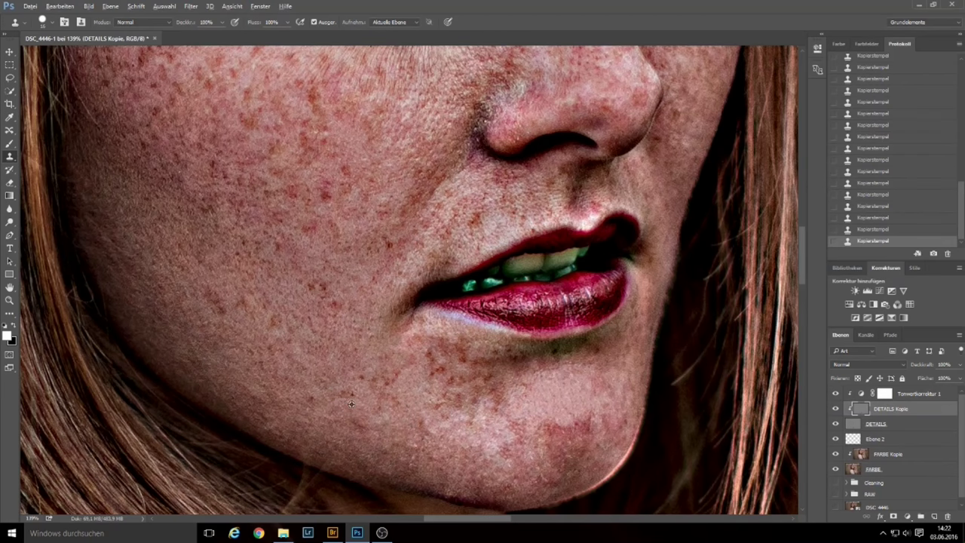
Pan up to the forehead and stamp one clone dab there.
left_click_drag(363, 234, 265, 272)
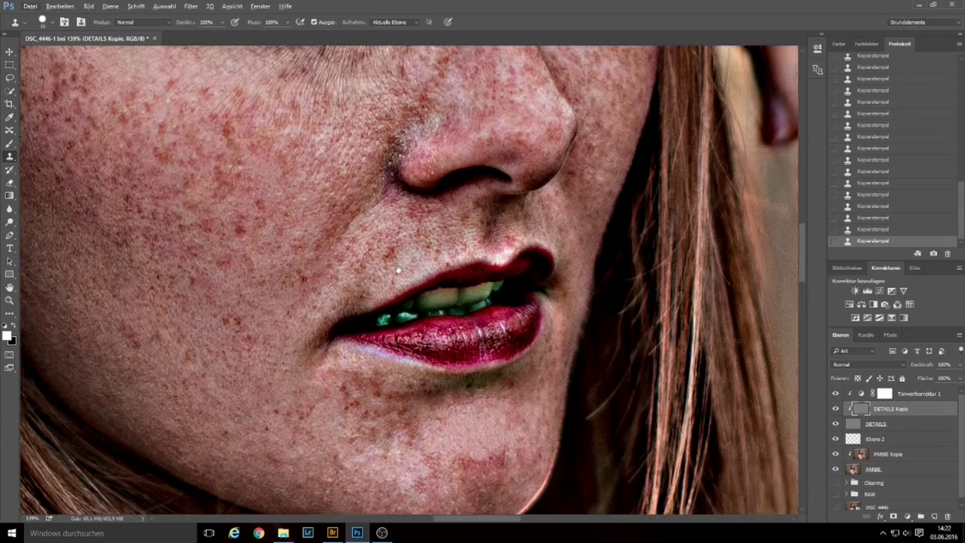
left_click_drag(399, 269, 293, 300)
mouse_move(417, 198)
left_mouse_down()
mouse_move(394, 312)
mouse_move(455, 323)
mouse_move(507, 393)
left_mouse_up()
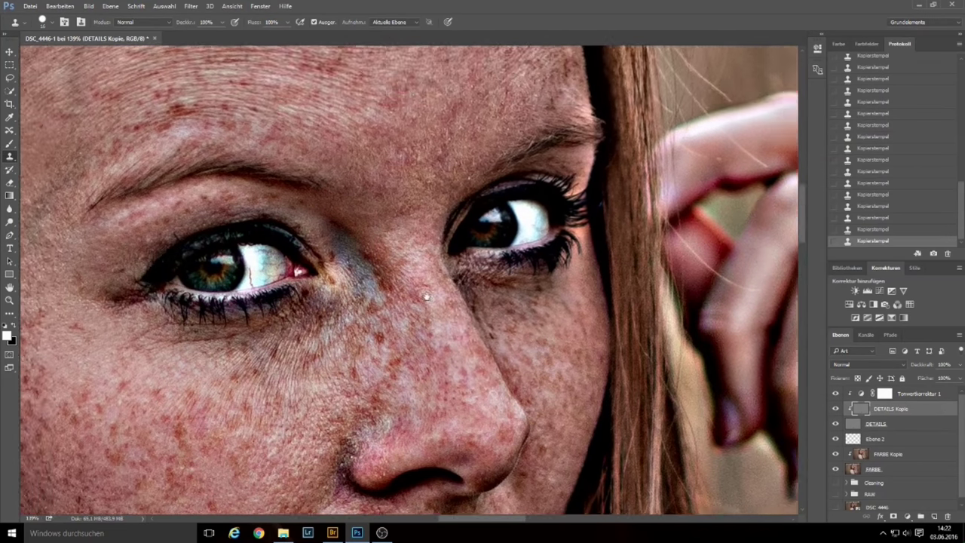
left_click_drag(430, 241, 461, 430)
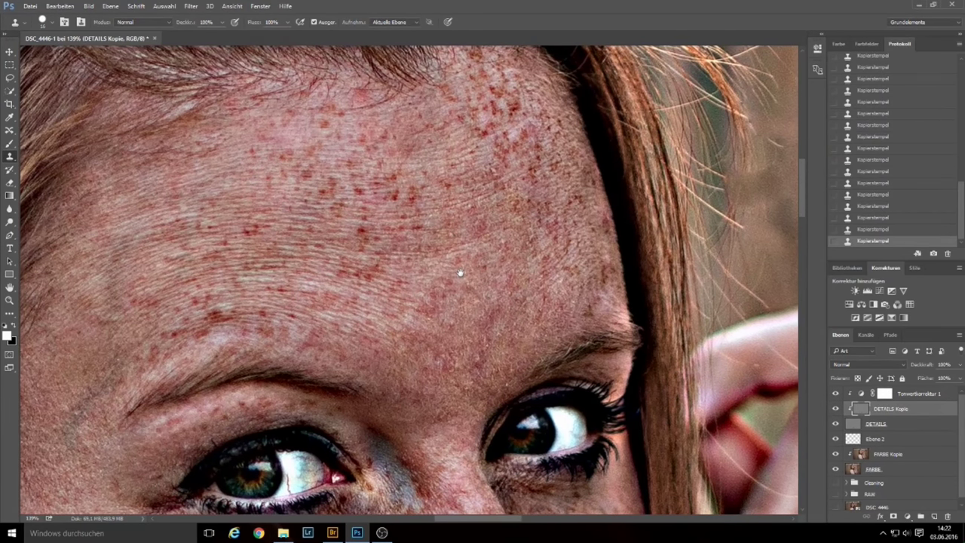
left_click(438, 310)
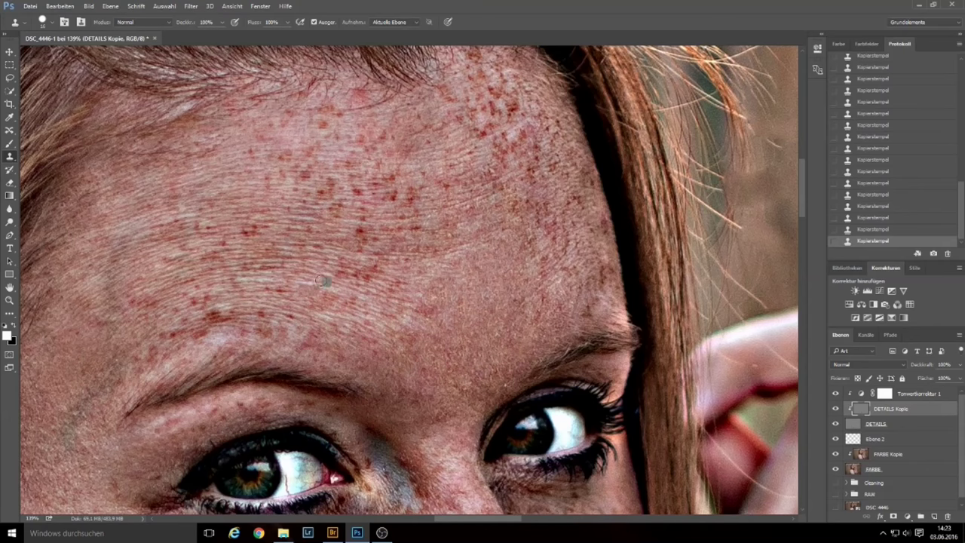
Step back in History to remove the last two Kopierstempel strokes.
left_click(867, 219)
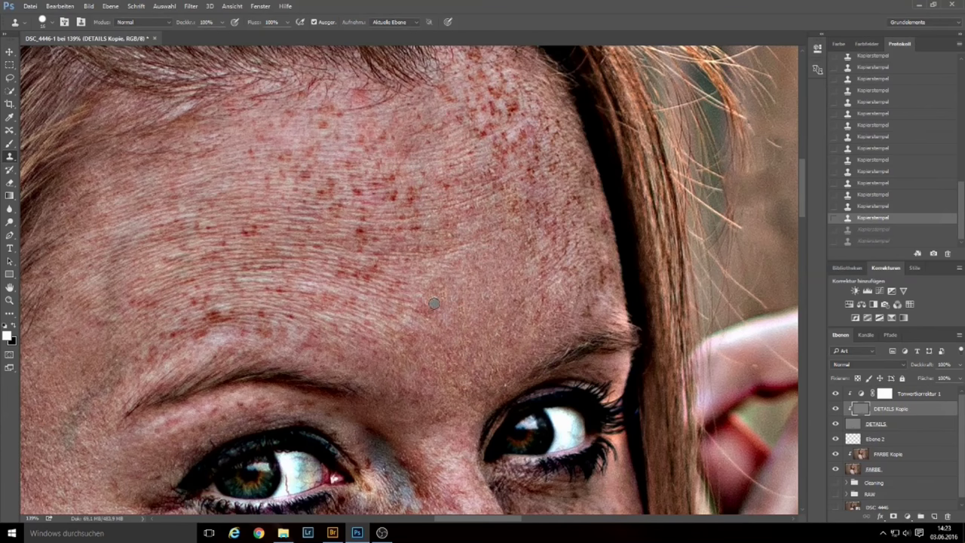
scroll(434, 304, "down", 3)
scroll(430, 298, "down", 2)
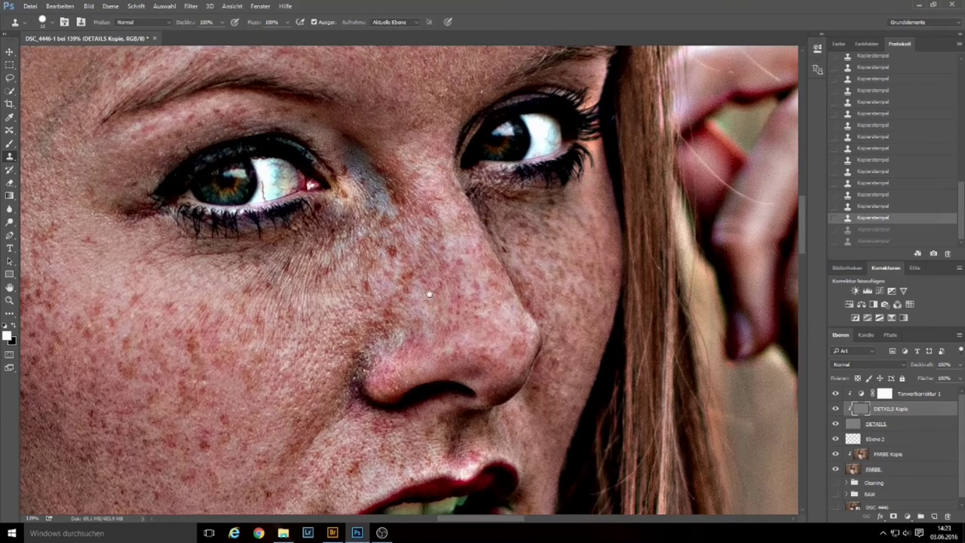
Clone over a blemish beside the nose and sample clean skin below the left eye.
scroll(429, 294, "down", 2)
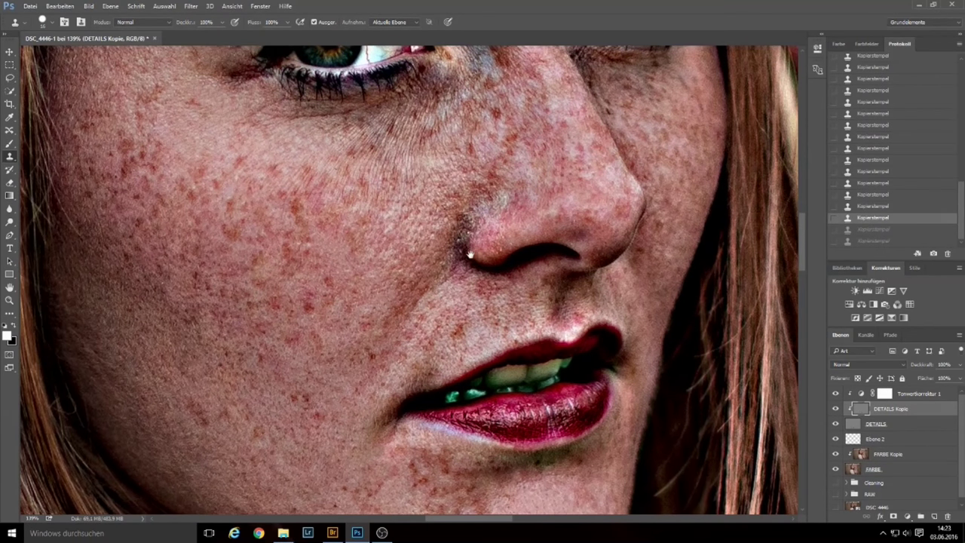
left_click(365, 314)
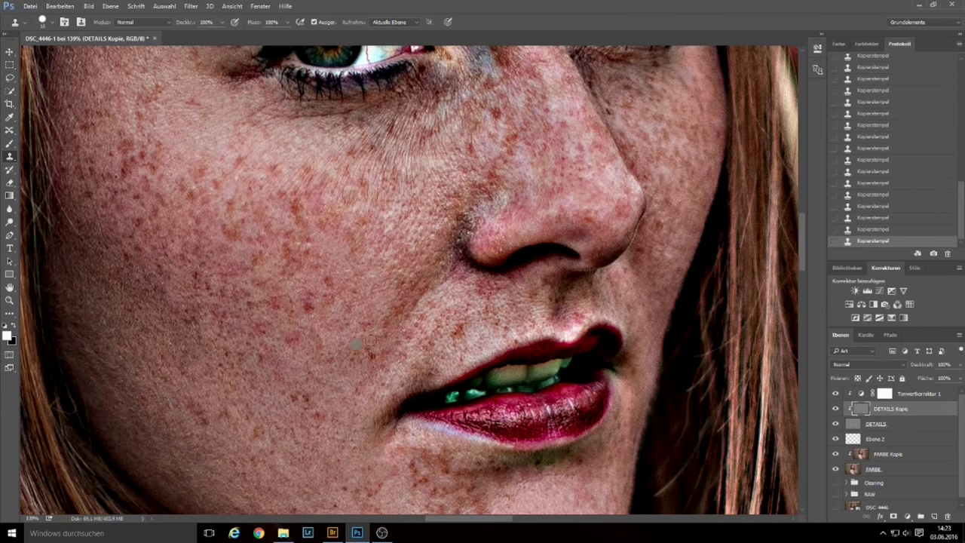
scroll(294, 312, "up", 2)
scroll(269, 286, "up", 3)
scroll(269, 286, "left", 2)
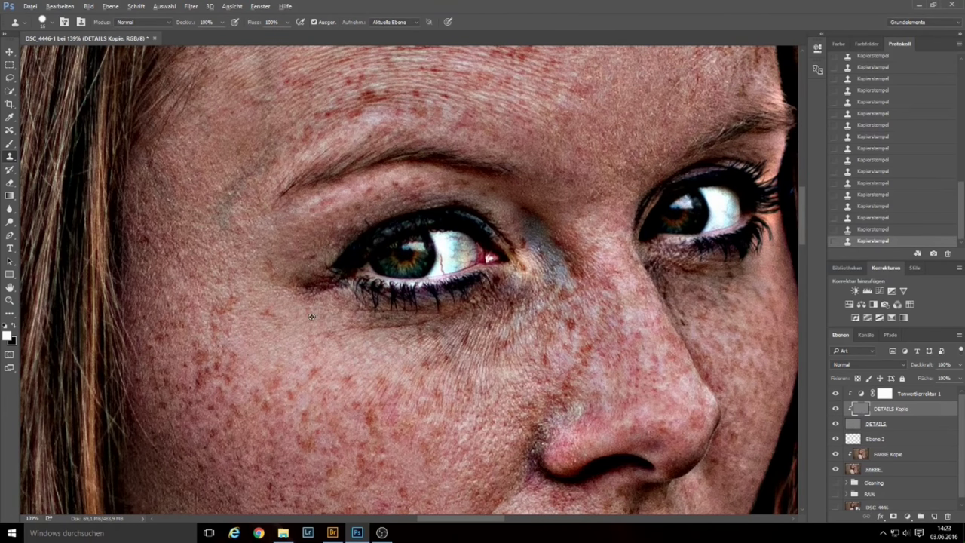
left_click(383, 345, "alt")
left_click(372, 349, "alt")
left_click(367, 356, "alt")
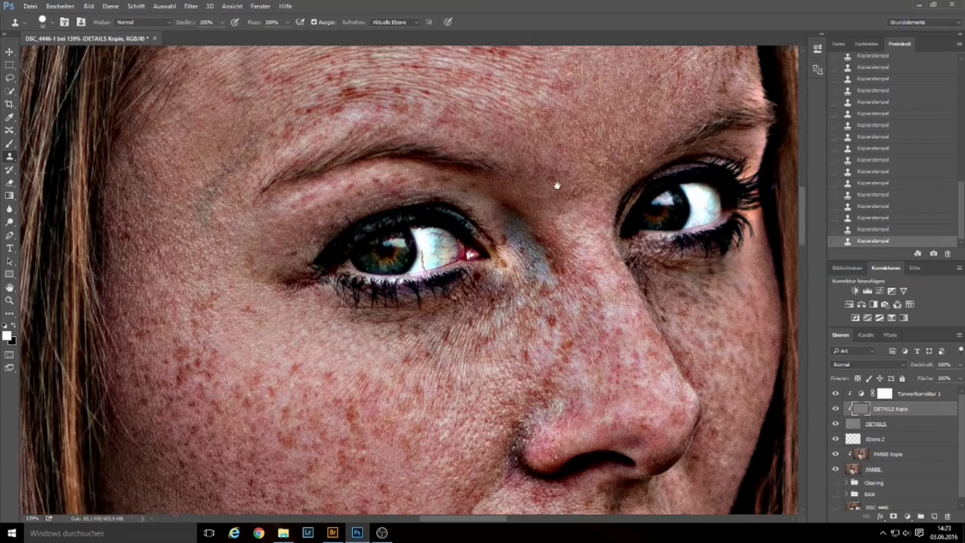
Clone out freckle spots on the left forehead, then fit the whole portrait with Ctrl+0.
left_click_drag(609, 191, 440, 228)
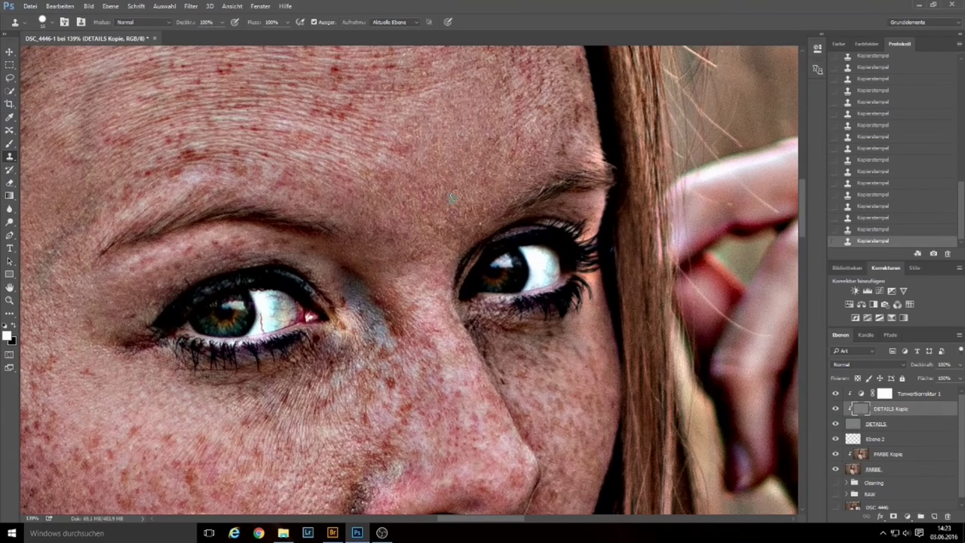
left_click_drag(493, 155, 424, 239)
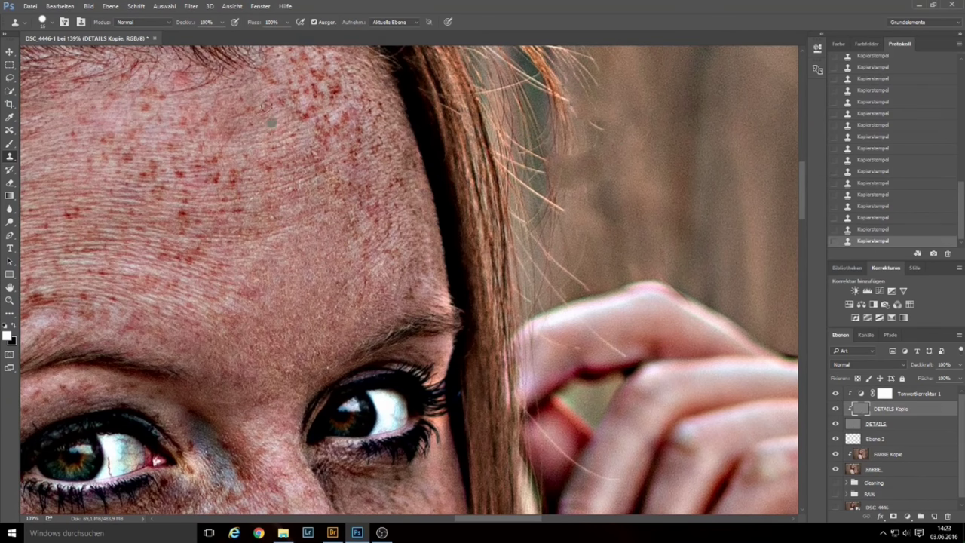
left_click_drag(267, 105, 370, 134)
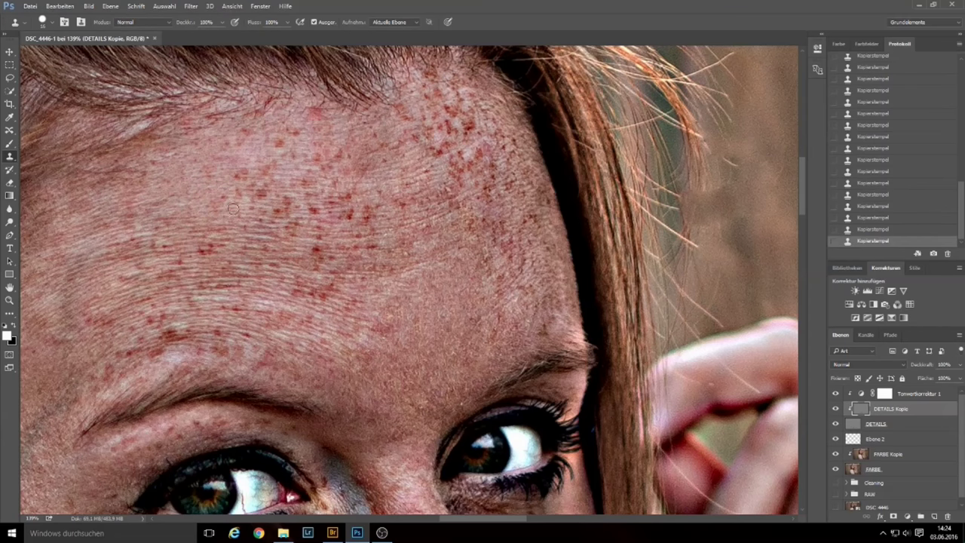
left_click_drag(170, 219, 236, 227)
left_click_drag(169, 224, 208, 222)
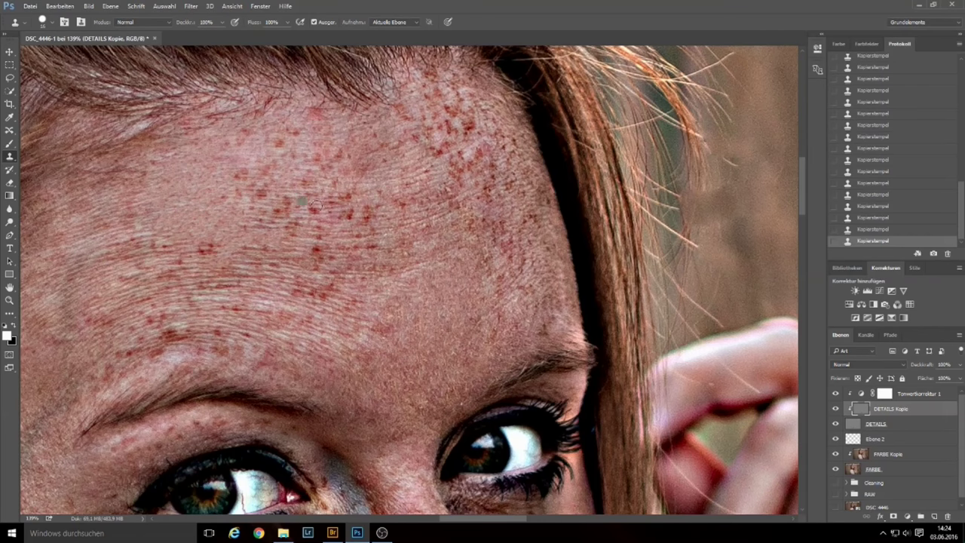
key("ctrl+0")
scroll(308, 248, "down", 1)
Zoom back in, stamp over a forehead blemish, and pan to the forehead's left side.
scroll(301, 252, "down", 1)
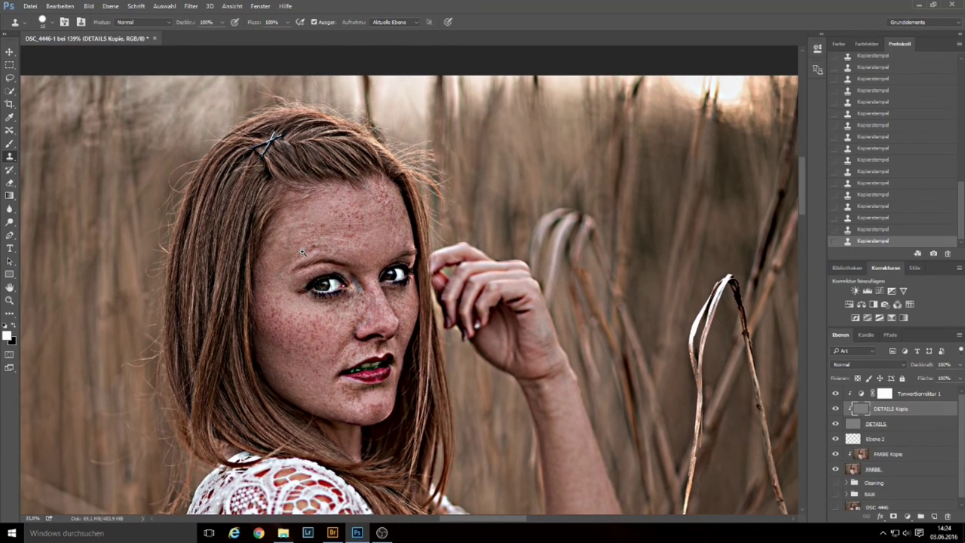
scroll(301, 251, "up", 5)
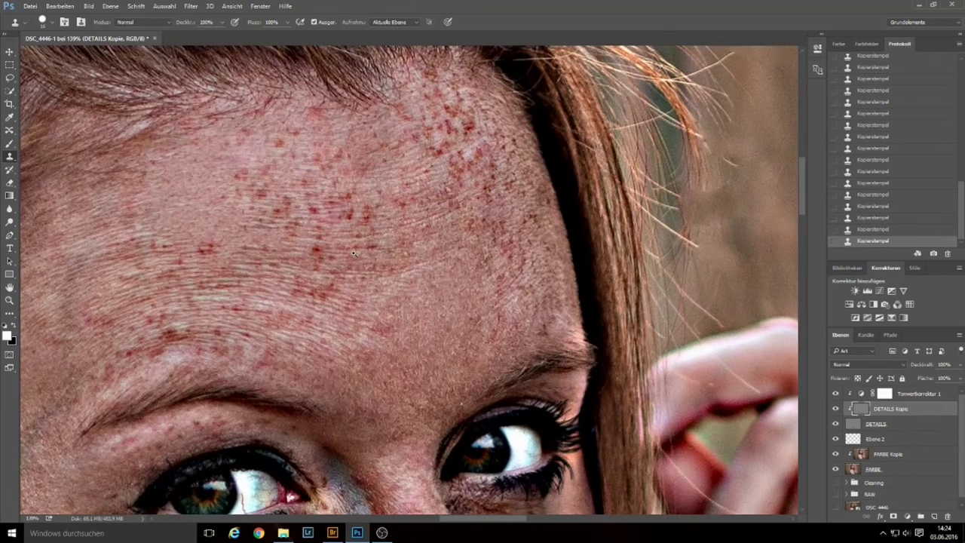
left_click(158, 226)
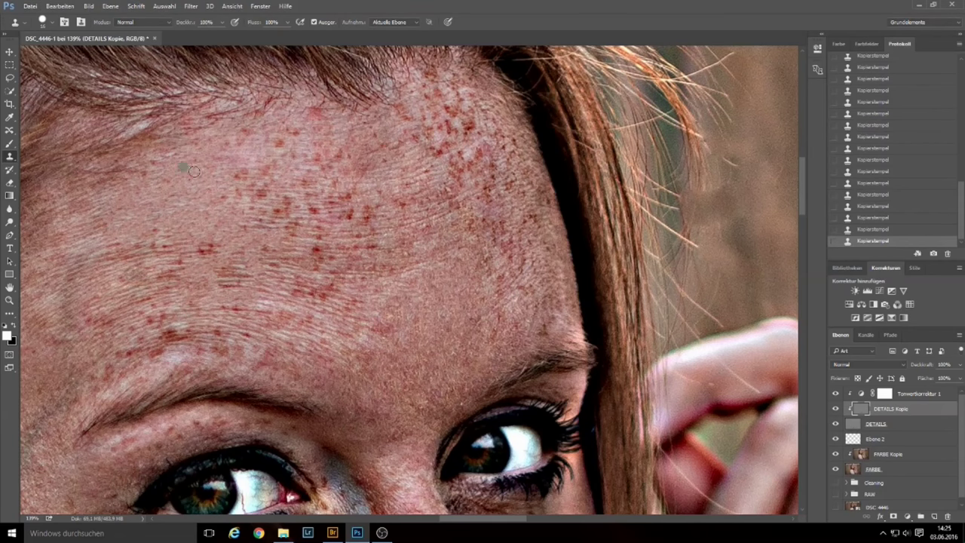
left_click_drag(189, 213, 295, 172)
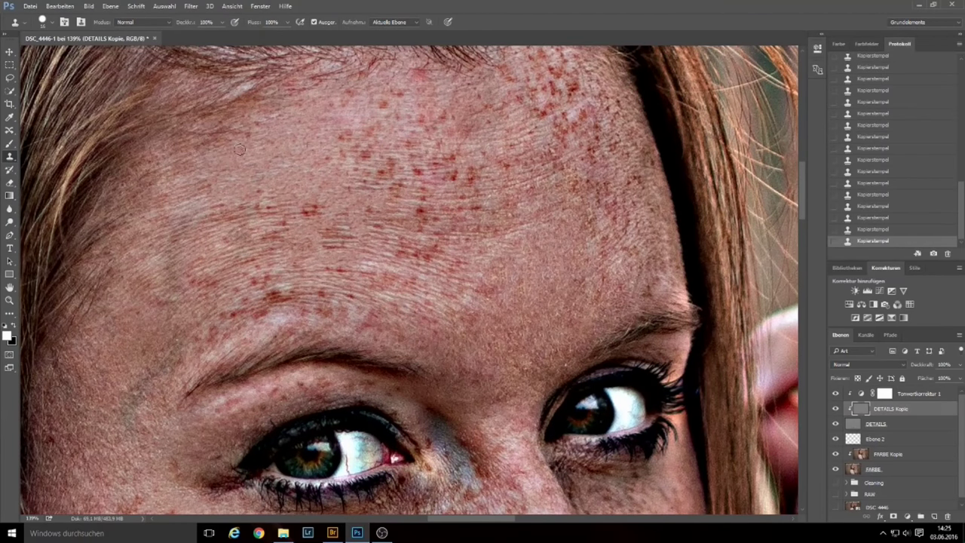
Toggle Tonwertkorrektur 1 off and back on to compare the retouch.
left_click(835, 394)
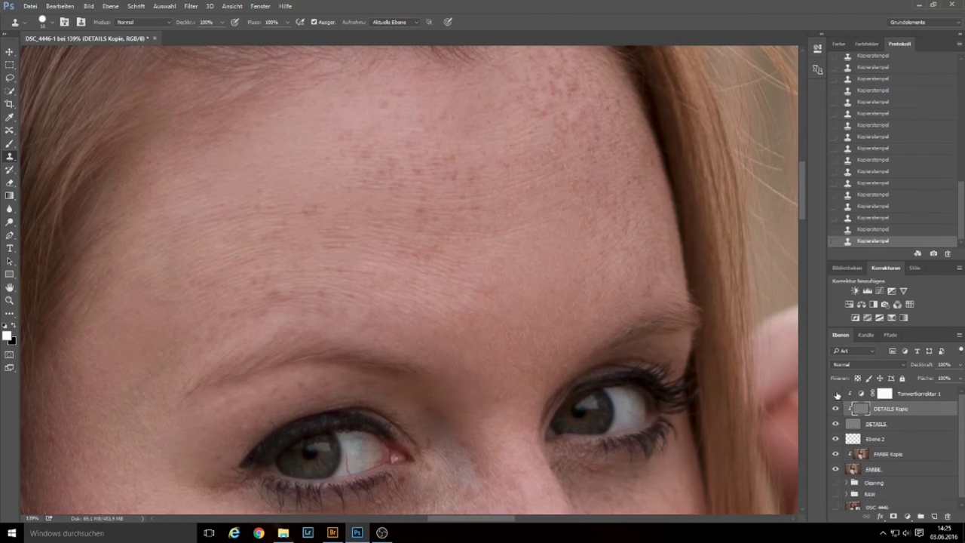
left_click(836, 394)
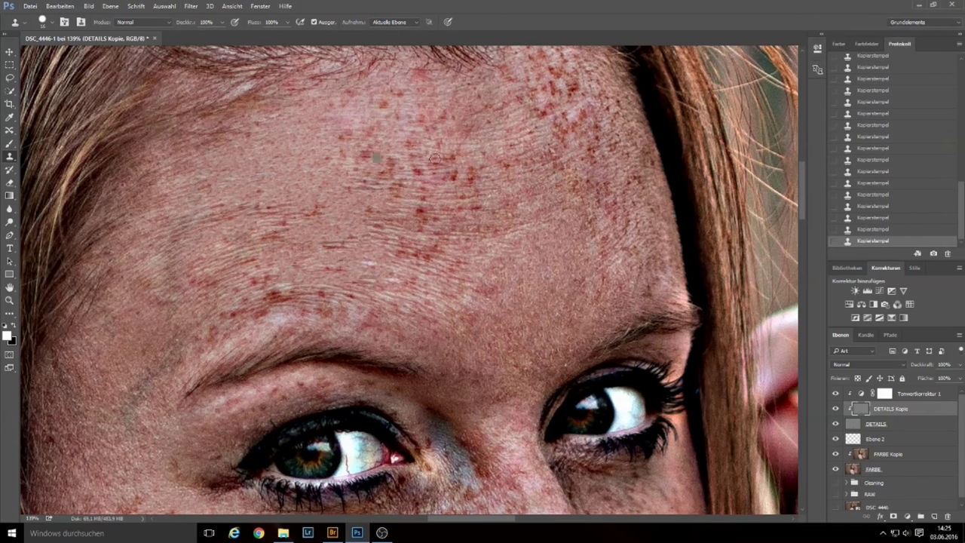
Zoom out and in on the forehead, then fit the whole portrait on screen with Ctrl+0.
scroll(309, 203, "down", 3)
scroll(509, 205, "down", 2)
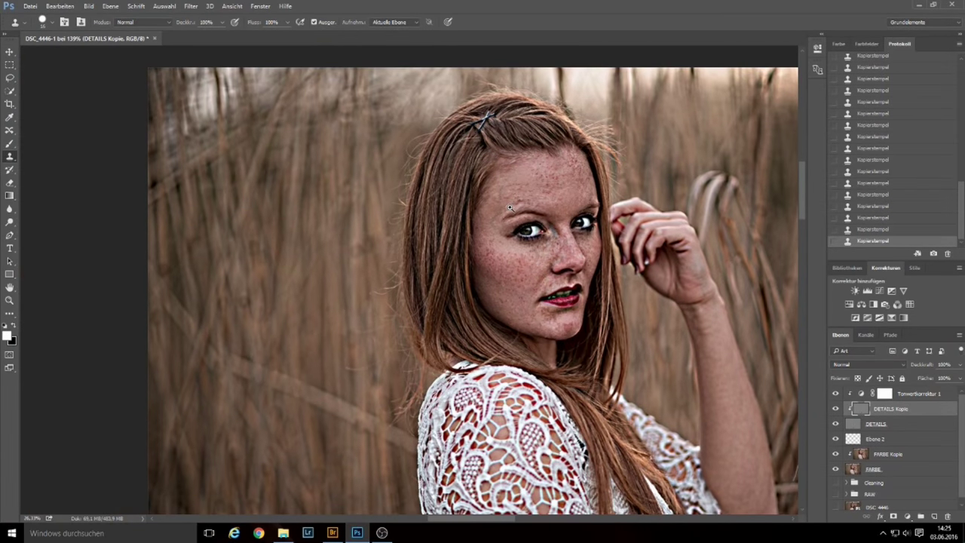
scroll(510, 206, "up", 1)
scroll(509, 210, "up", 1)
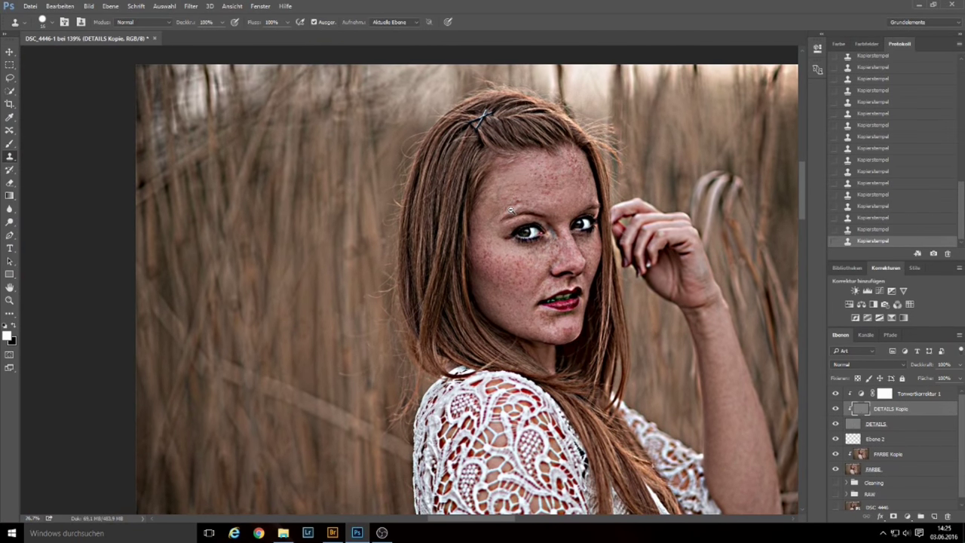
scroll(511, 211, "down", 1)
scroll(510, 211, "up", 1)
scroll(452, 199, "up", 4)
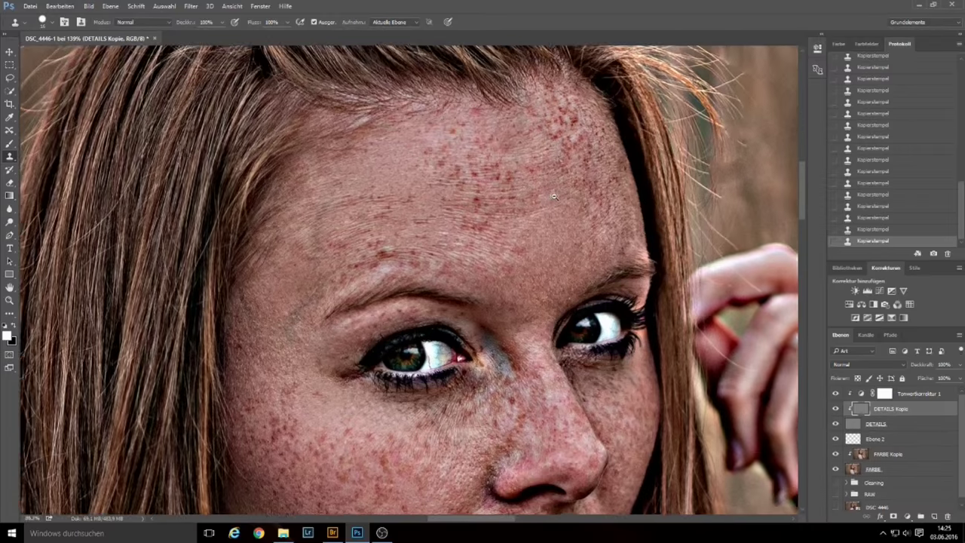
scroll(404, 189, "up", 1)
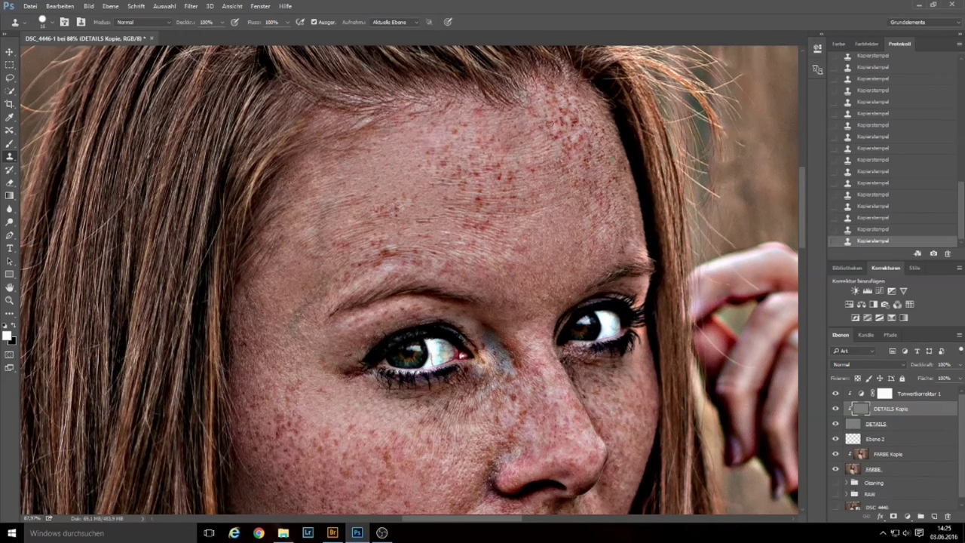
key("ctrl+0")
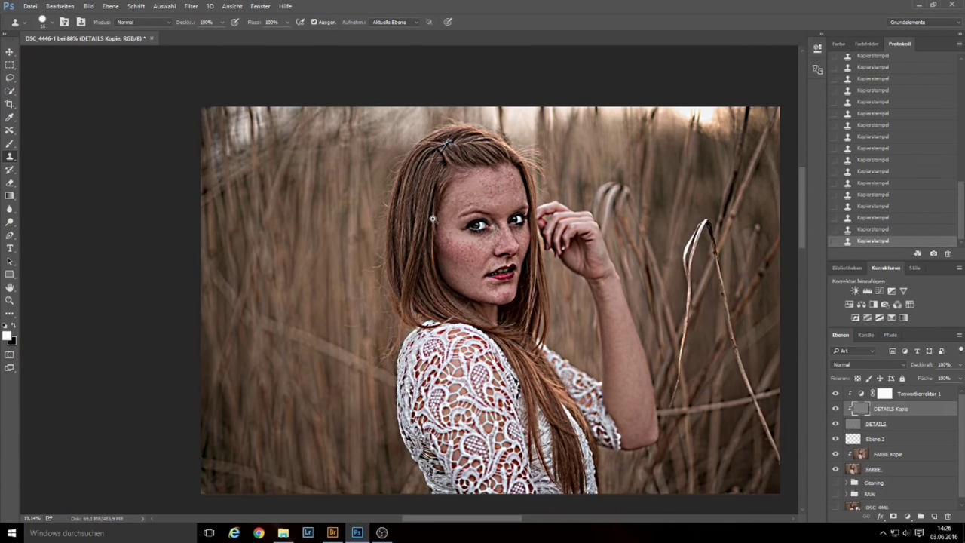
Zoom in on the eyes and forehead and sample clean forehead skin as clone source.
left_click_drag(432, 219, 509, 279)
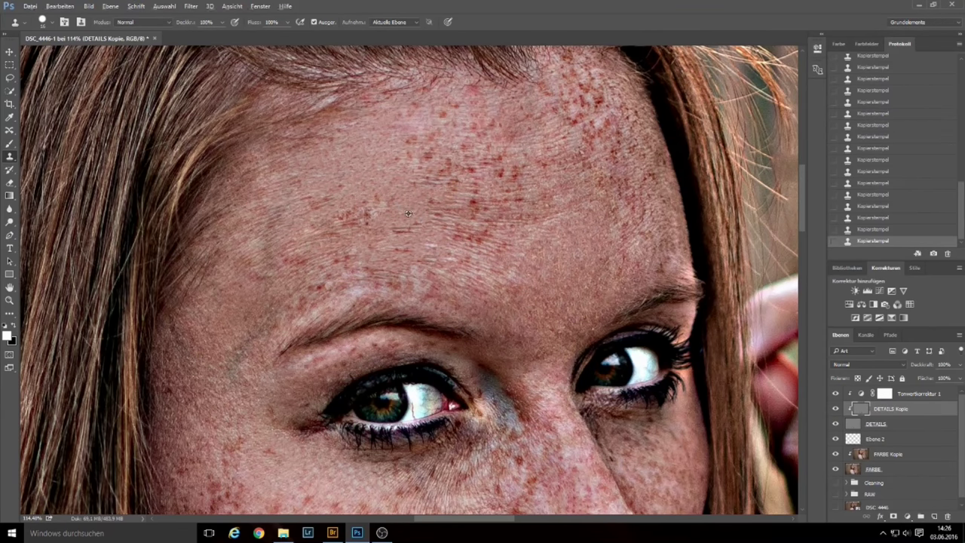
left_click(347, 239, "alt")
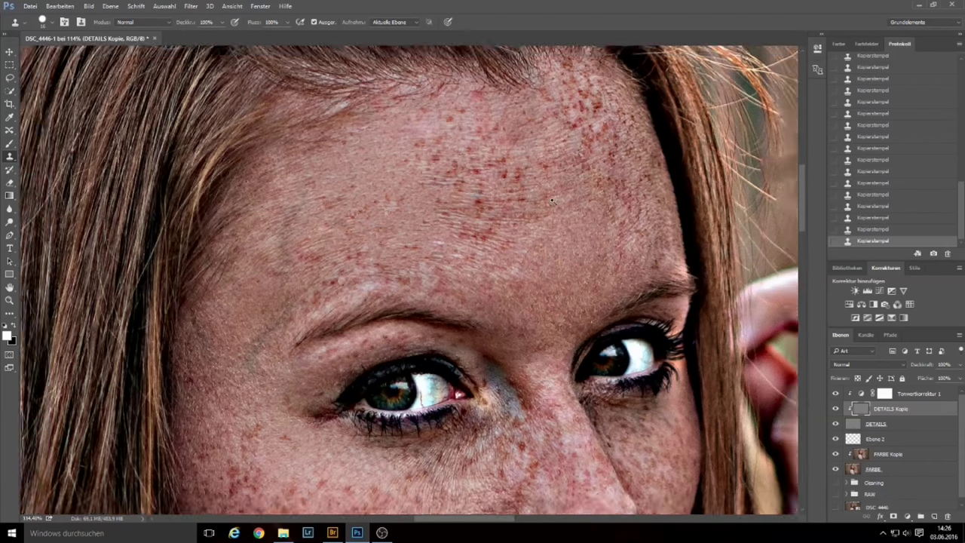
scroll(481, 219, "down", 4)
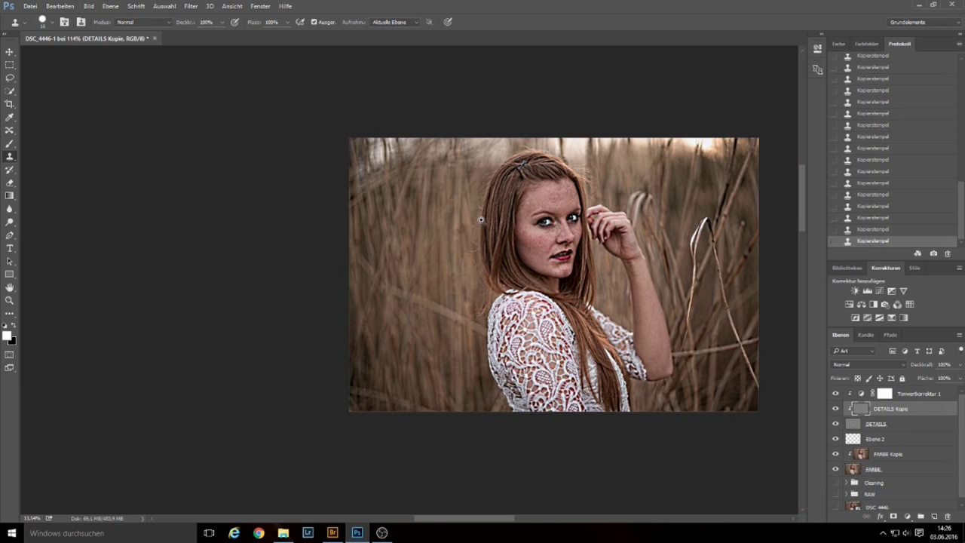
scroll(481, 219, "up", 1)
scroll(545, 200, "down", 1)
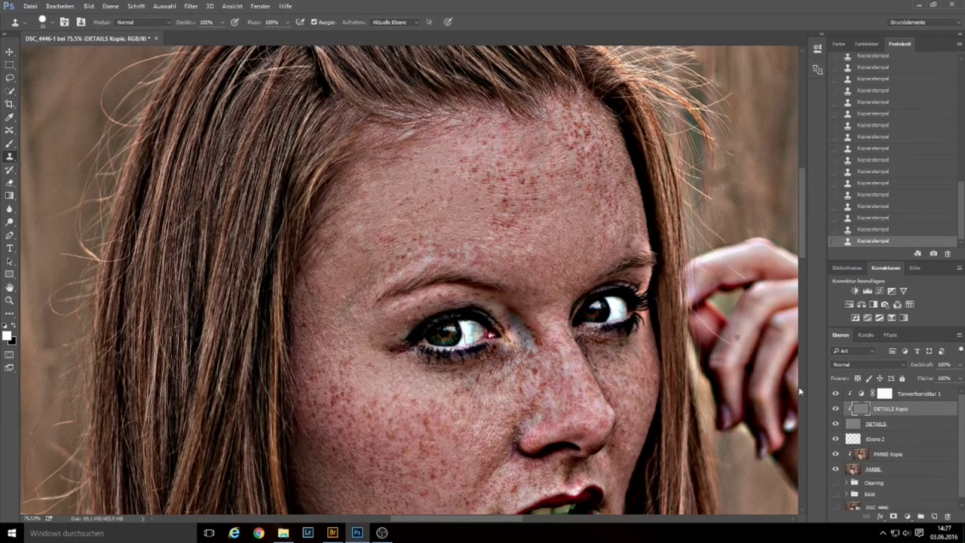
Hide the Tonwertkorrektur 1 layer and zoom out and back in to inspect the face.
left_click(835, 394)
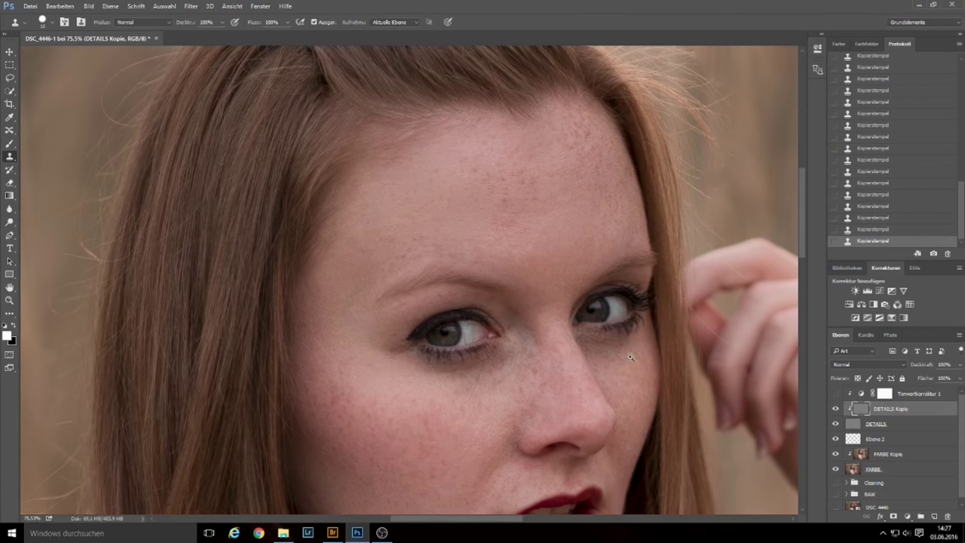
scroll(630, 357, "down", 2)
scroll(626, 373, "down", 2)
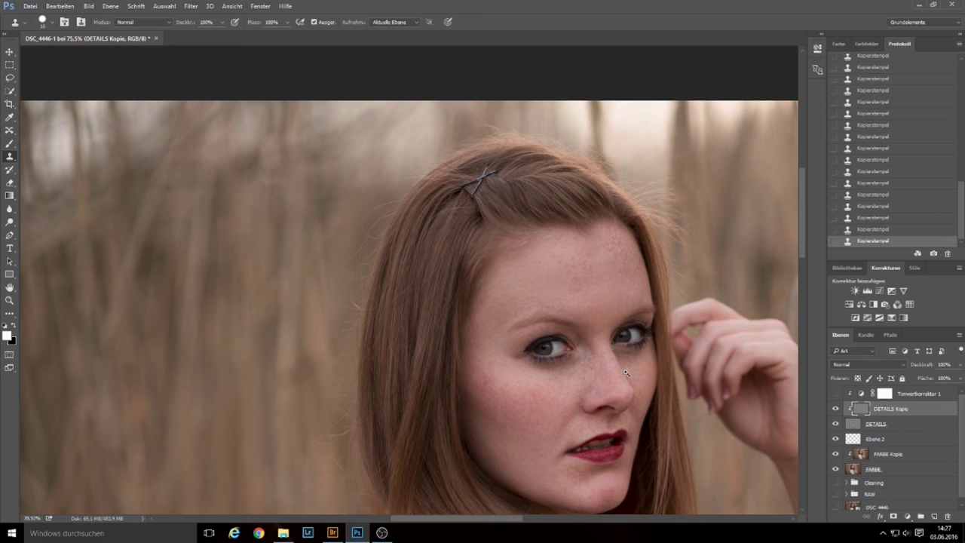
scroll(623, 374, "down", 1)
scroll(618, 375, "up", 1)
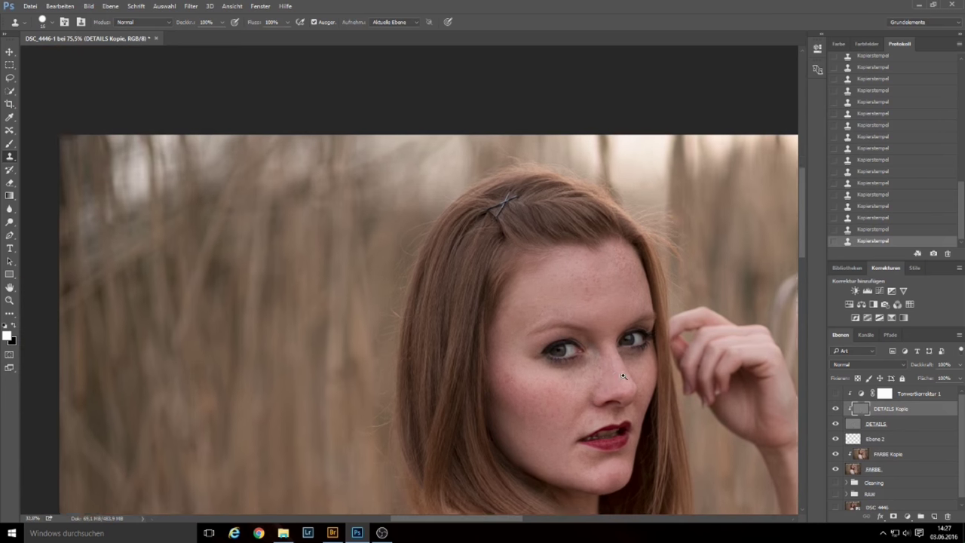
scroll(611, 369, "up", 5)
scroll(493, 203, "up", 1)
scroll(493, 277, "up", 1)
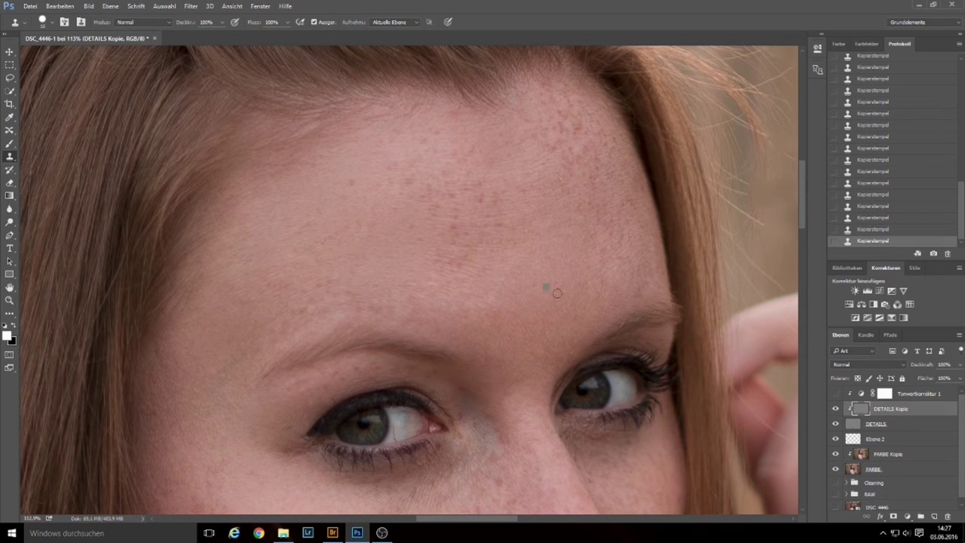
Make the Tonwertkorrektur 1 layer visible again to exaggerate the forehead freckles.
left_click(834, 394)
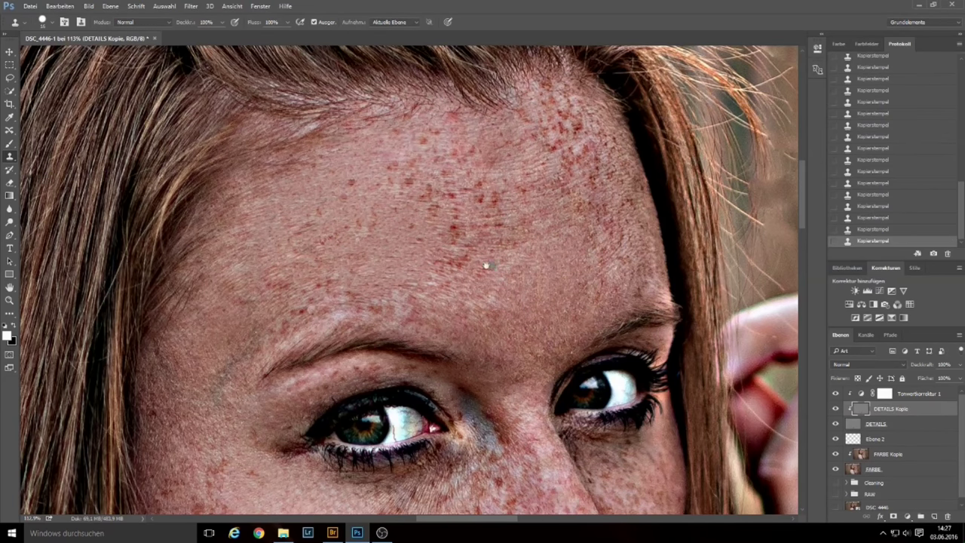
Set the Clone Stamp to 2 px, sample clean skin and stamp out central forehead freckles.
scroll(451, 264, "up", 2, "alt")
left_click_drag(545, 253, 542, 281)
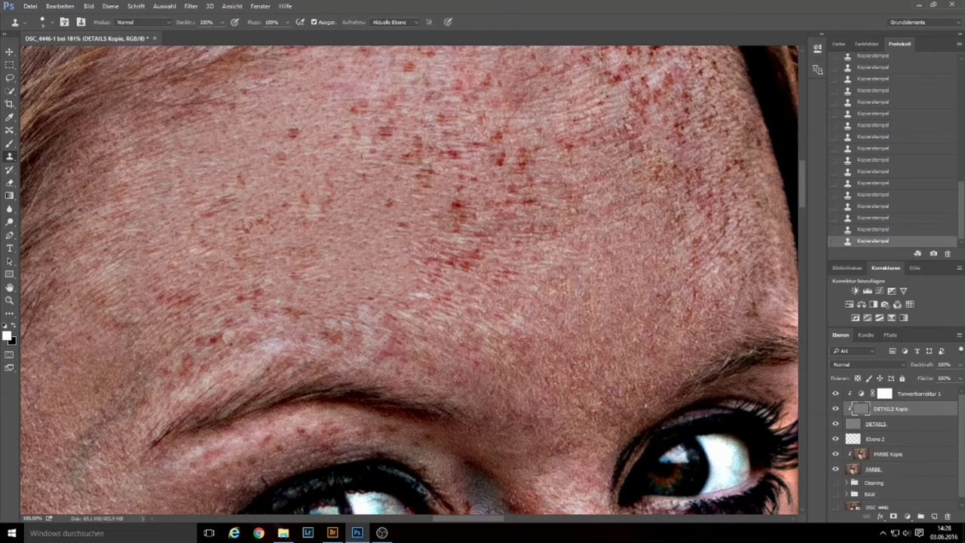
left_click(478, 287)
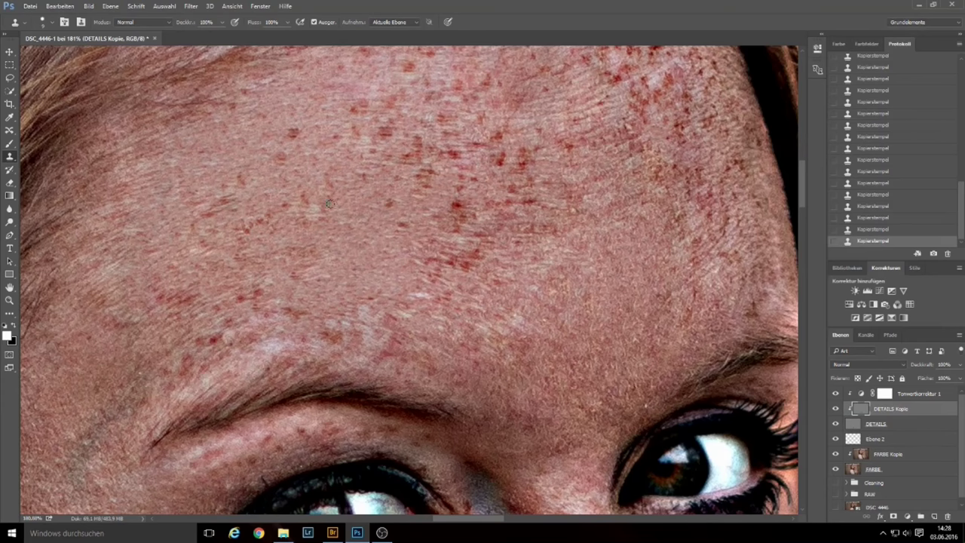
scroll(563, 196, "down", 4)
scroll(543, 202, "down", 2)
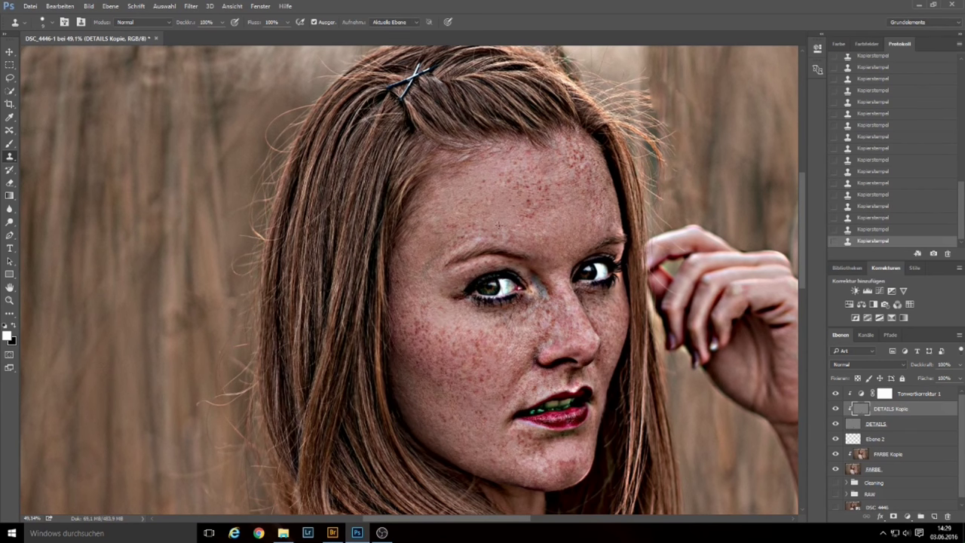
mouse_move(581, 198)
left_mouse_down()
mouse_move(569, 183)
mouse_move(537, 280)
left_mouse_up()
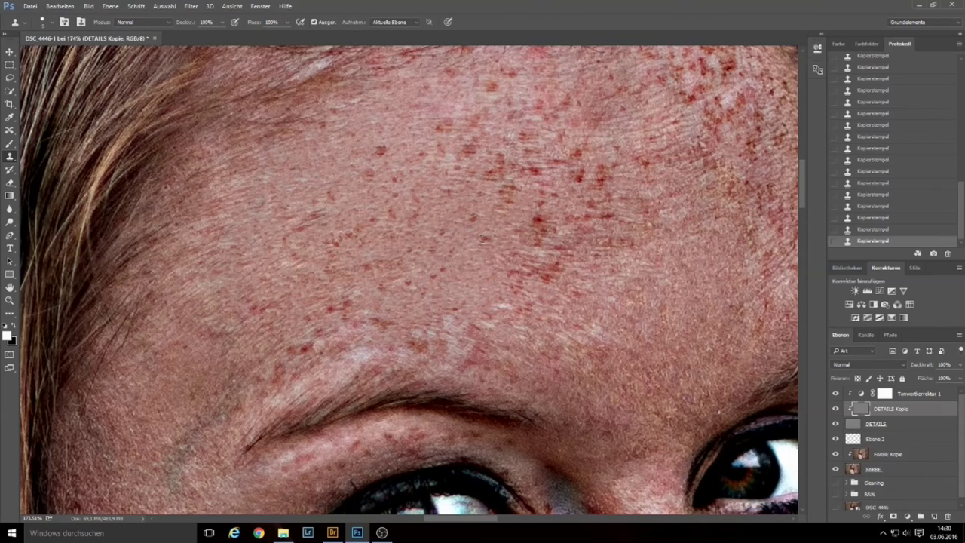
scroll(595, 284, "down", 5)
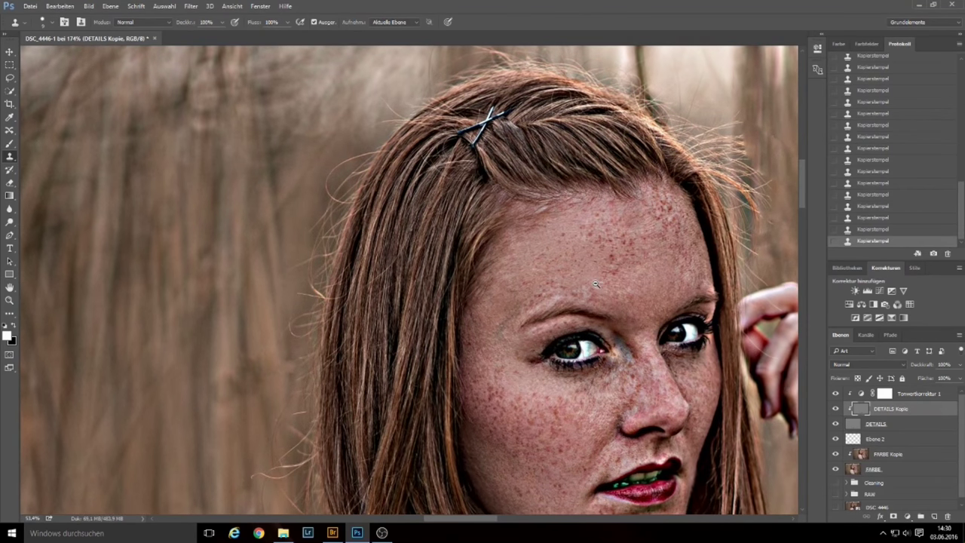
scroll(594, 283, "up", 3)
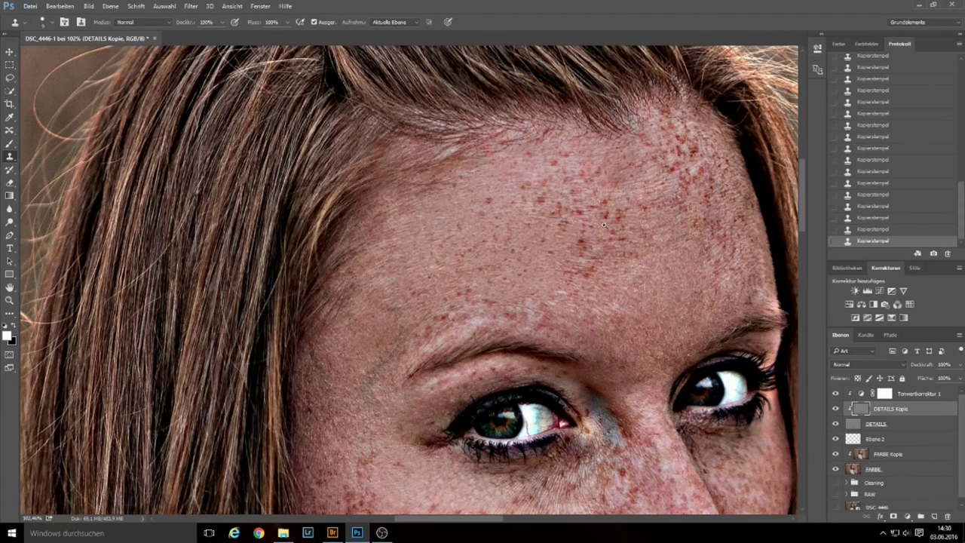
scroll(604, 225, "down", 3)
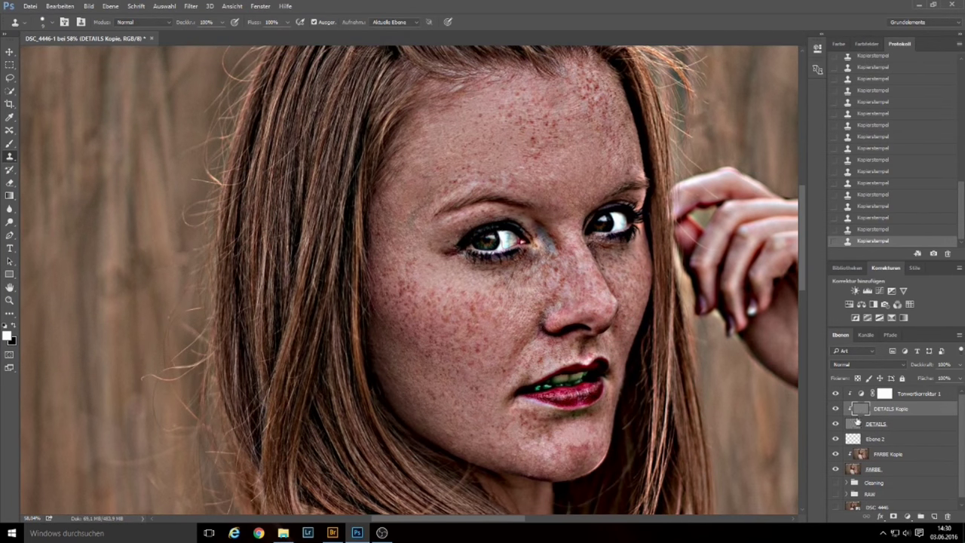
Hide the Tonwertkorrektur 1 contrast layer and zoom out.
left_click(837, 392)
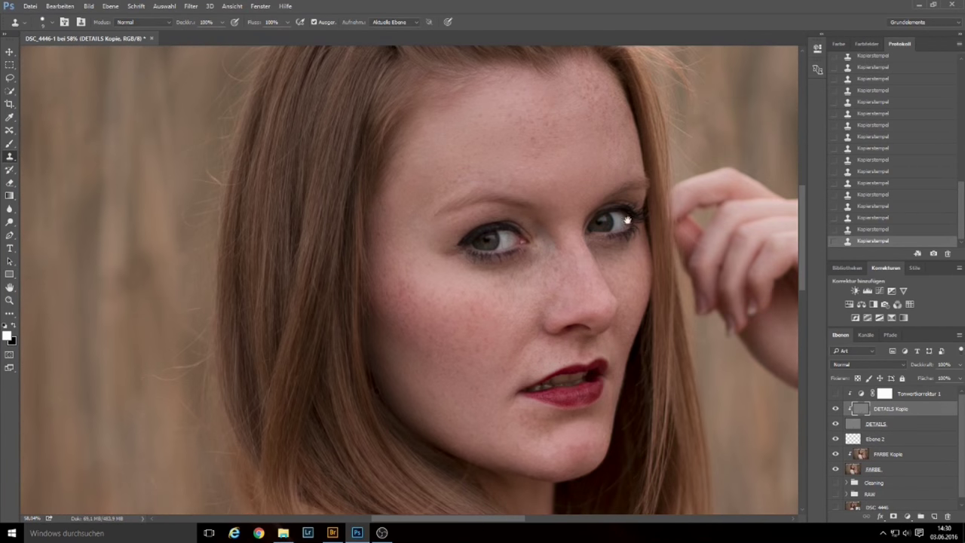
scroll(588, 211, "down", 3)
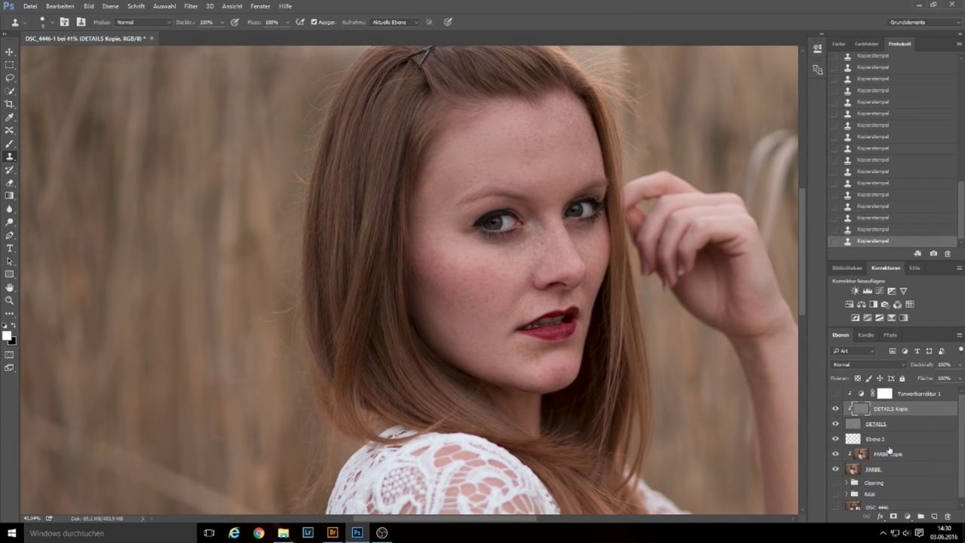
scroll(957, 427, "down", 1)
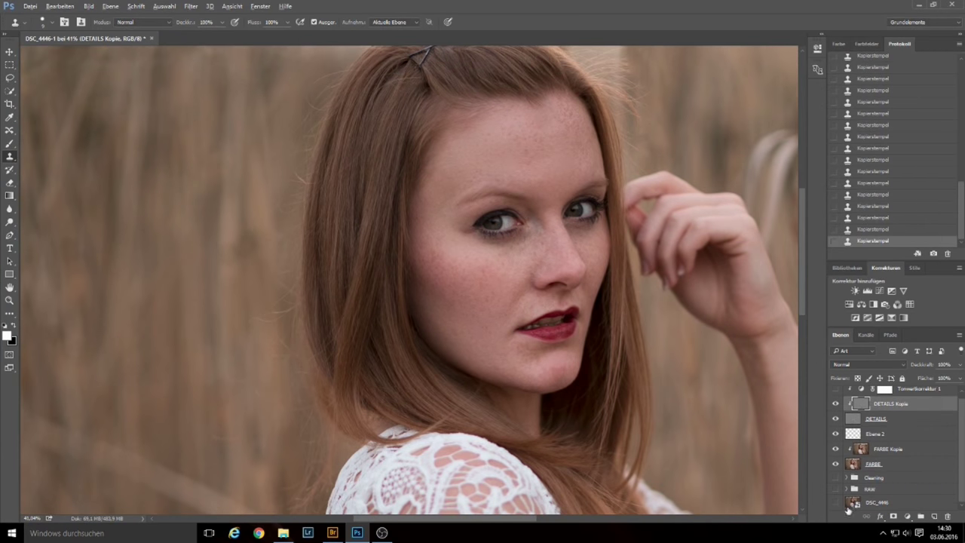
Alt-toggle the DSC_4446 eye icon repeatedly to compare original against retouched.
left_click(835, 502, "alt")
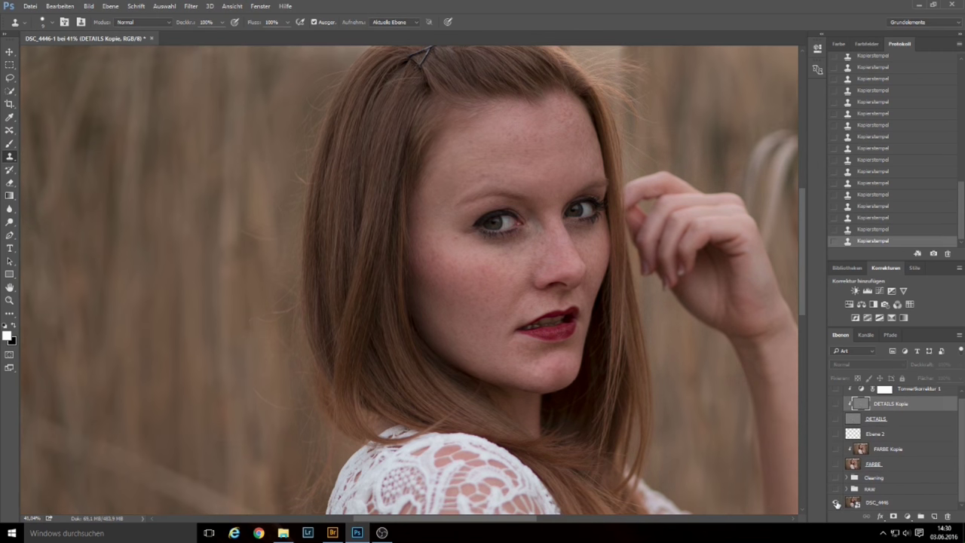
left_click(835, 502, "alt")
left_click(835, 503, "alt")
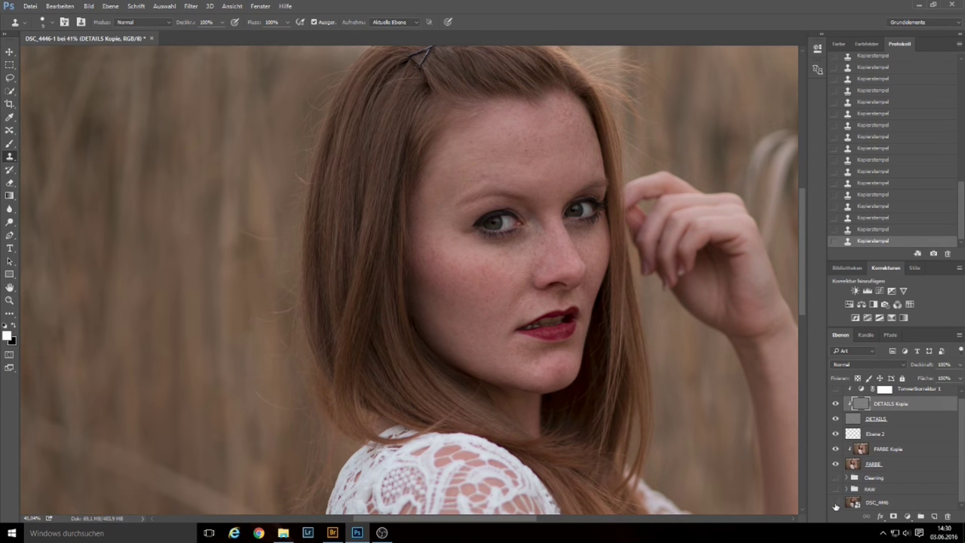
left_click(835, 505, "alt")
left_click(836, 504, "alt")
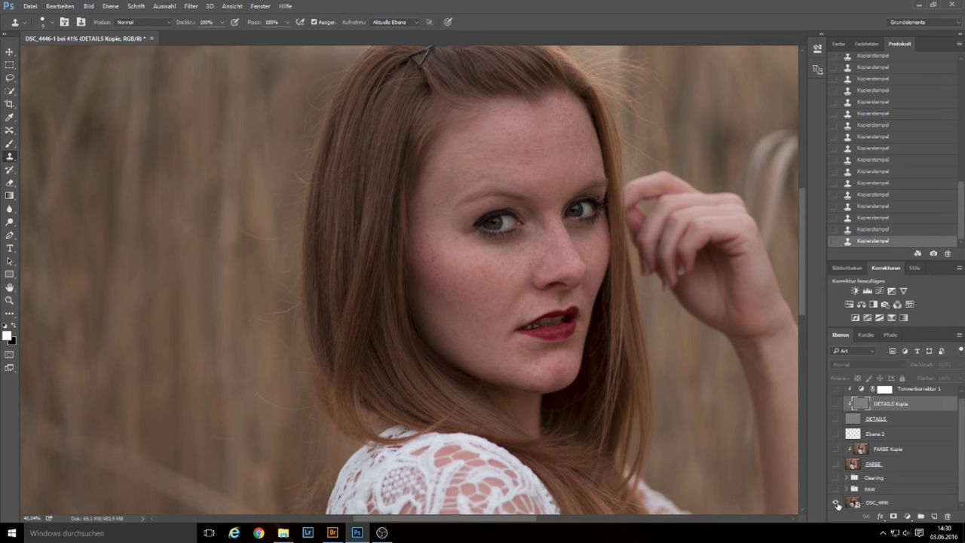
left_click(837, 505, "alt")
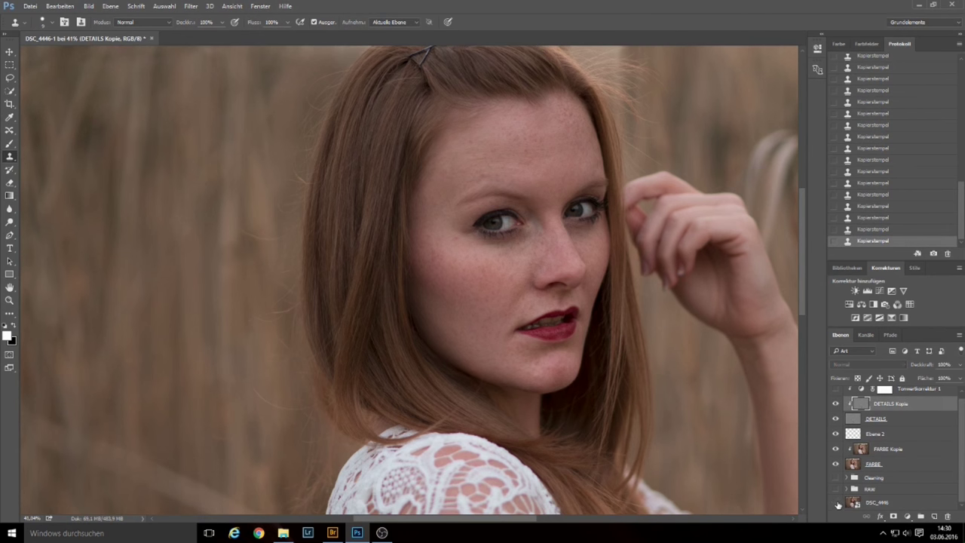
left_click(837, 505, "alt")
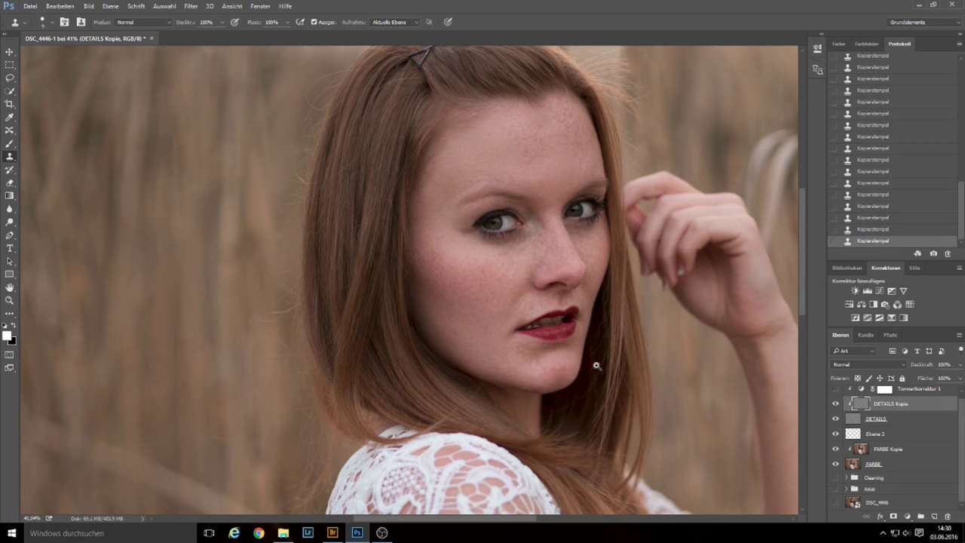
Clone smooth skin over the uneven chin below the lips, dabbing out individual spots.
scroll(600, 365, "up", 5)
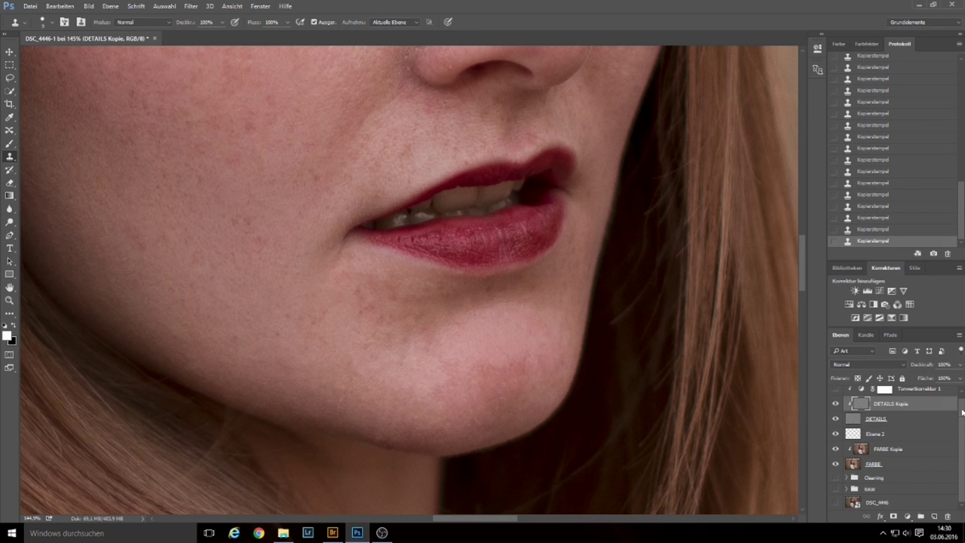
mouse_move(479, 333)
left_mouse_down()
mouse_move(487, 366)
mouse_move(495, 355)
mouse_move(482, 370)
mouse_move(516, 365)
mouse_move(510, 376)
mouse_move(482, 369)
mouse_move(446, 382)
mouse_move(506, 380)
mouse_move(493, 387)
left_mouse_up()
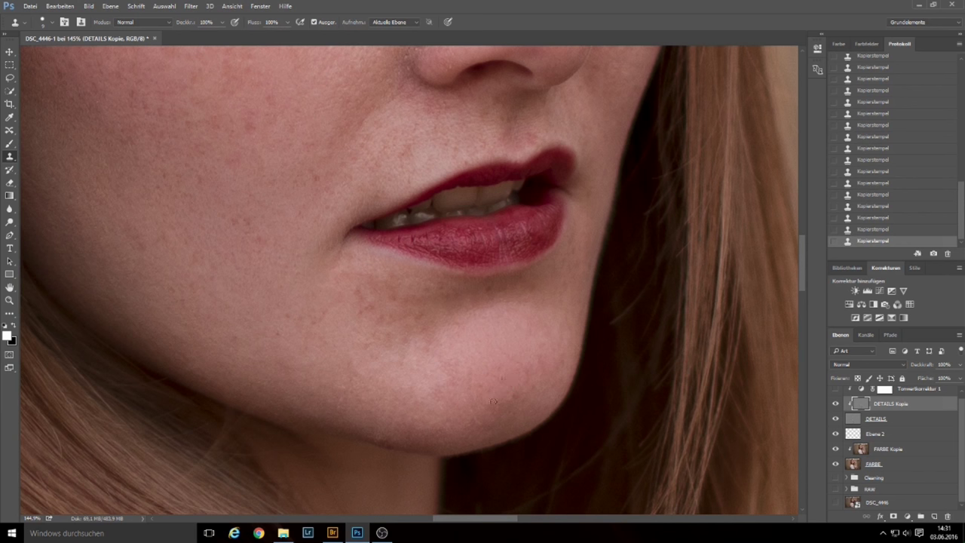
left_click_drag(455, 409, 459, 410)
mouse_move(489, 380)
left_mouse_down()
mouse_move(499, 368)
mouse_move(453, 376)
left_mouse_up()
left_click(456, 363)
left_click(433, 391)
left_click_drag(433, 391, 483, 359)
left_click(496, 376, "alt")
Toggle the DSC_4446 original on and off to compare, then restore the retouched layers.
scroll(558, 355, "down", 5)
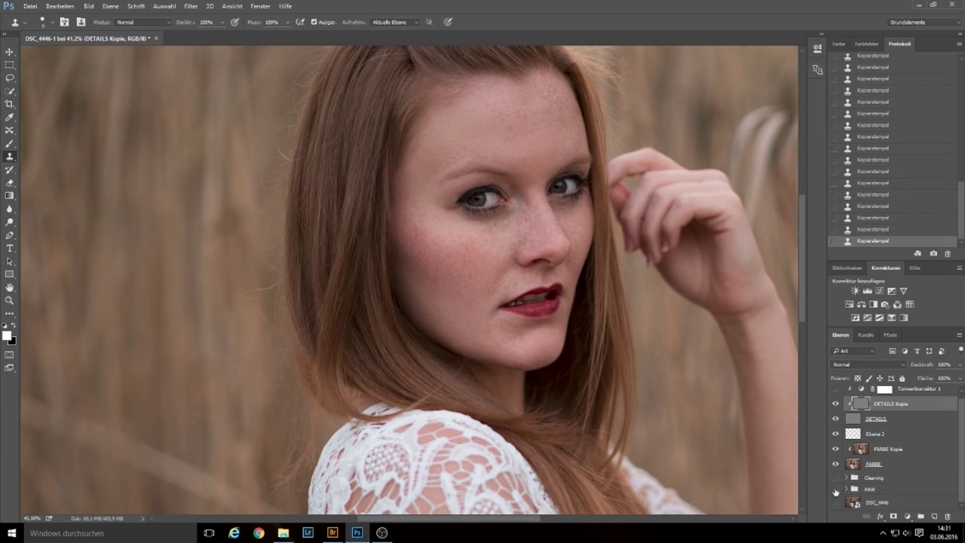
left_click(834, 503, "alt")
left_click(835, 503, "alt")
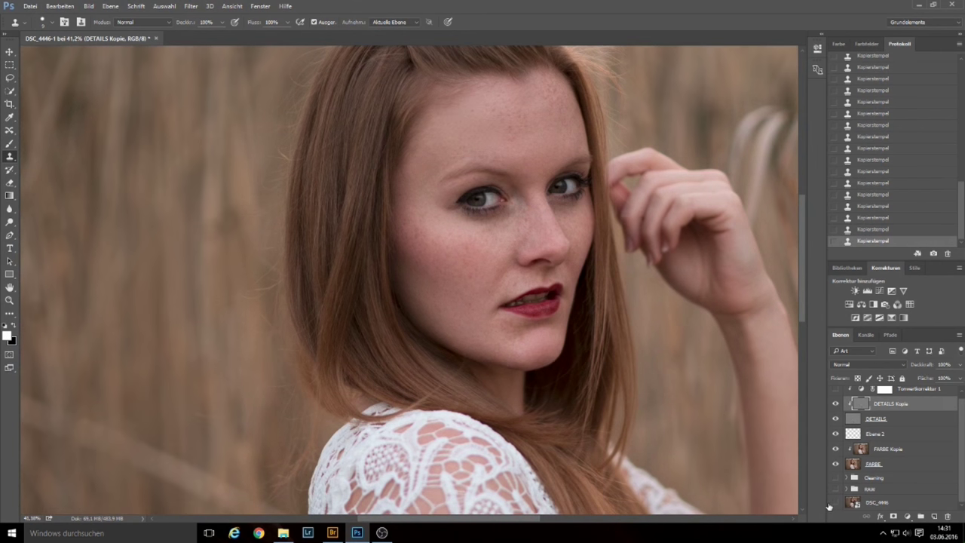
left_click(834, 503, "alt")
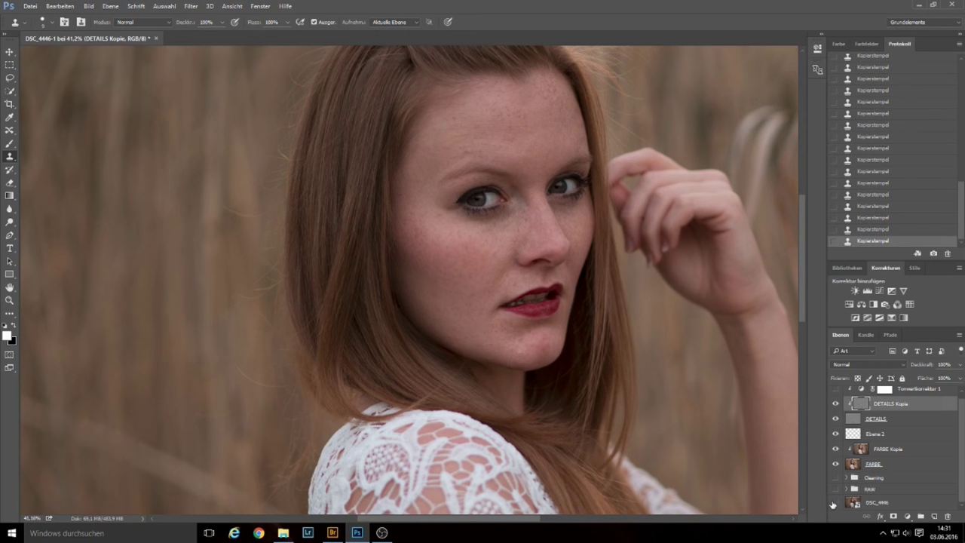
Stamp out the remaining cheek spots on DETAILS Kopie and pan across the face.
scroll(438, 308, "up", 5)
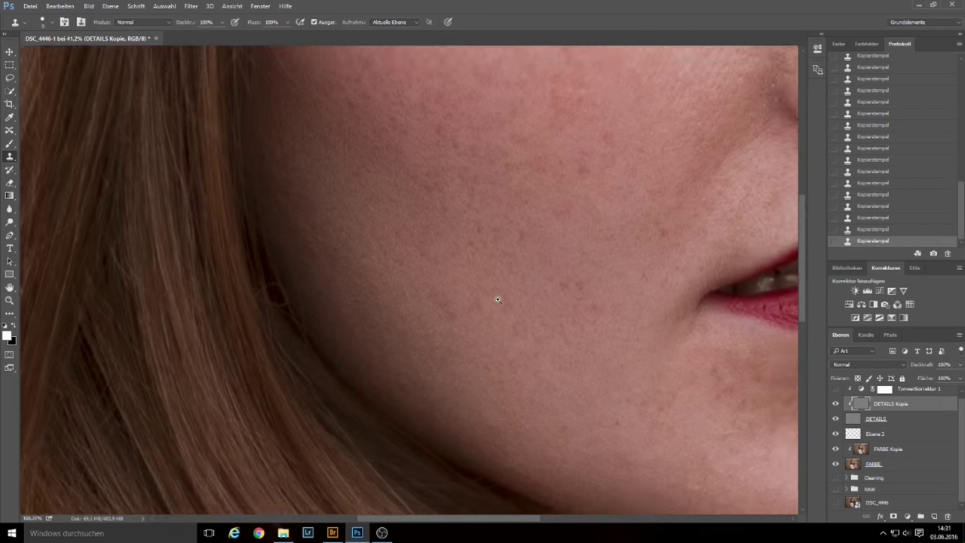
left_click(431, 294)
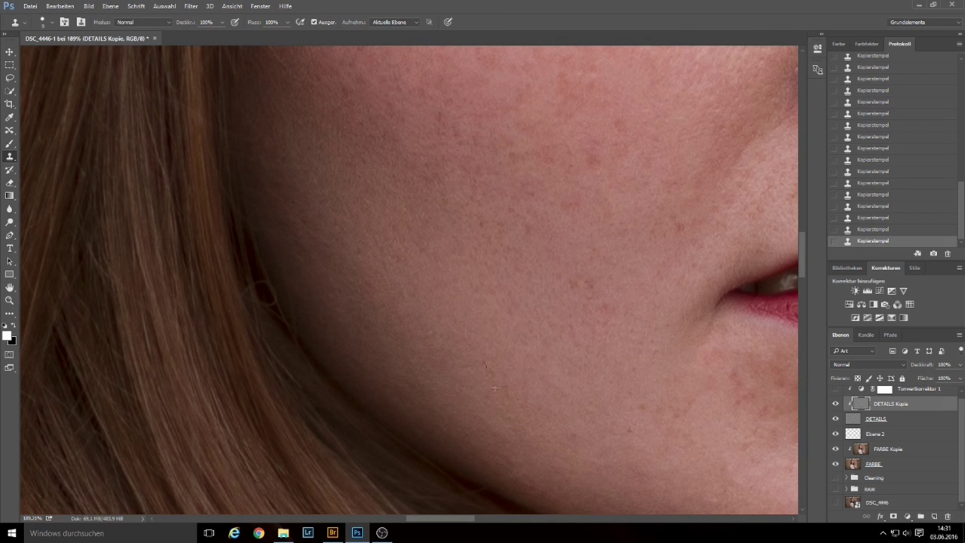
left_click_drag(527, 383, 534, 407)
left_click_drag(611, 242, 547, 246)
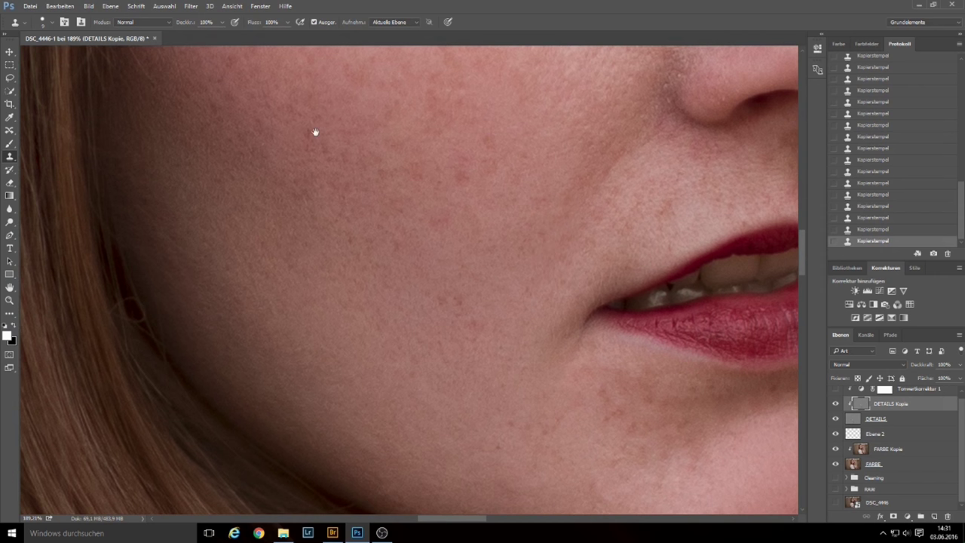
left_click_drag(315, 133, 446, 190)
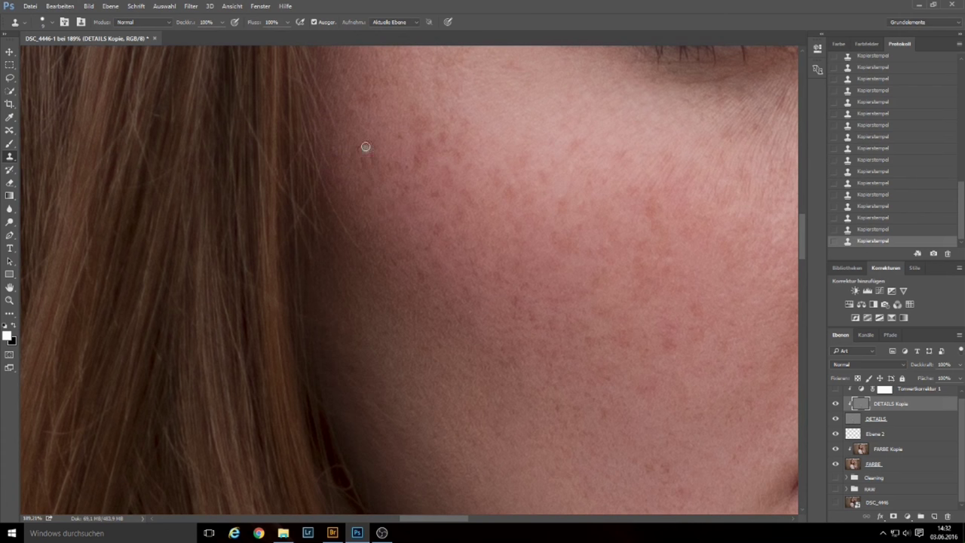
mouse_move(713, 266)
left_mouse_down()
mouse_move(582, 218)
mouse_move(604, 269)
mouse_move(575, 166)
mouse_move(537, 211)
mouse_move(500, 217)
left_mouse_up()
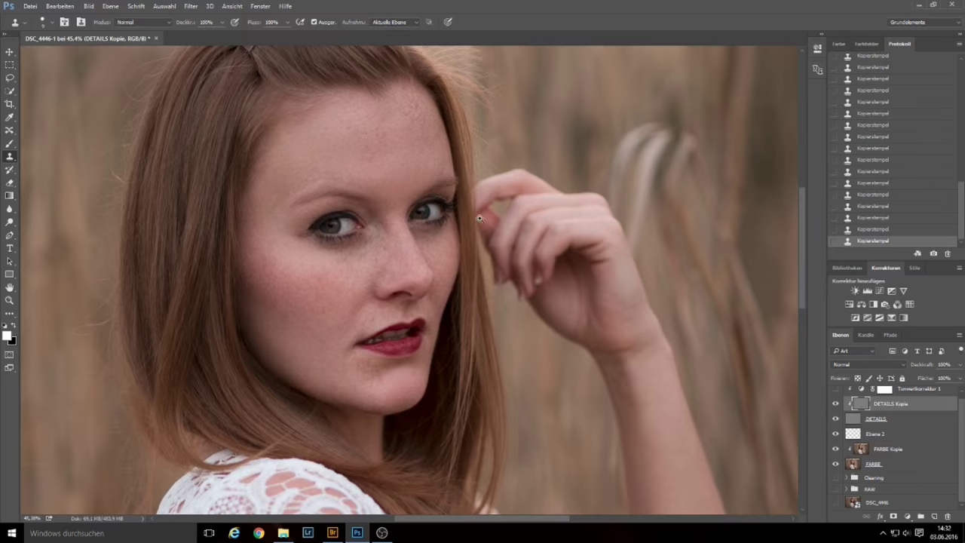
Zoom into the eye, shrink the Clone Stamp from 10 px to 2 px and clone out the red vein.
left_click_drag(433, 227, 405, 251)
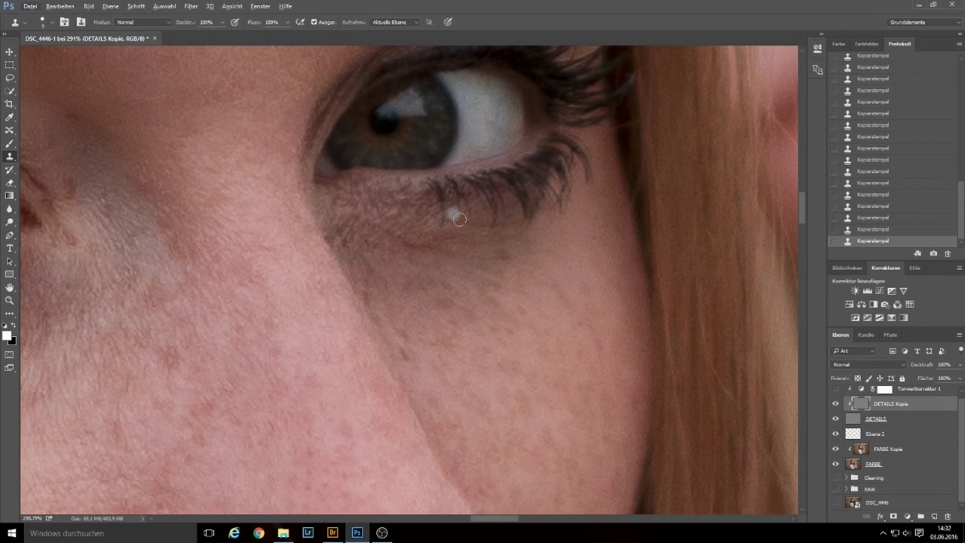
right_click(476, 251, "alt")
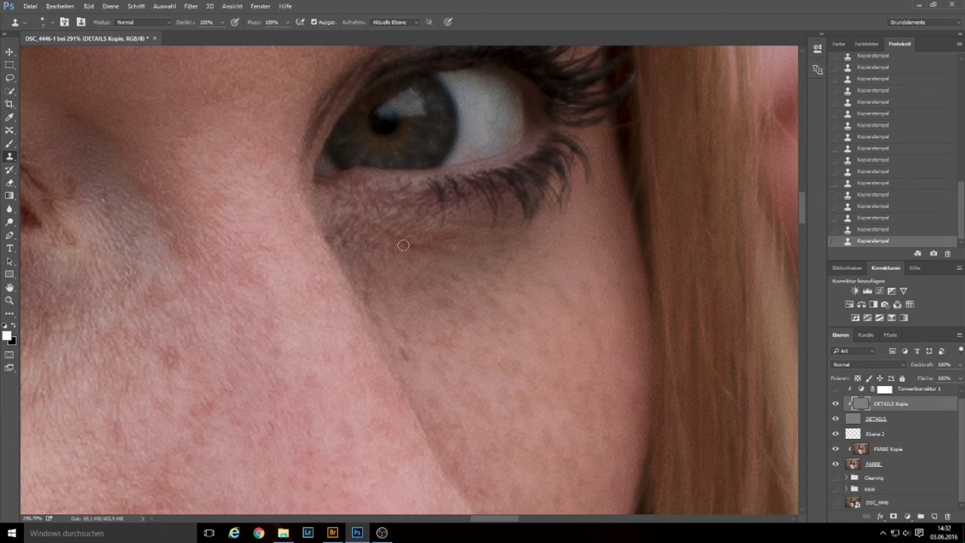
mouse_move(164, 134)
left_mouse_down()
mouse_move(281, 123)
mouse_move(362, 147)
left_mouse_up()
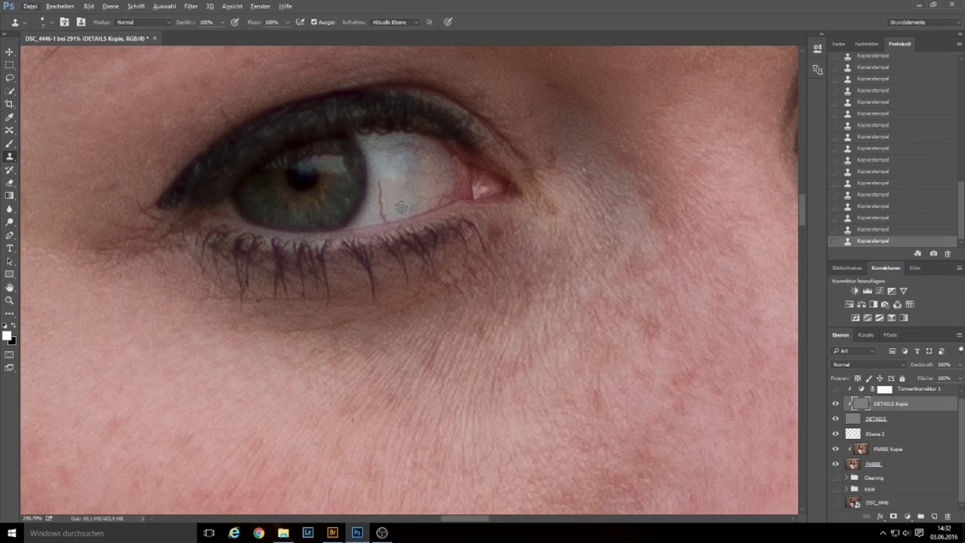
scroll(385, 189, "up", 3, "alt")
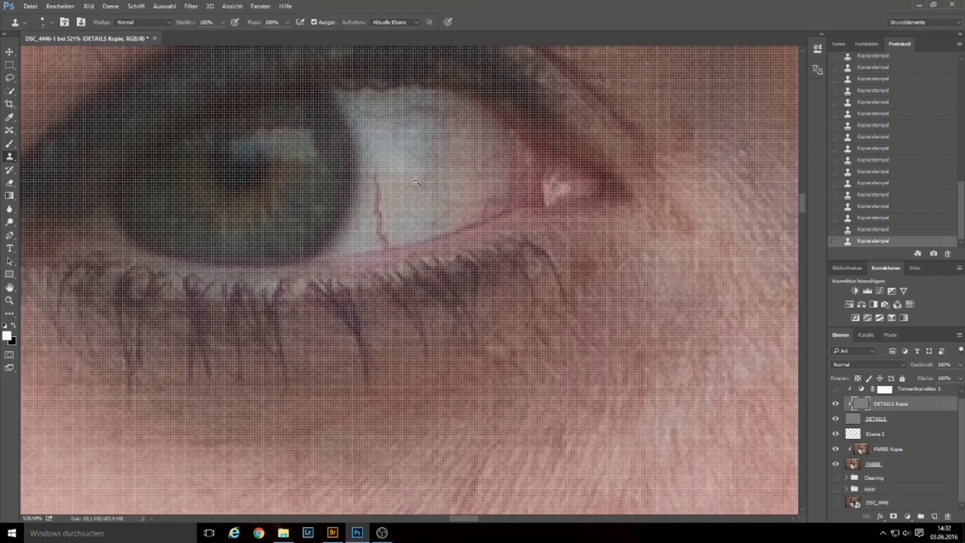
scroll(421, 174, "down", 1, "alt")
right_click(418, 172, "alt")
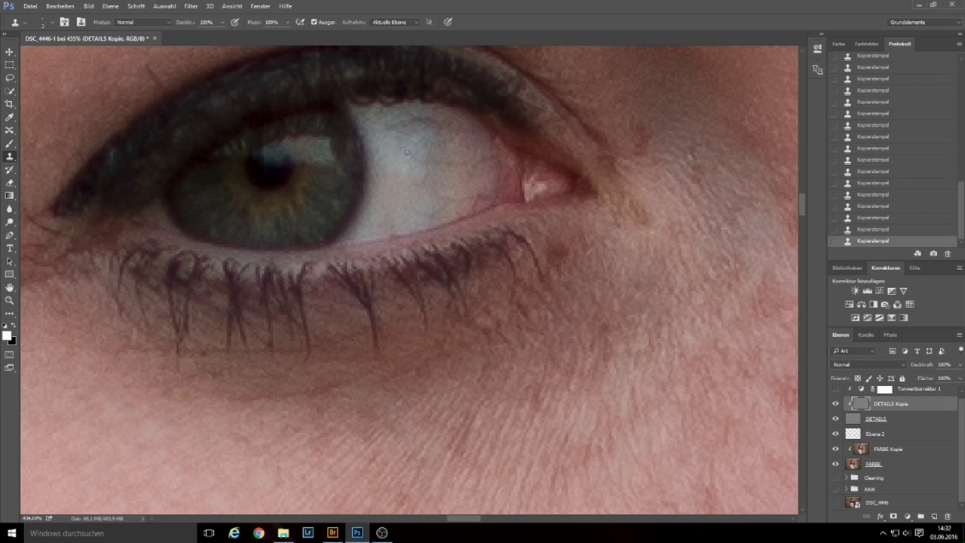
scroll(478, 200, "down", 2)
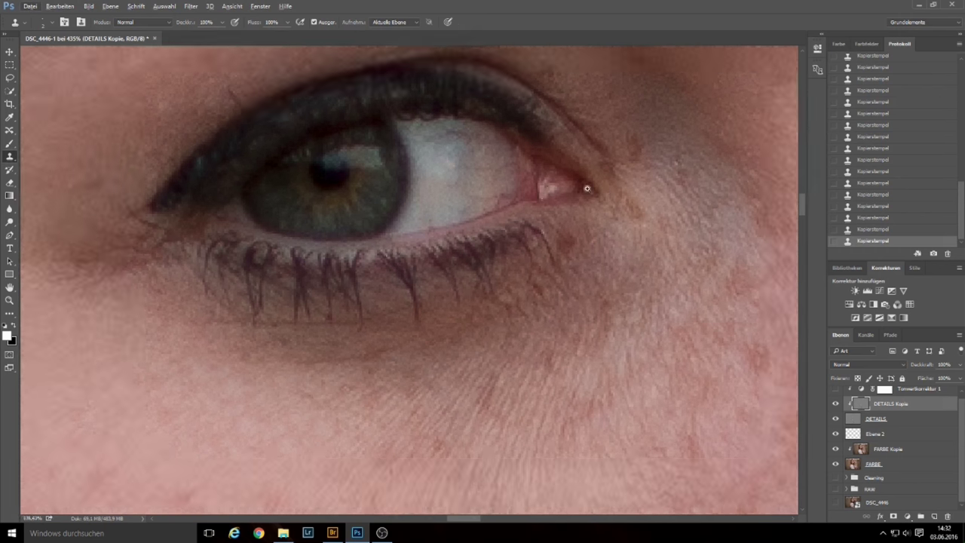
scroll(724, 186, "down", 5)
left_click_drag(724, 186, 556, 211)
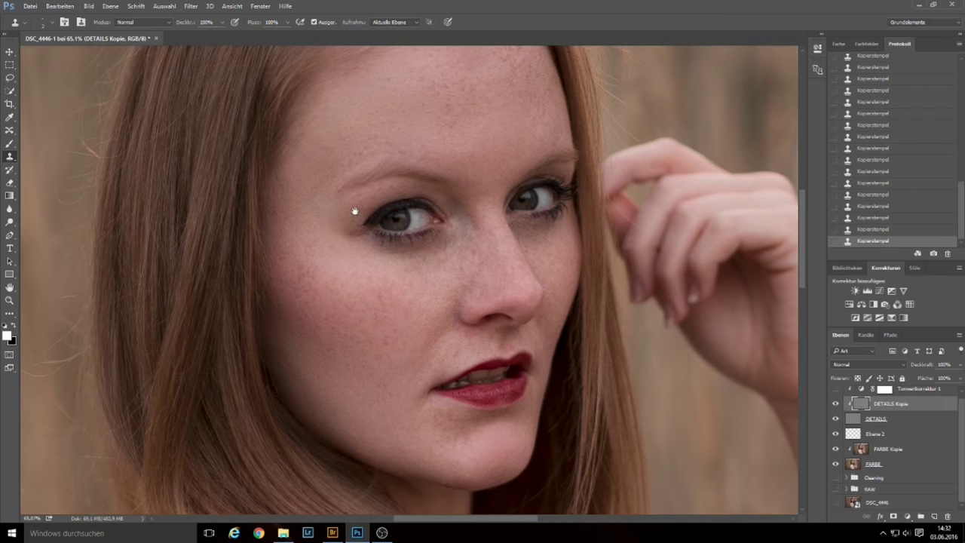
Zoom into the hair at the top of the head and set the Clone Stamp to 23 px.
left_click_drag(324, 140, 523, 56)
left_click_drag(660, 233, 647, 211)
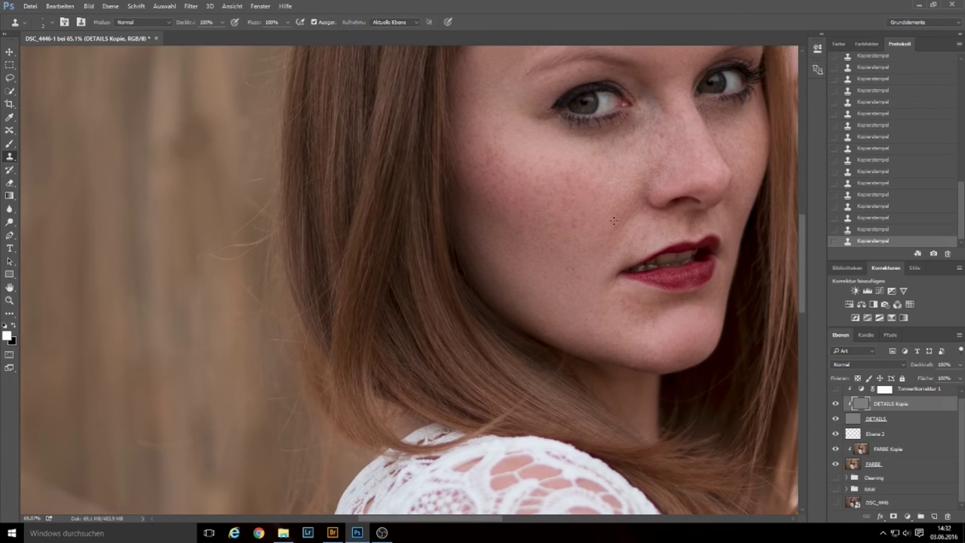
scroll(632, 203, "down", 3)
scroll(587, 208, "down", 1)
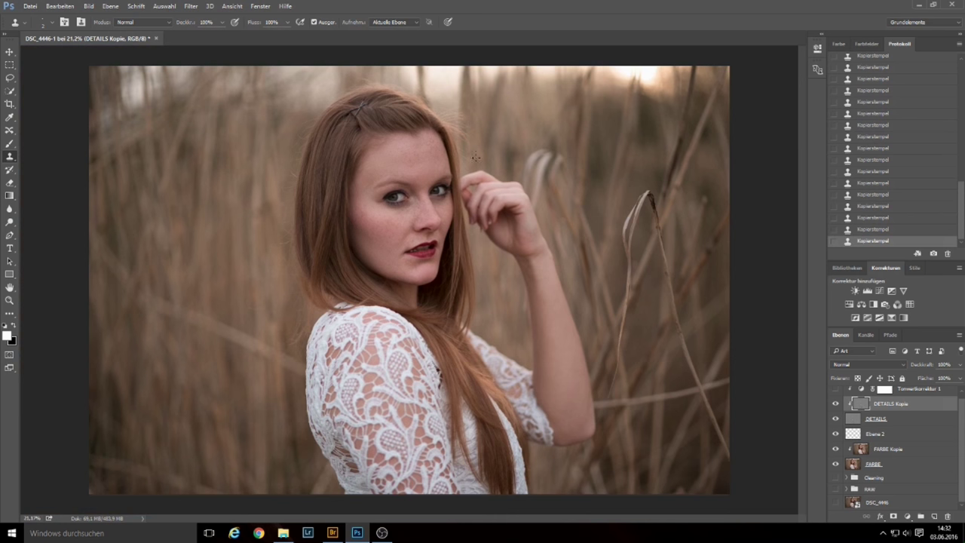
scroll(463, 140, "up", 2)
scroll(467, 150, "up", 2)
scroll(478, 181, "up", 1)
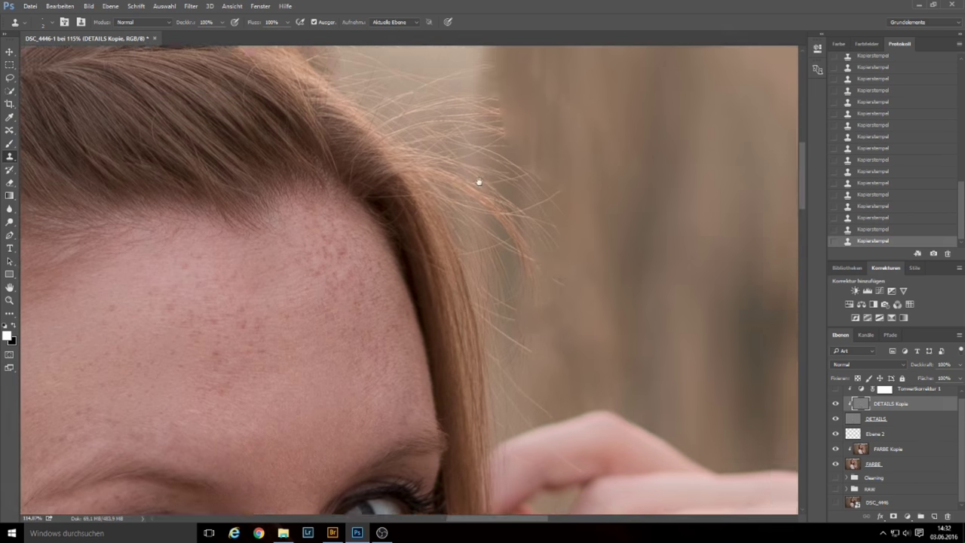
scroll(456, 210, "up", 1)
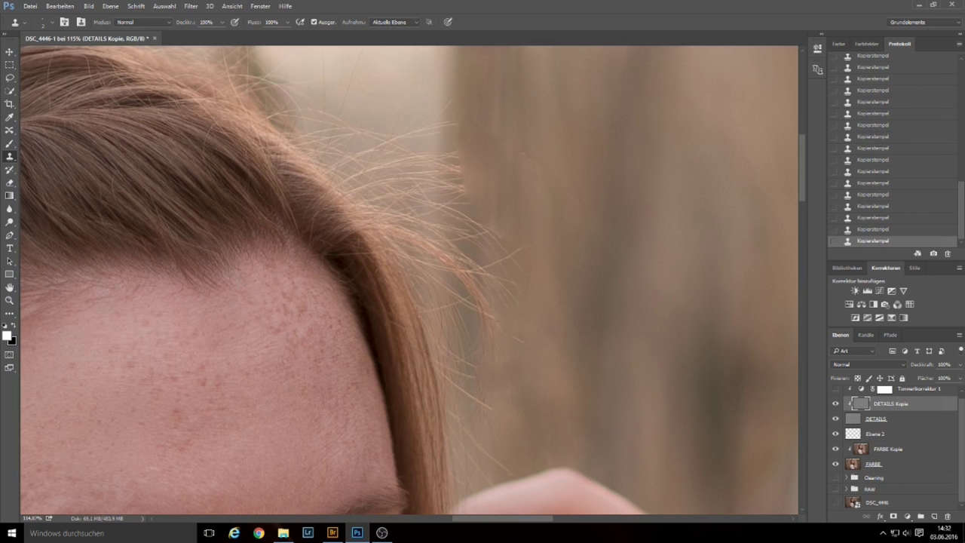
right_click(423, 123, "alt")
Clone clean background over the flyaway hairs, resampling several times, then fit the photo on screen.
left_click(549, 138, "alt")
left_click(408, 113, "alt")
left_click(412, 132)
mouse_move(411, 130)
left_mouse_down()
mouse_move(445, 111)
mouse_move(447, 131)
left_mouse_up()
left_click_drag(444, 133, 451, 133)
left_click(427, 141, "alt")
mouse_move(421, 169)
left_mouse_down()
mouse_move(445, 163)
mouse_move(453, 172)
left_mouse_up()
left_click(404, 90, "alt")
left_click_drag(382, 123, 397, 122)
key("ctrl+0")
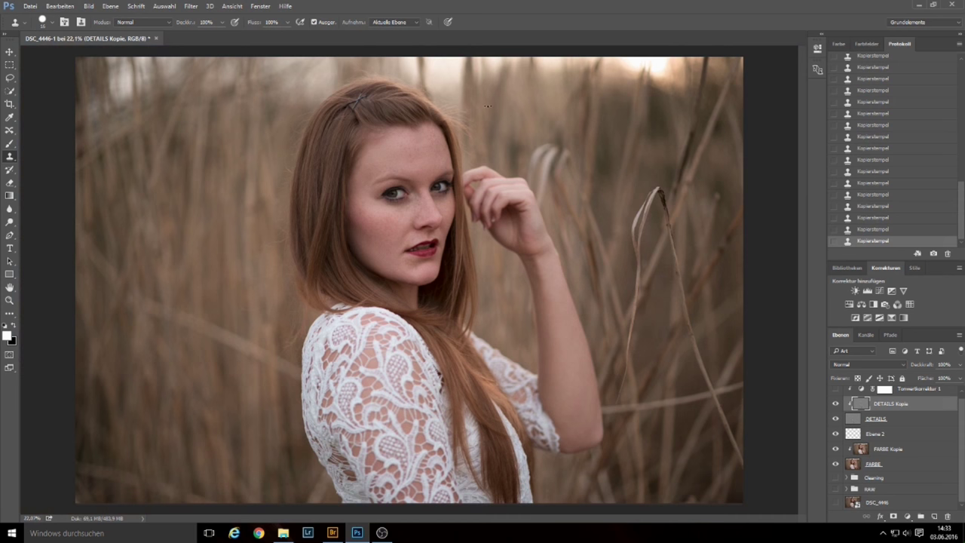
Sample clean background beside the hair and centre the view on the top of the head.
scroll(487, 106, "up", 5)
scroll(487, 105, "up", 4)
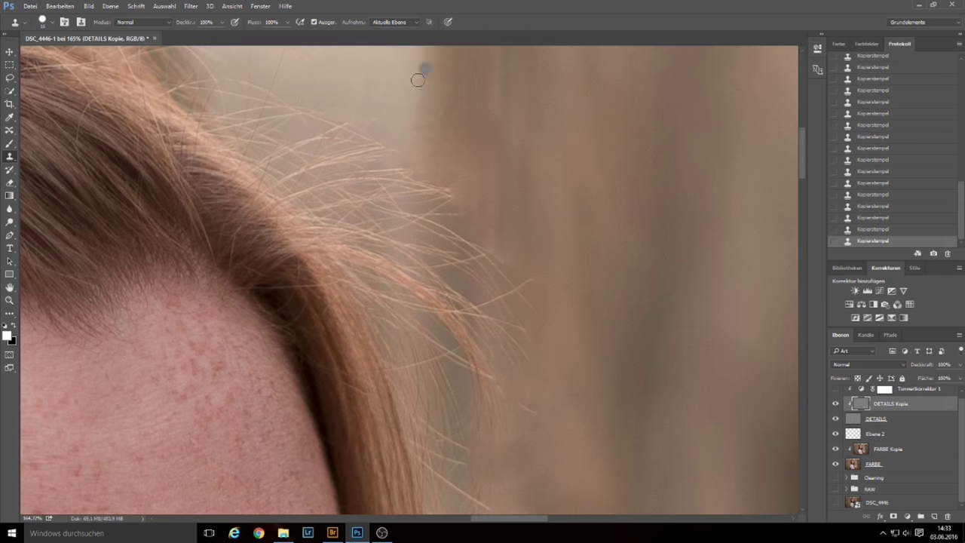
left_click(423, 101, "alt")
left_click_drag(528, 461, 532, 334)
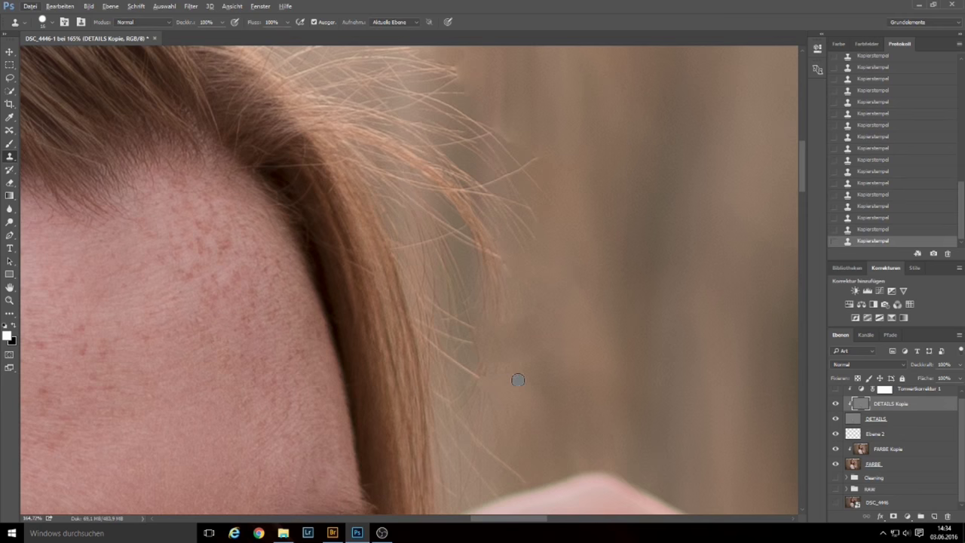
scroll(470, 351, "down", 3)
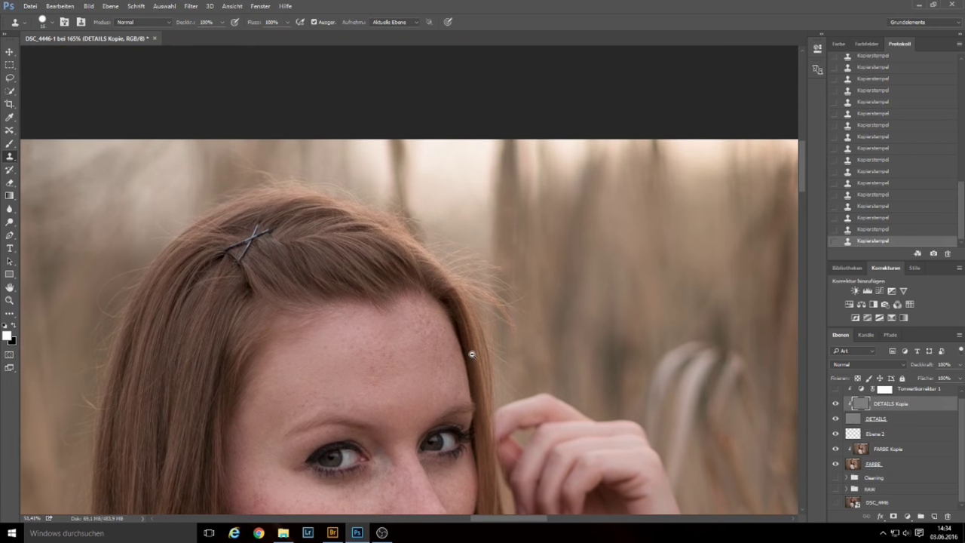
scroll(471, 350, "down", 3)
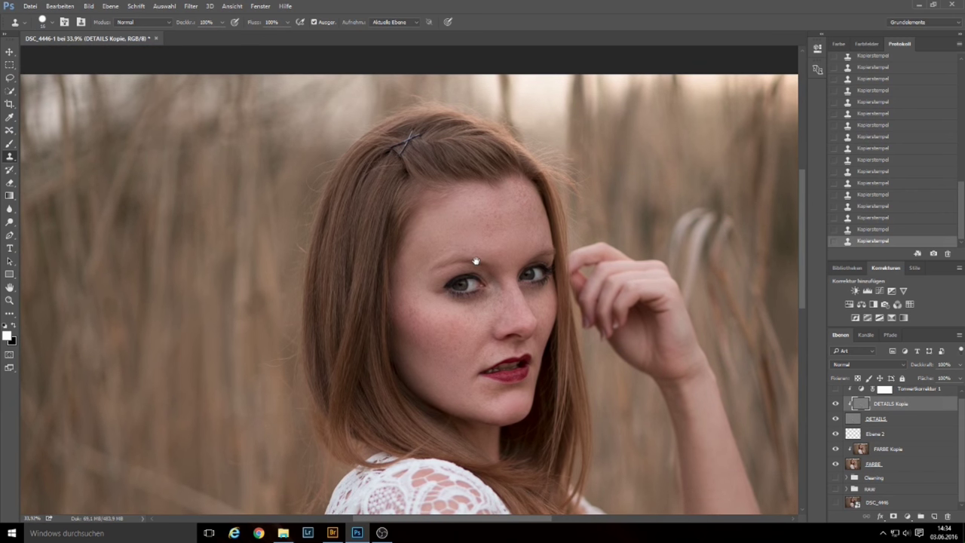
left_click_drag(476, 261, 399, 326)
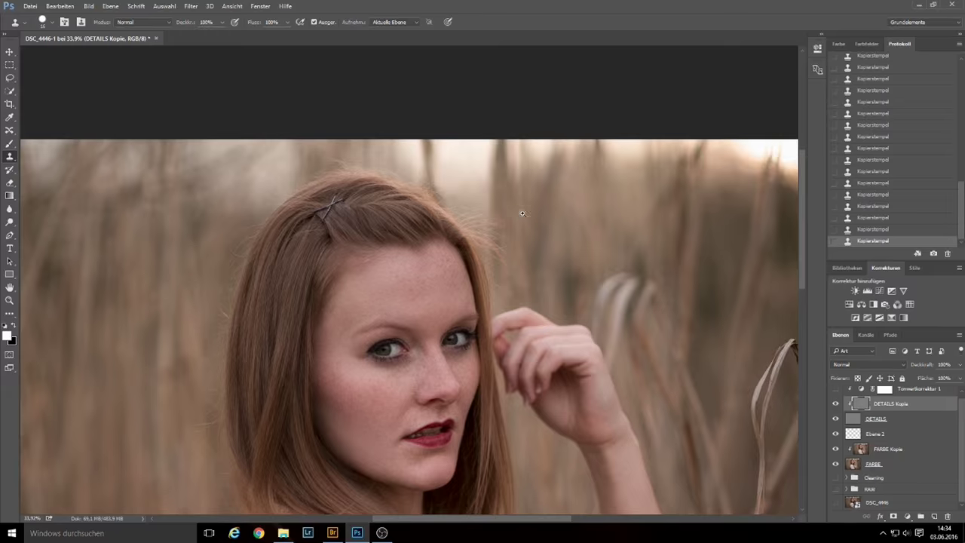
scroll(522, 214, "up", 5)
Clone background over the remaining loose strands and zoom out to check the hairline.
left_click(343, 175, "alt")
left_click_drag(352, 205, 392, 214)
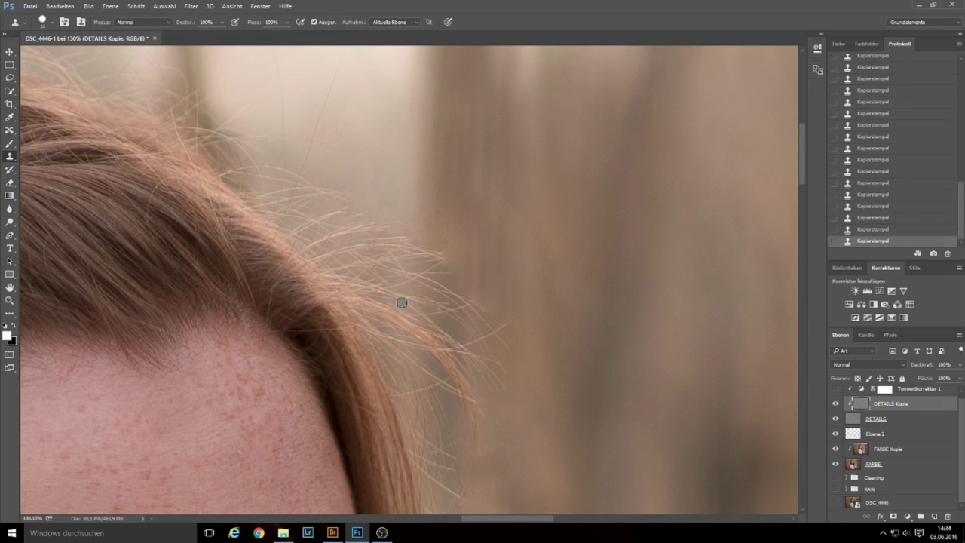
left_click_drag(373, 190, 392, 179)
scroll(547, 221, "down", 5)
scroll(440, 272, "down", 1)
scroll(405, 222, "down", 1)
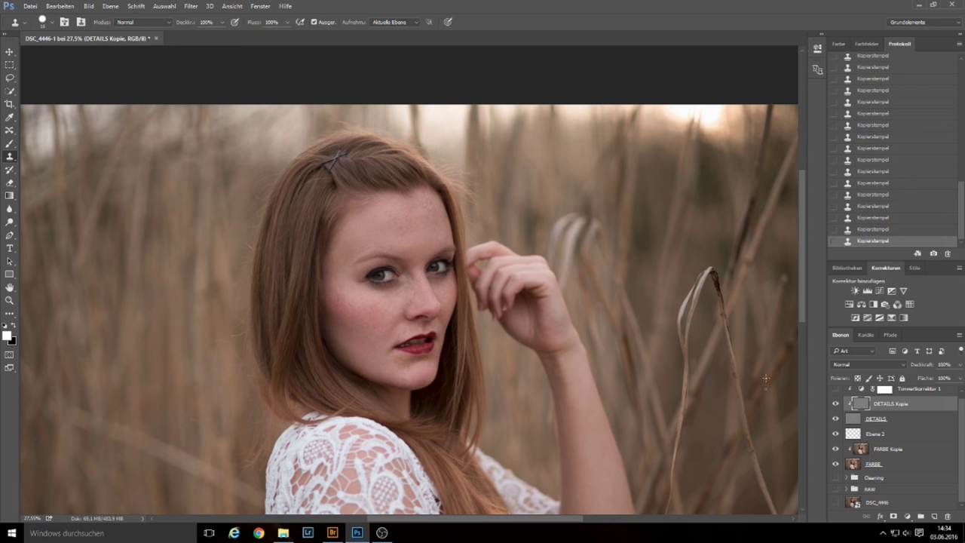
Make FARBE Kopie the active layer.
left_click(889, 451)
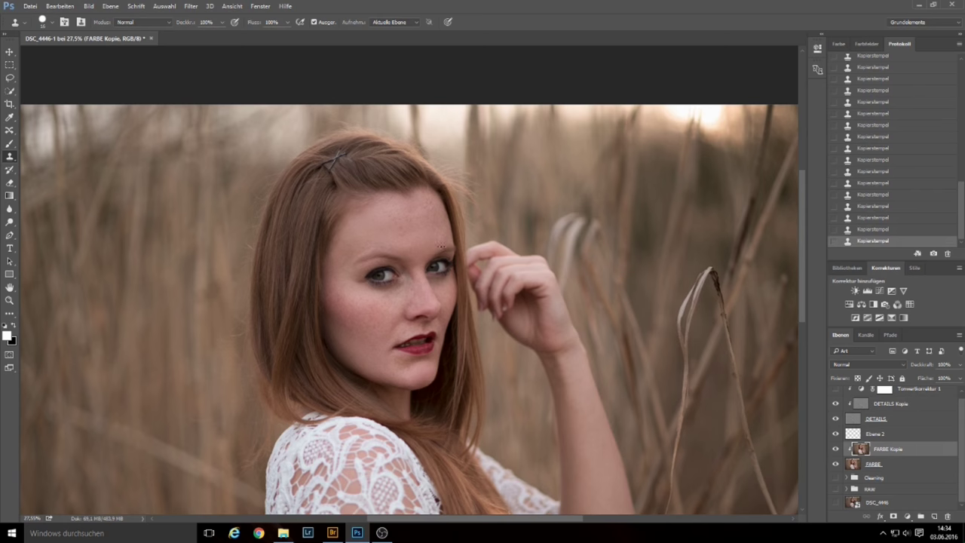
scroll(391, 302, "up", 3)
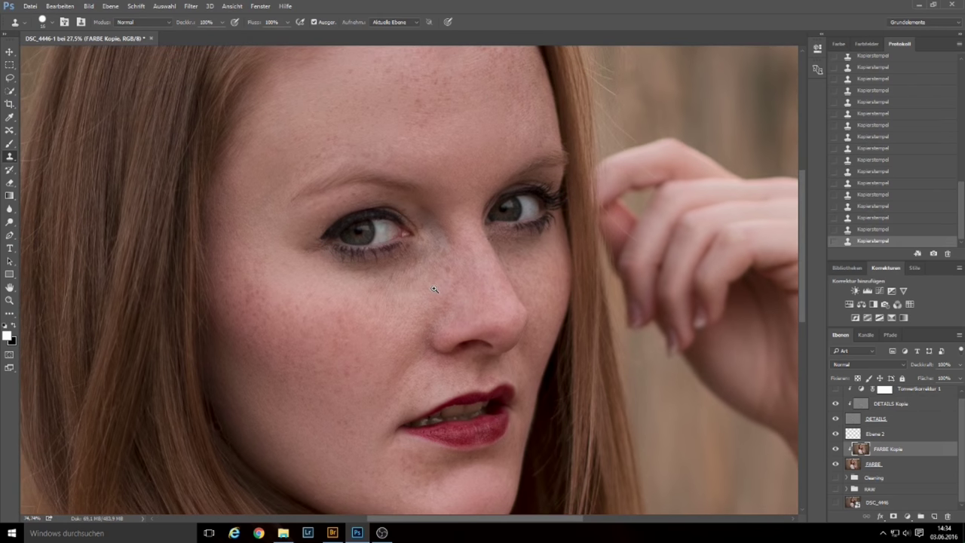
scroll(434, 289, "down", 1)
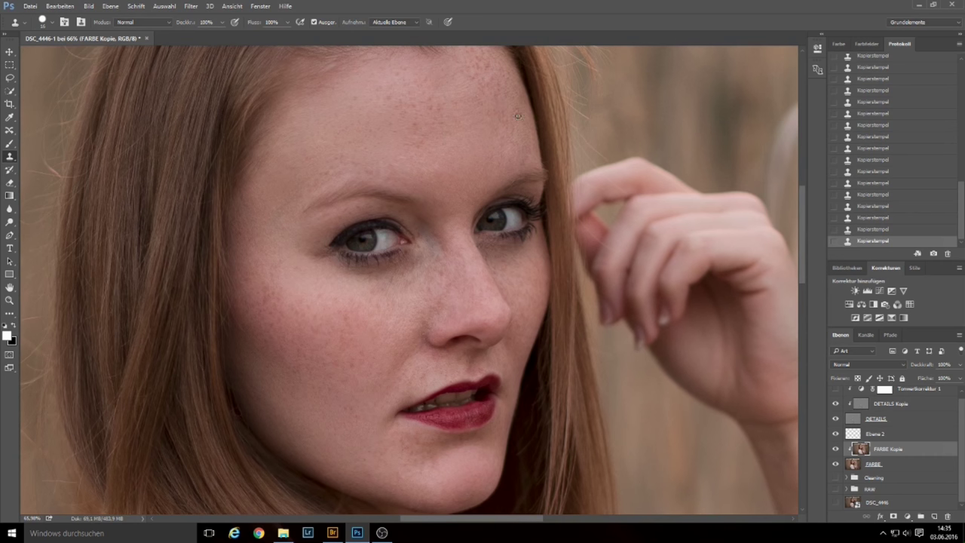
scroll(506, 118, "down", 3, "alt")
scroll(487, 117, "down", 2, "alt")
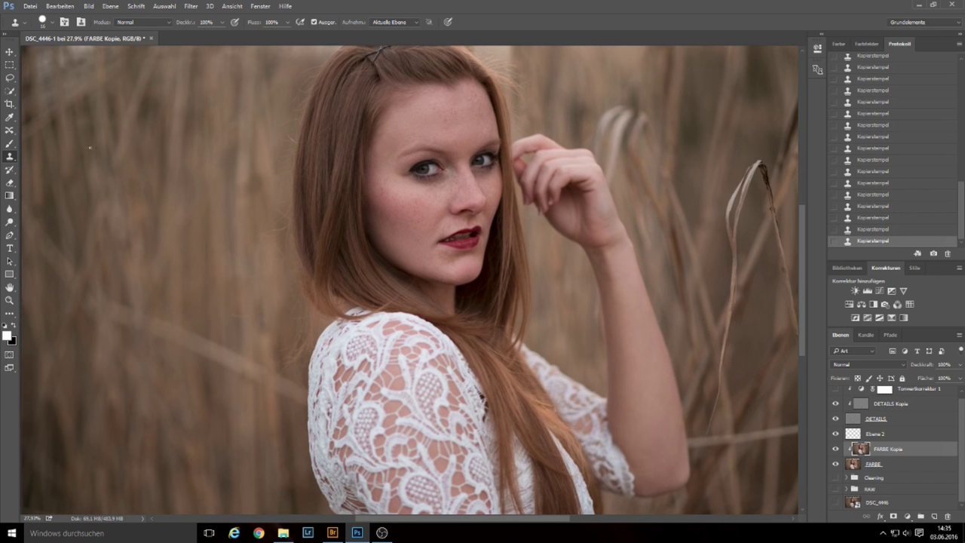
Switch to the Mixer Brush and enlarge it to fit the forehead.
left_click(11, 144)
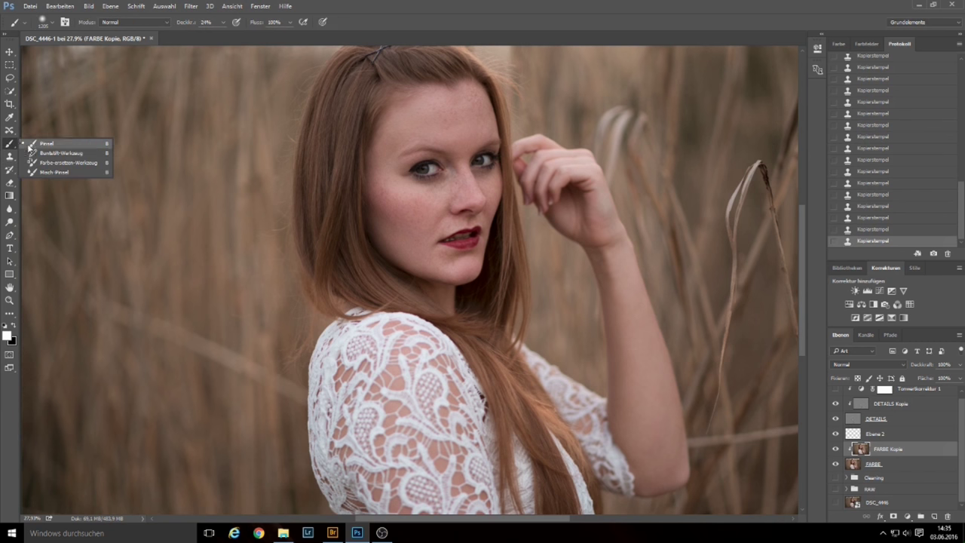
left_click(49, 173)
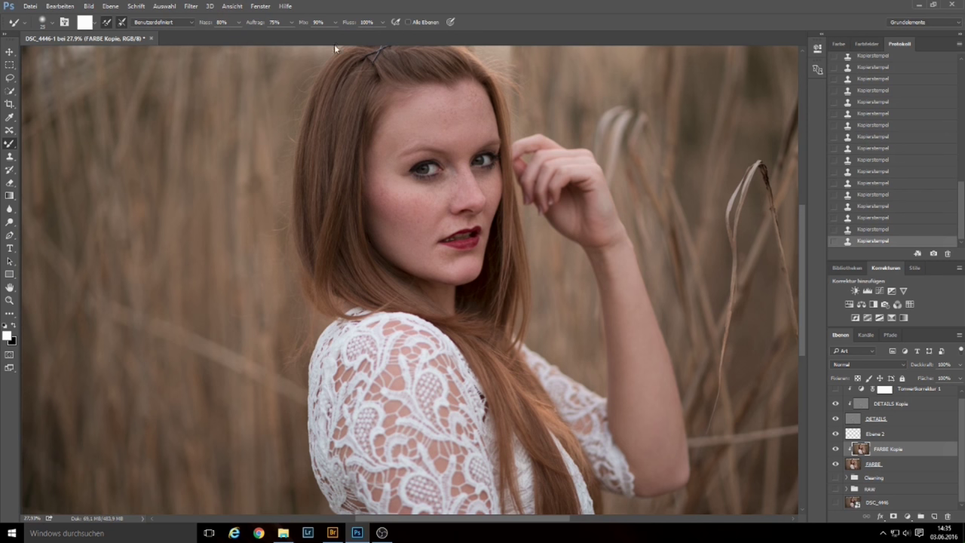
right_click(459, 184, "alt")
scroll(437, 126, "up", 5)
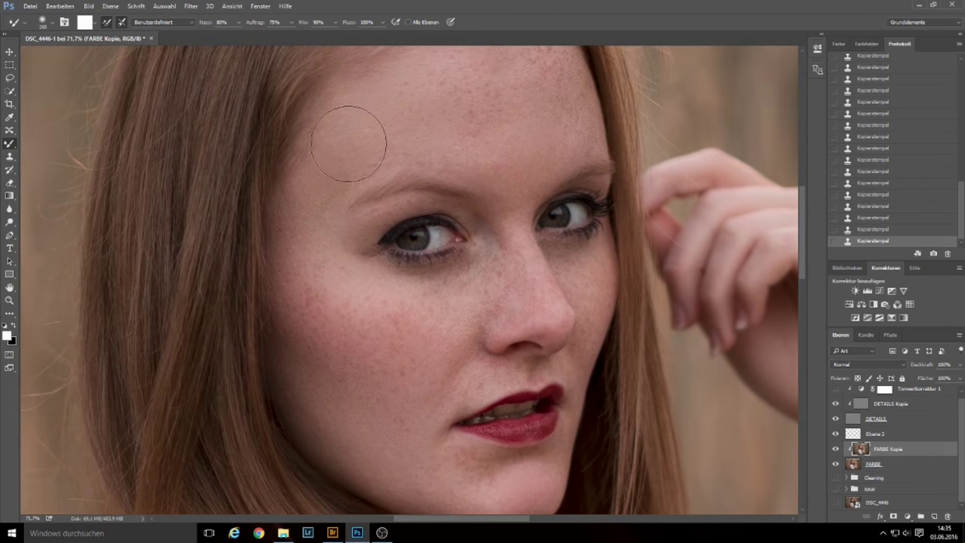
right_click(380, 145, "alt")
Smooth the forehead and under-eye skin, using a much smaller brush under the left eye.
left_click_drag(358, 147, 324, 196)
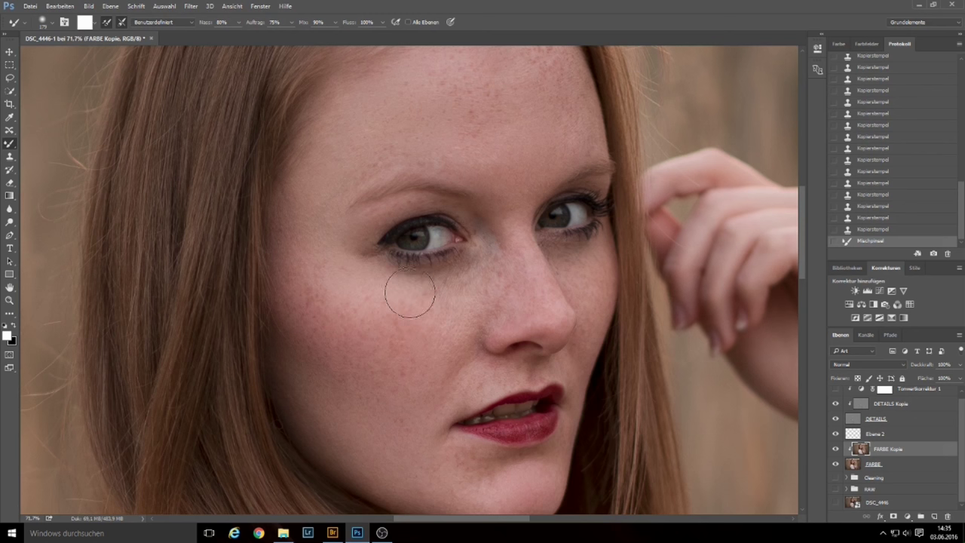
mouse_move(431, 291)
left_mouse_down()
mouse_move(475, 261)
mouse_move(425, 308)
left_mouse_up()
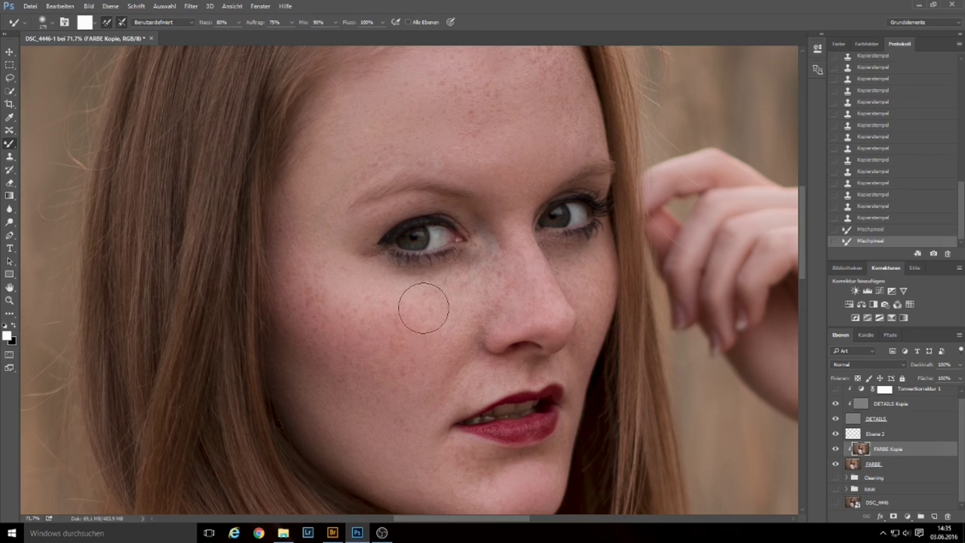
mouse_move(460, 270)
left_mouse_down()
mouse_move(445, 272)
mouse_move(496, 248)
left_mouse_up()
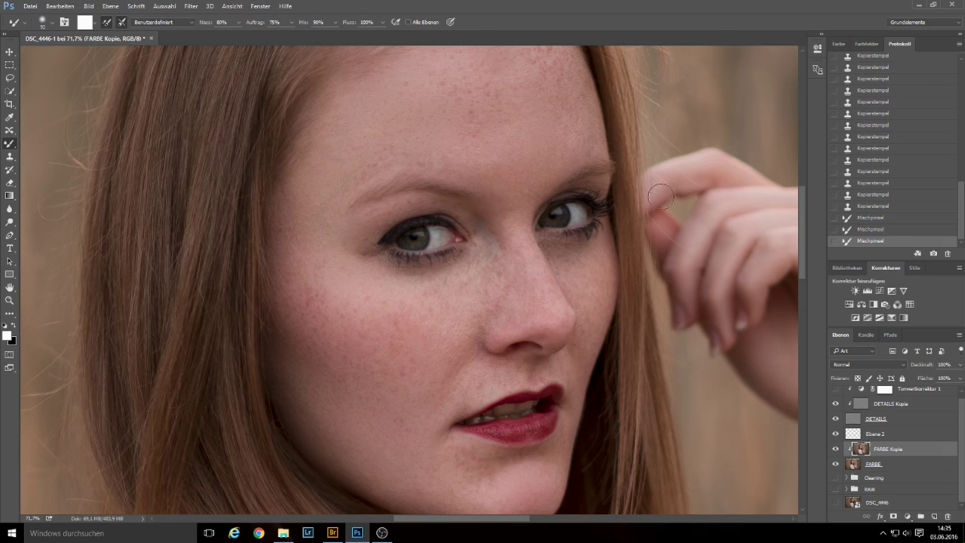
left_click_drag(405, 274, 419, 277)
left_click_drag(499, 324, 481, 245)
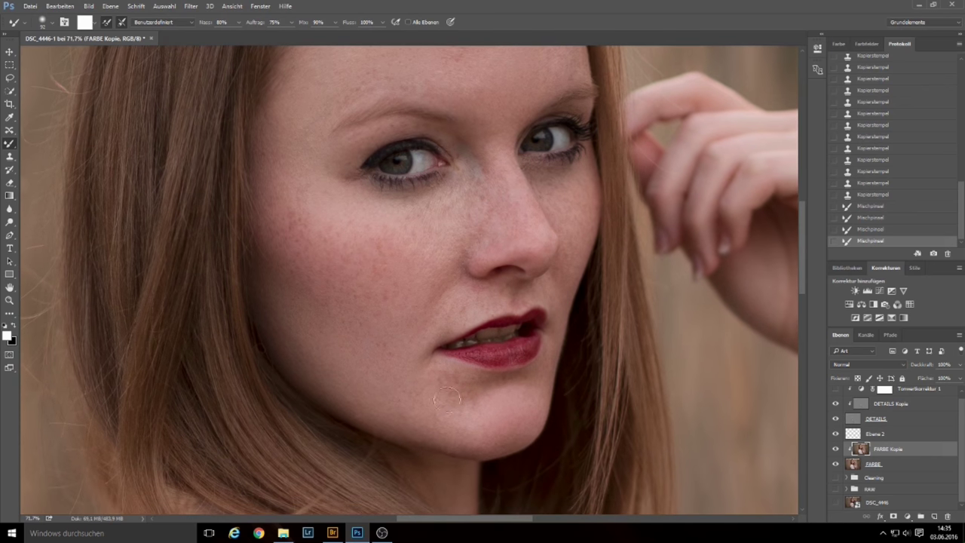
Blend the skin tone across the chin, including a small patch.
left_click_drag(463, 394, 531, 386)
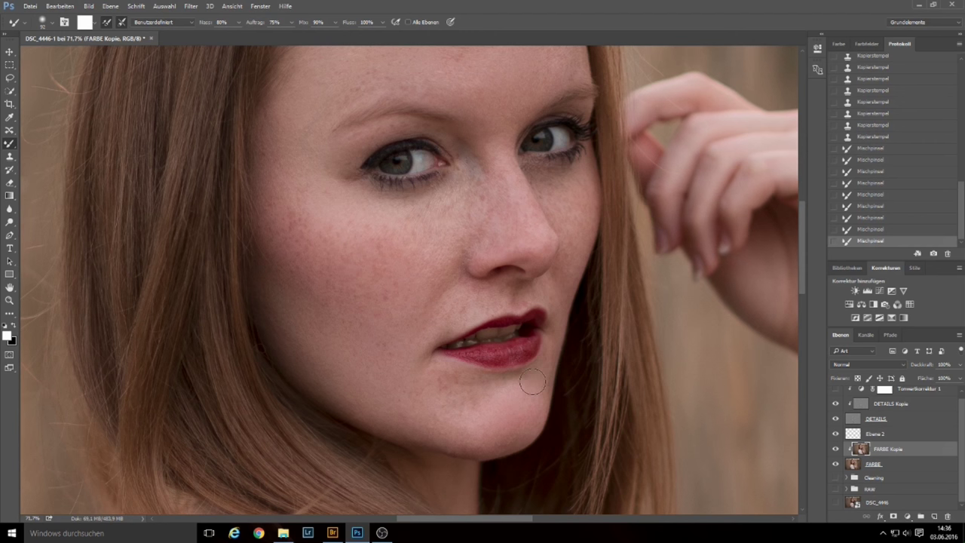
scroll(590, 221, "down", 5)
scroll(573, 223, "up", 1)
scroll(556, 223, "up", 2)
scroll(556, 223, "up", 2)
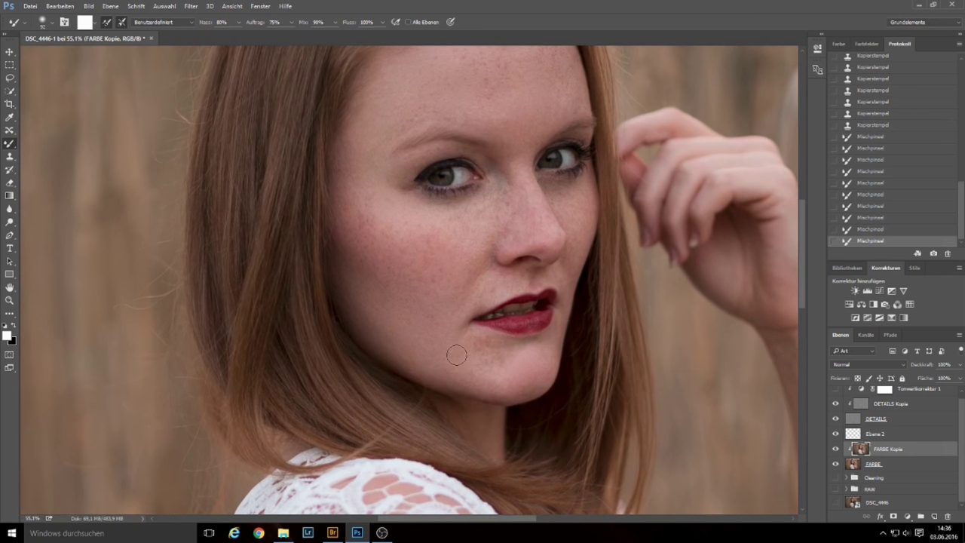
left_click_drag(488, 344, 477, 346)
Brighten under the left eye, then blend the forehead with a brush of about 160 px.
left_click_drag(573, 186, 550, 184)
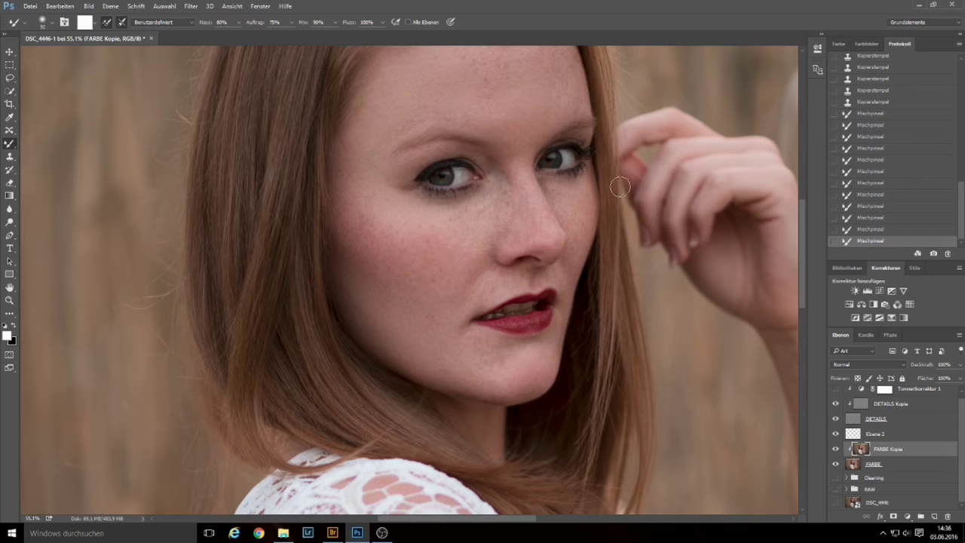
scroll(577, 183, "up", 5)
left_click_drag(586, 245, 487, 192)
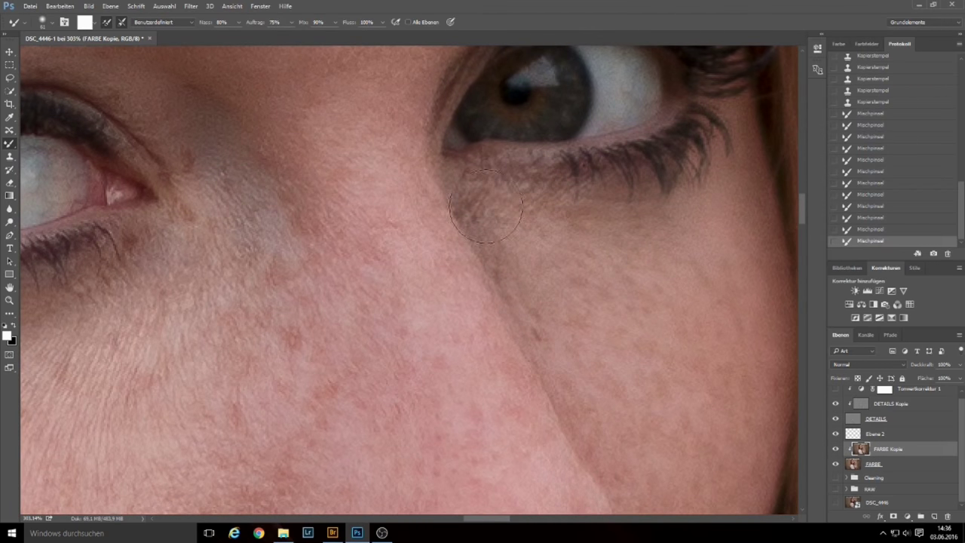
scroll(609, 281, "down", 5)
scroll(609, 280, "down", 3)
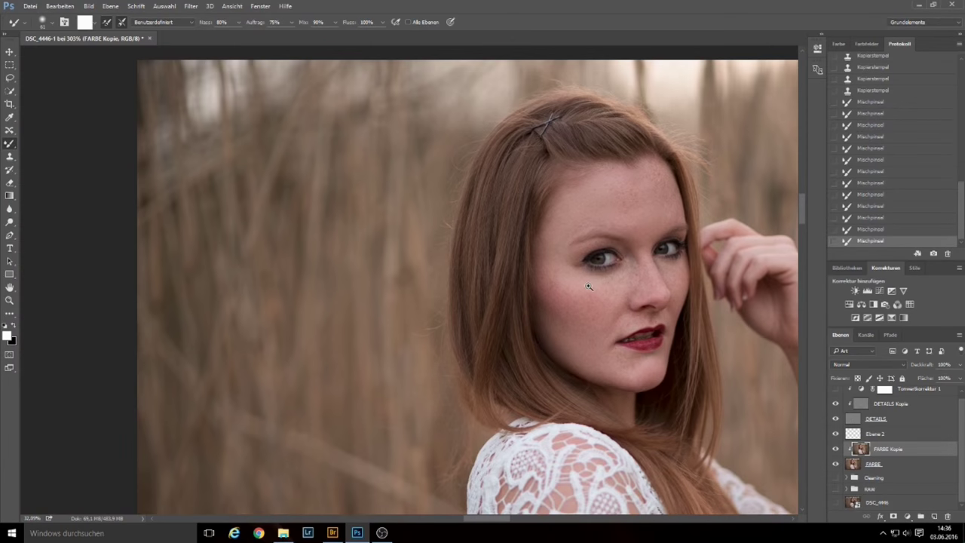
left_click_drag(649, 220, 593, 262)
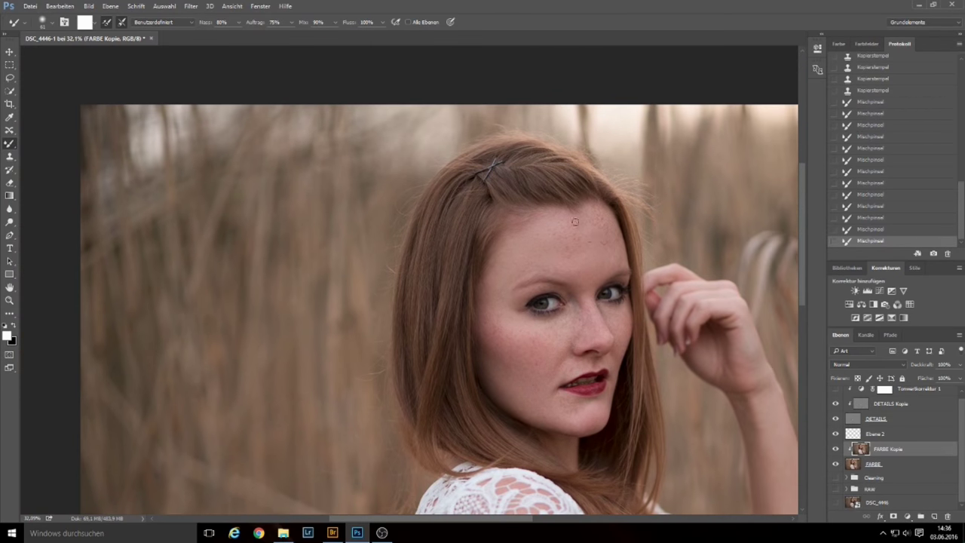
right_click(588, 239, "alt")
left_click_drag(566, 223, 585, 226)
scroll(560, 227, "up", 3)
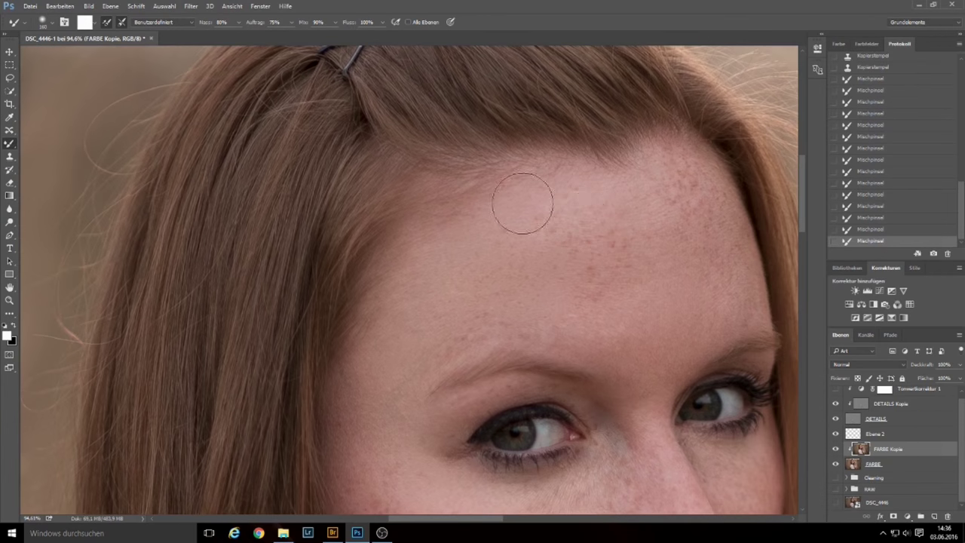
mouse_move(509, 224)
left_mouse_down()
mouse_move(478, 193)
mouse_move(549, 194)
mouse_move(498, 240)
mouse_move(430, 236)
mouse_move(478, 221)
mouse_move(437, 221)
mouse_move(392, 319)
mouse_move(410, 457)
left_mouse_up()
Step back four Mischpinsel states in History and repaint the forehead with a fresh stroke.
scroll(633, 278, "down", 5)
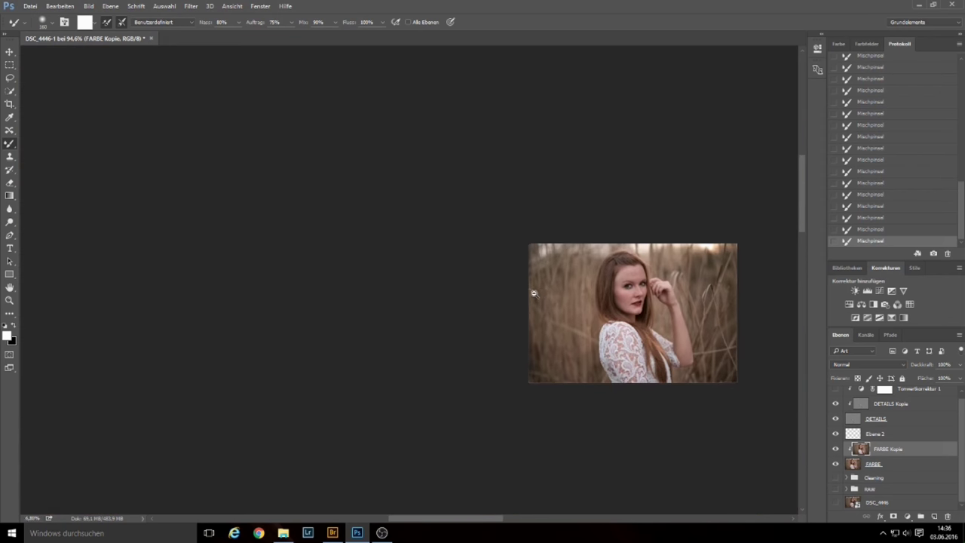
scroll(632, 273, "up", 4)
scroll(622, 268, "up", 1)
left_click(872, 229)
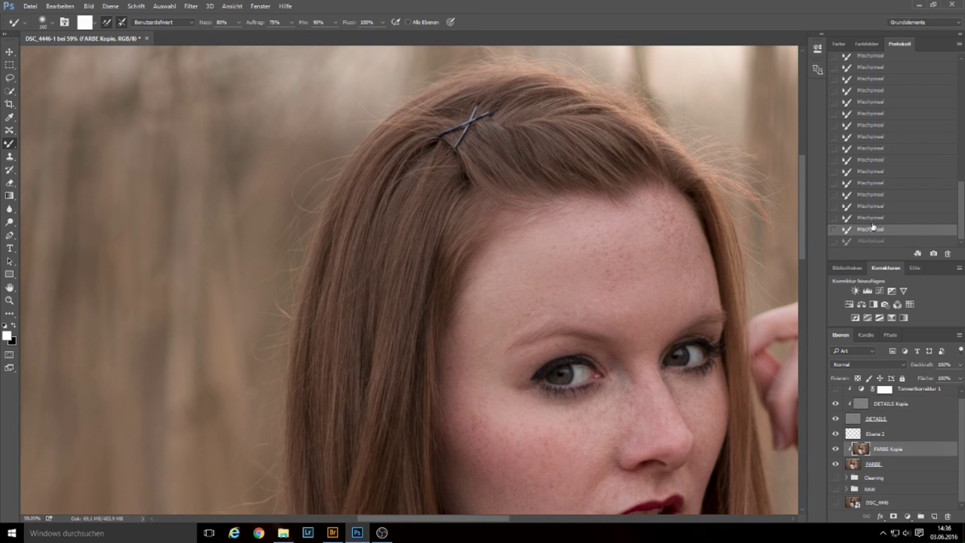
left_click(871, 218)
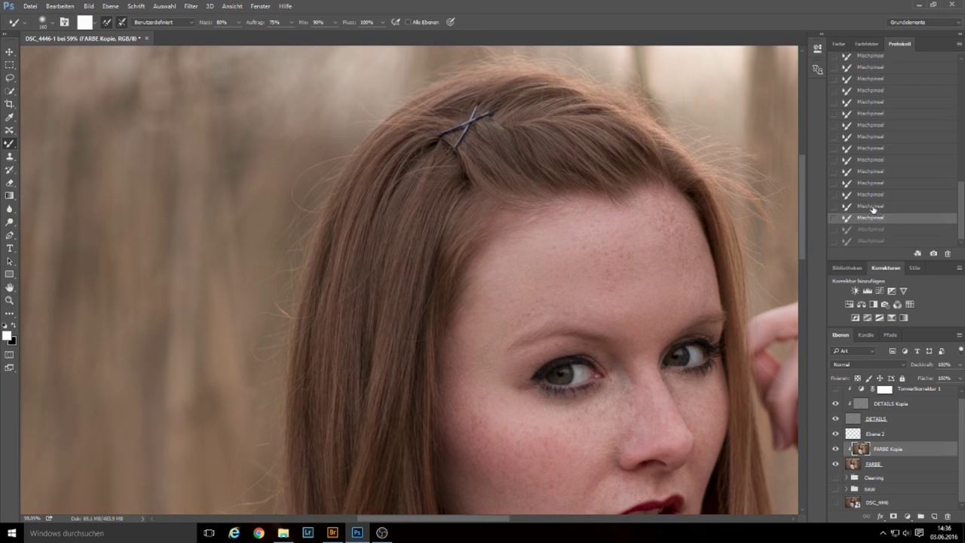
left_click(872, 206)
left_click(872, 196)
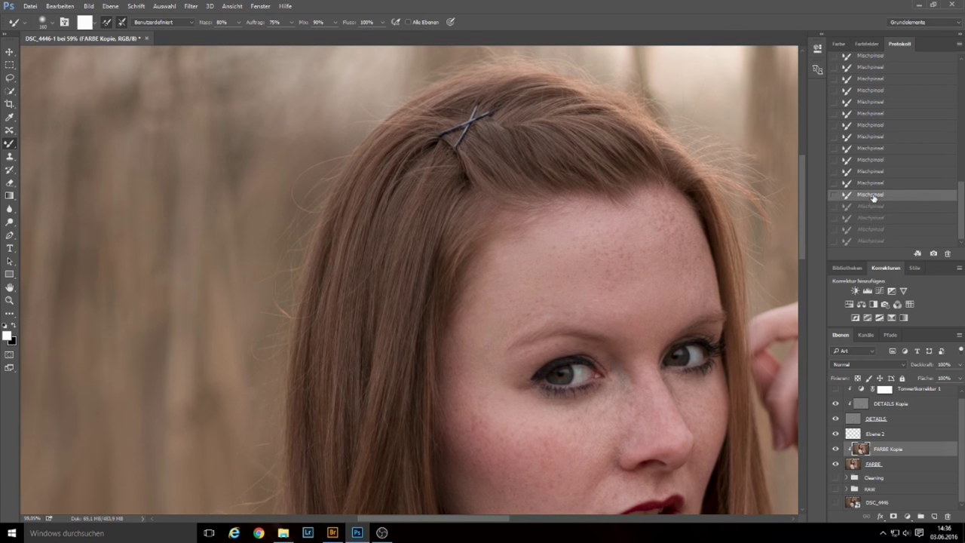
left_click(529, 276)
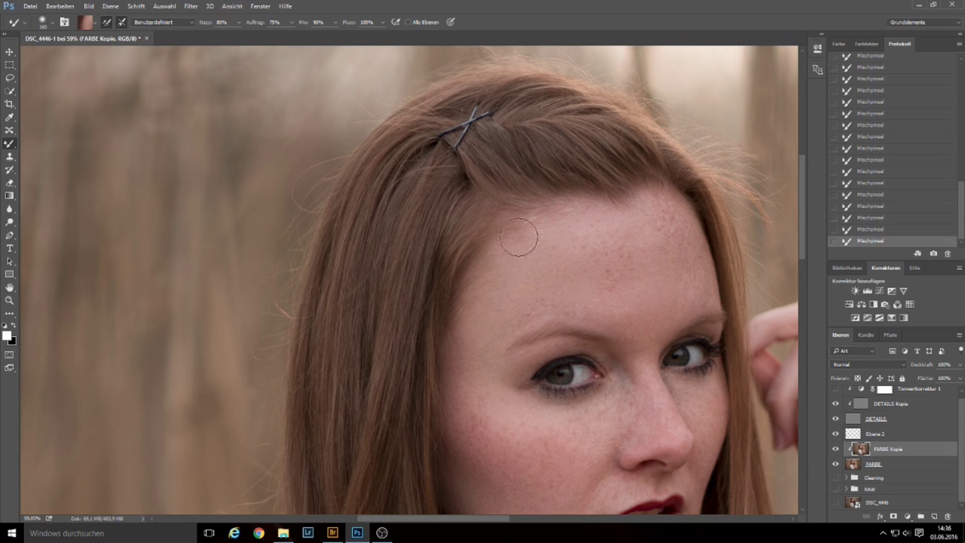
Load a lighter, pinker skin tone and blend it across the chin below the lower lip.
scroll(661, 286, "down", 3)
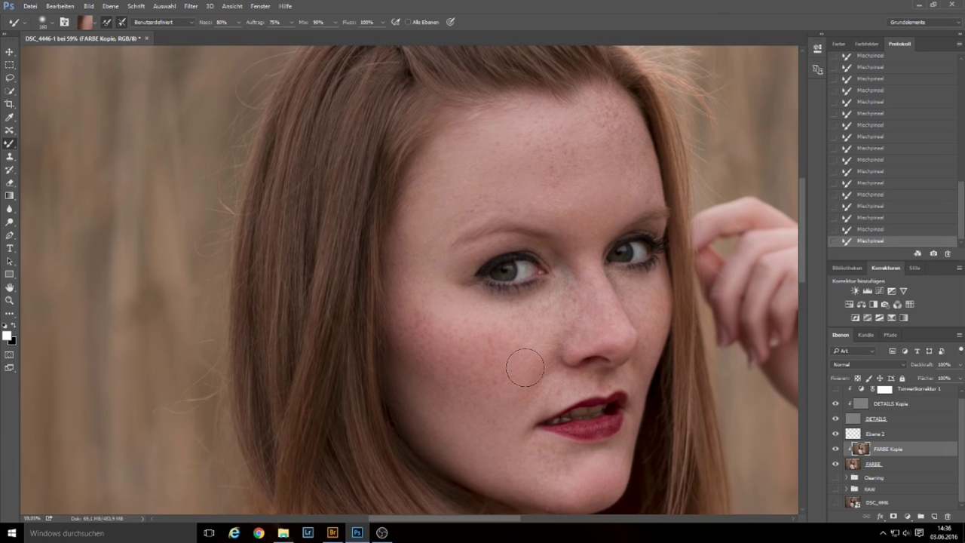
left_click(472, 314, "alt")
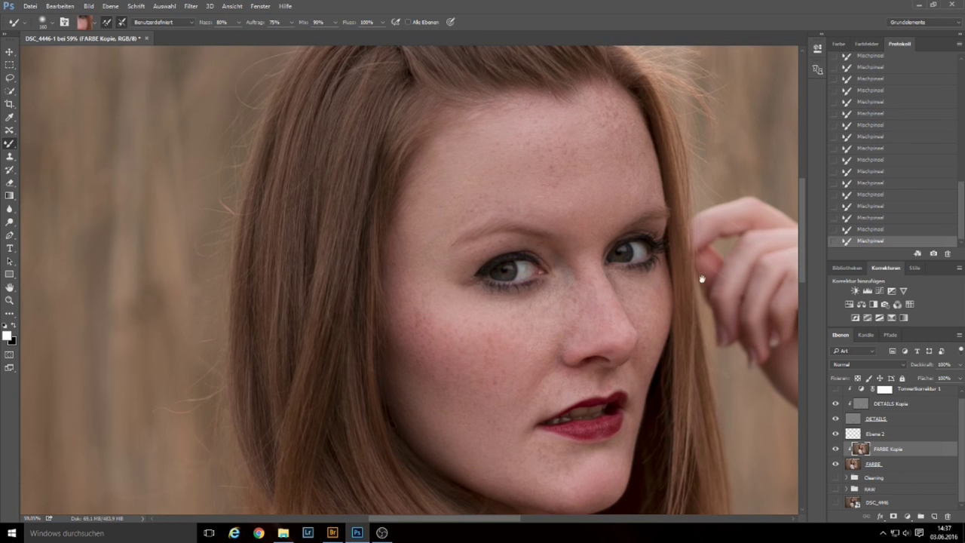
scroll(716, 273, "up", 5)
scroll(734, 269, "down", 5)
scroll(685, 282, "down", 3)
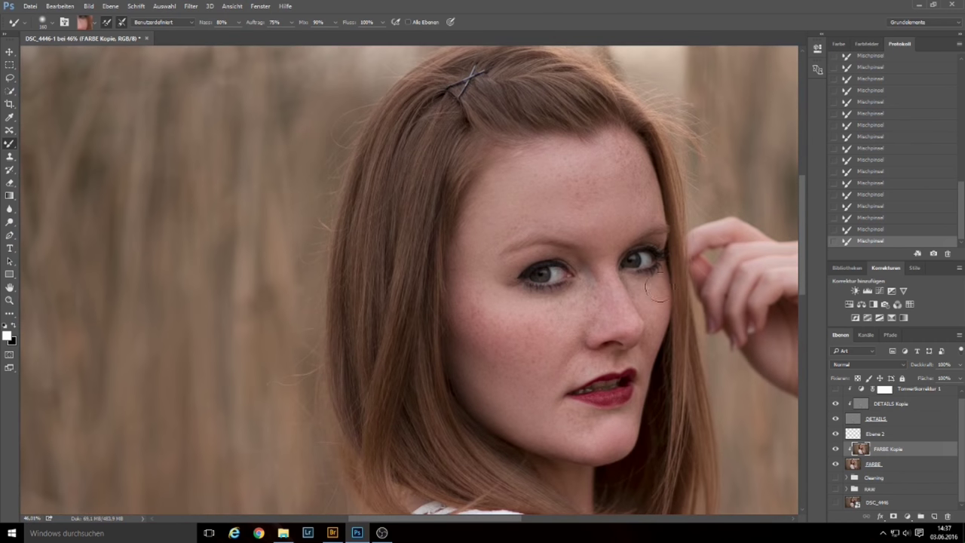
scroll(596, 263, "up", 2)
scroll(508, 168, "up", 2)
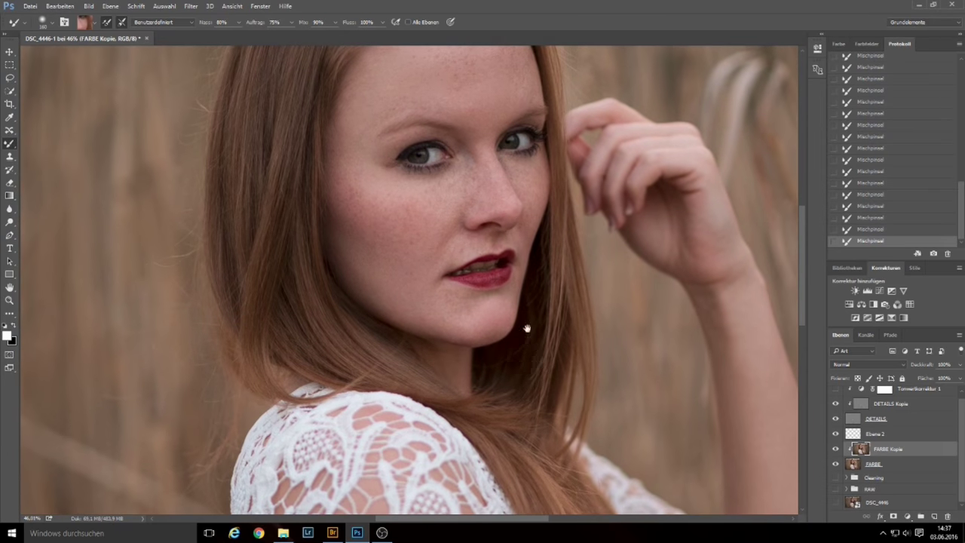
scroll(525, 327, "up", 3)
mouse_move(343, 315)
left_mouse_down()
mouse_move(463, 300)
mouse_move(332, 271)
left_mouse_up()
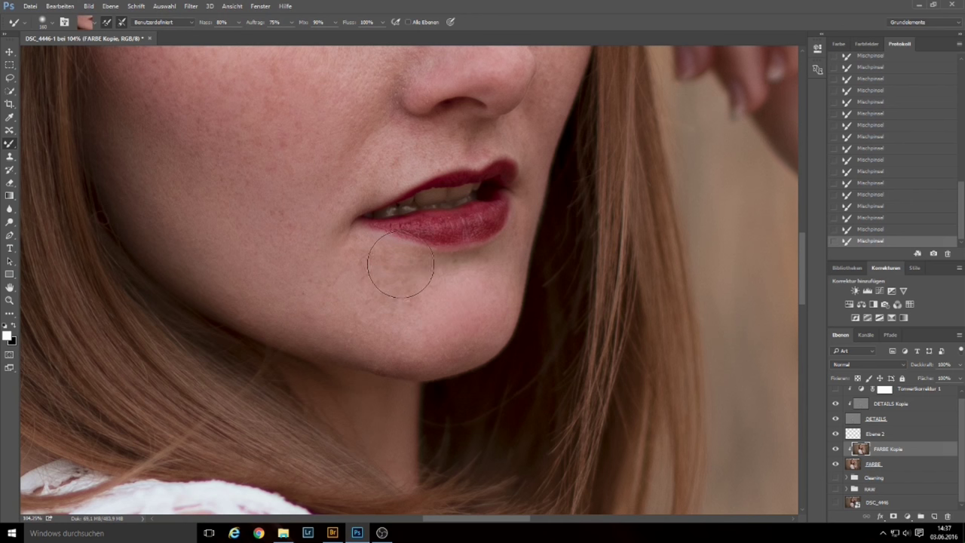
left_click_drag(404, 138, 481, 215)
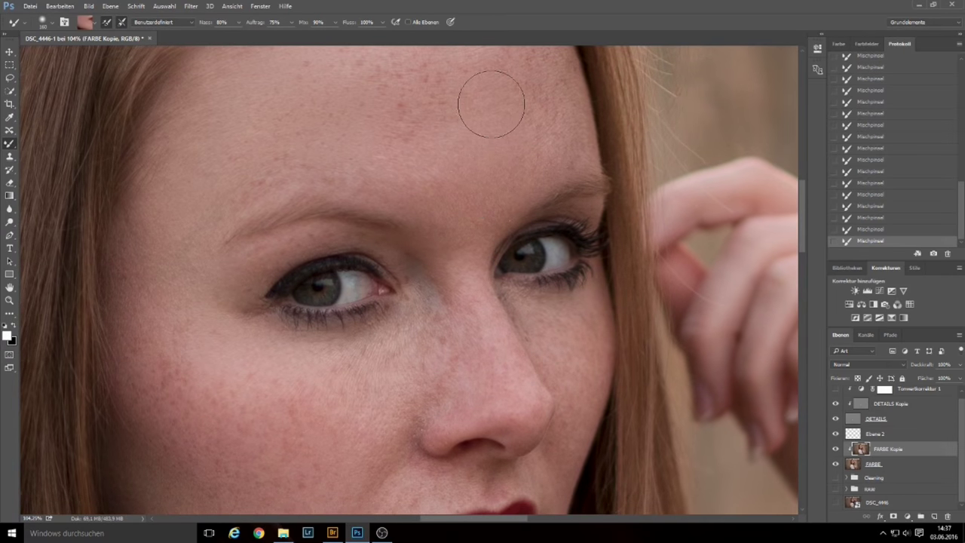
left_click_drag(454, 137, 457, 197)
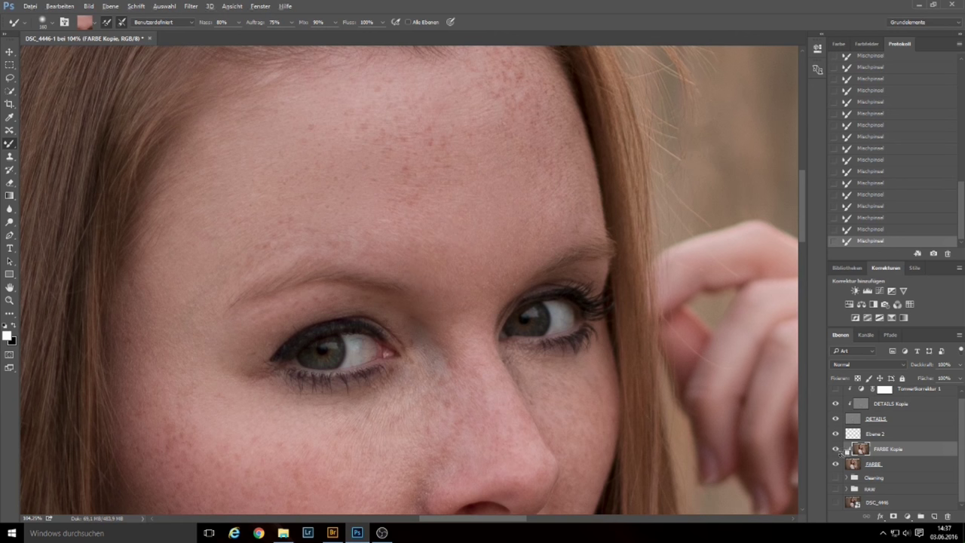
Solo FARBE Kopie and sample a forehead skin tone into the Mixer Brush.
left_click(836, 449, "alt")
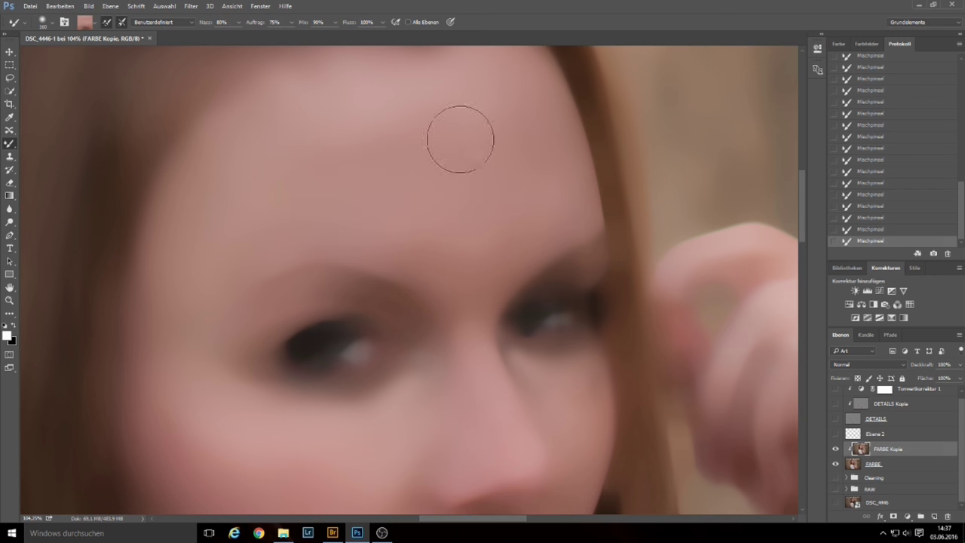
left_click(437, 98, "alt")
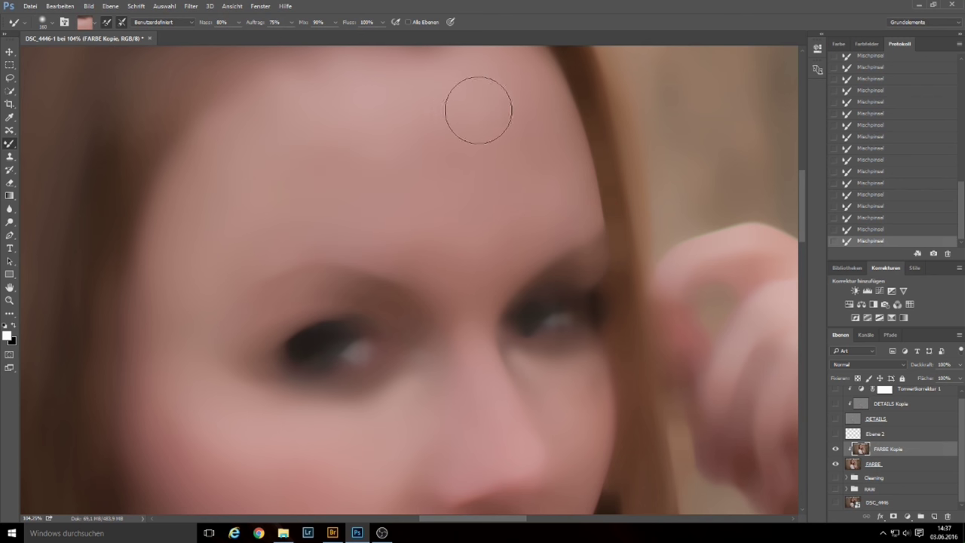
left_click(307, 124, "alt")
Make DETAILS, DETAILS Kopie and Ebene 2 visible again.
left_click(836, 450, "alt")
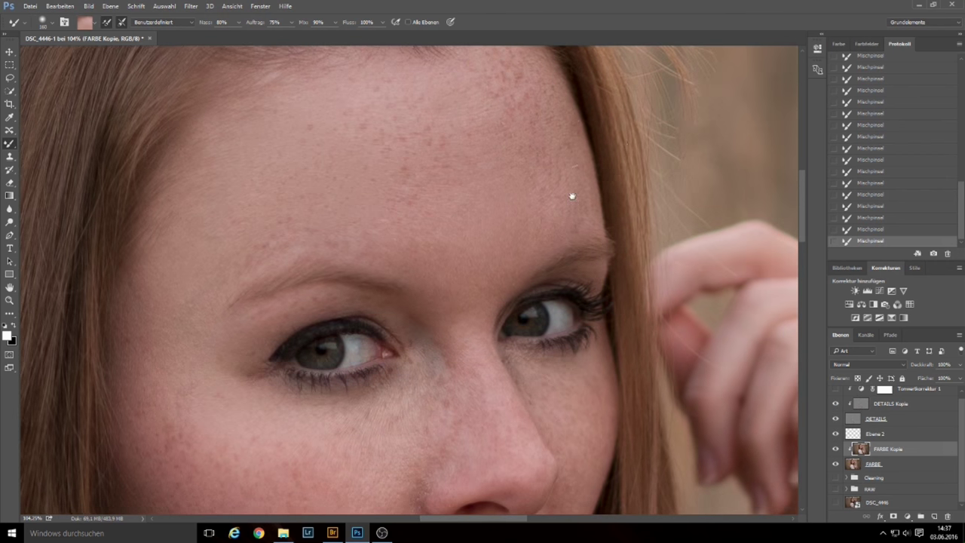
left_click_drag(587, 341, 414, 175)
scroll(570, 189, "down", 5)
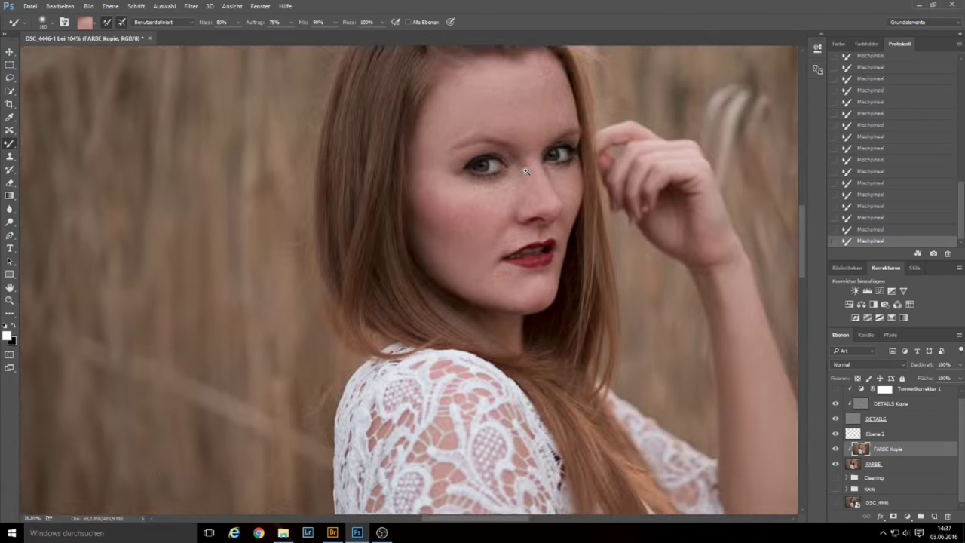
scroll(553, 170, "up", 3)
scroll(553, 170, "up", 3)
scroll(558, 181, "down", 2)
scroll(562, 185, "down", 1)
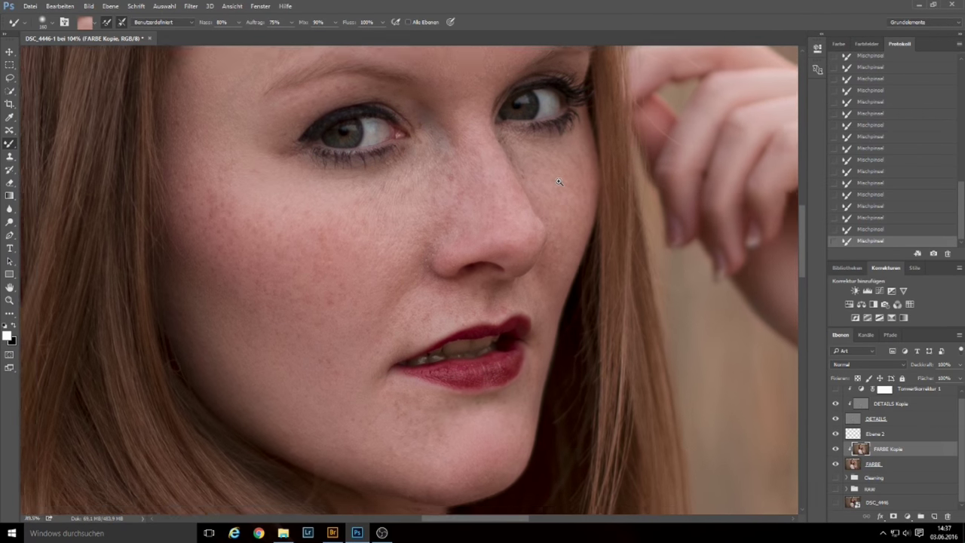
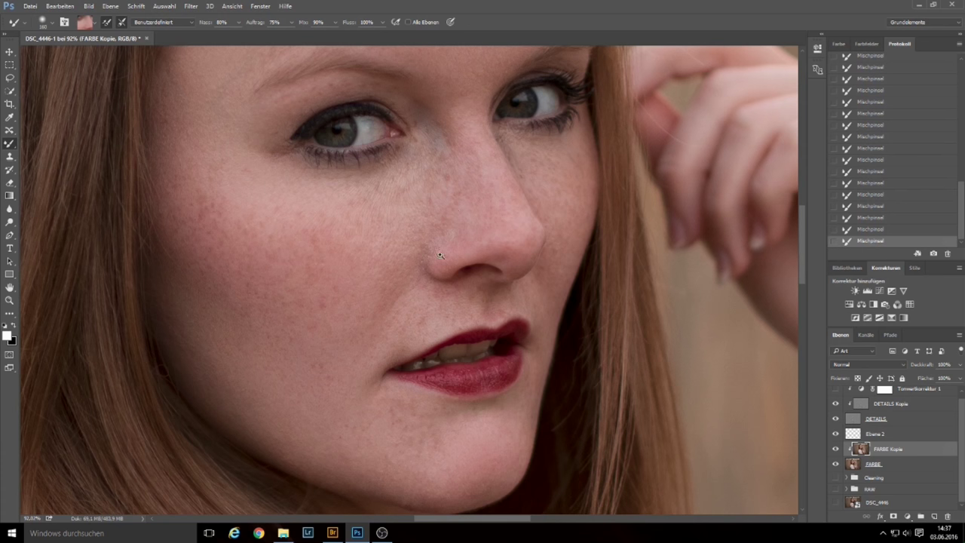
Make the Mixer Brush smaller and softer, sample skin colour, and blend the blotches under the lower lip.
scroll(440, 255, "up", 5)
scroll(440, 257, "down", 2)
scroll(440, 257, "down", 3)
scroll(440, 260, "up", 1)
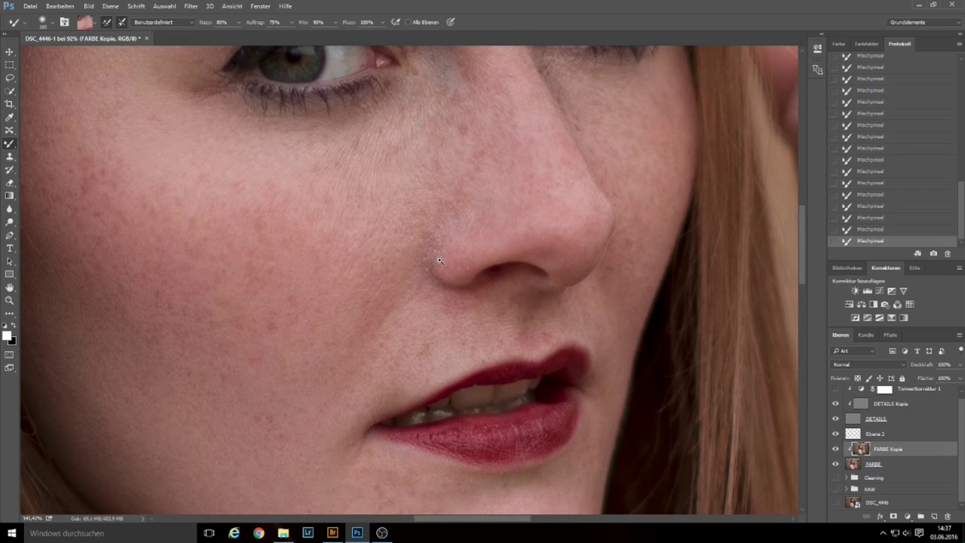
scroll(440, 260, "down", 1)
scroll(440, 261, "down", 3)
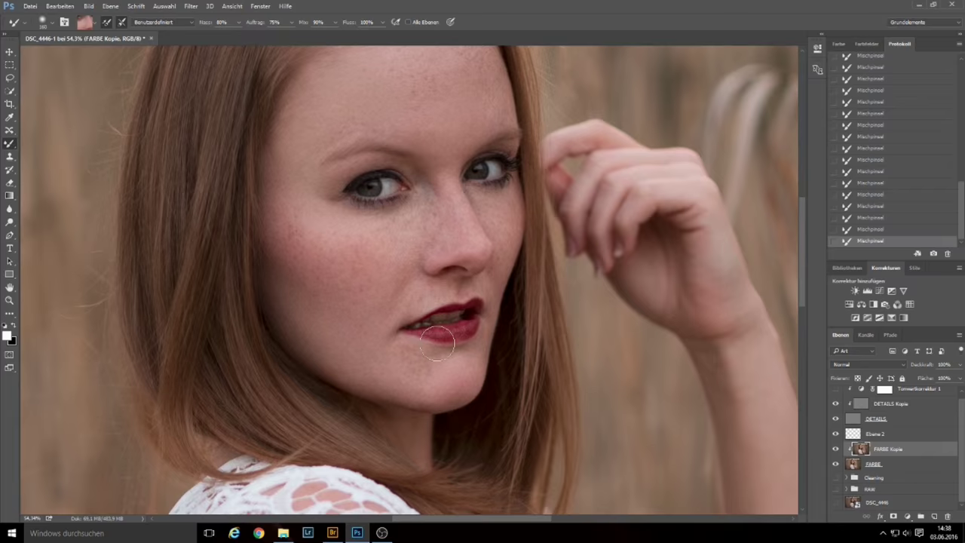
scroll(437, 343, "up", 2)
scroll(441, 341, "up", 3)
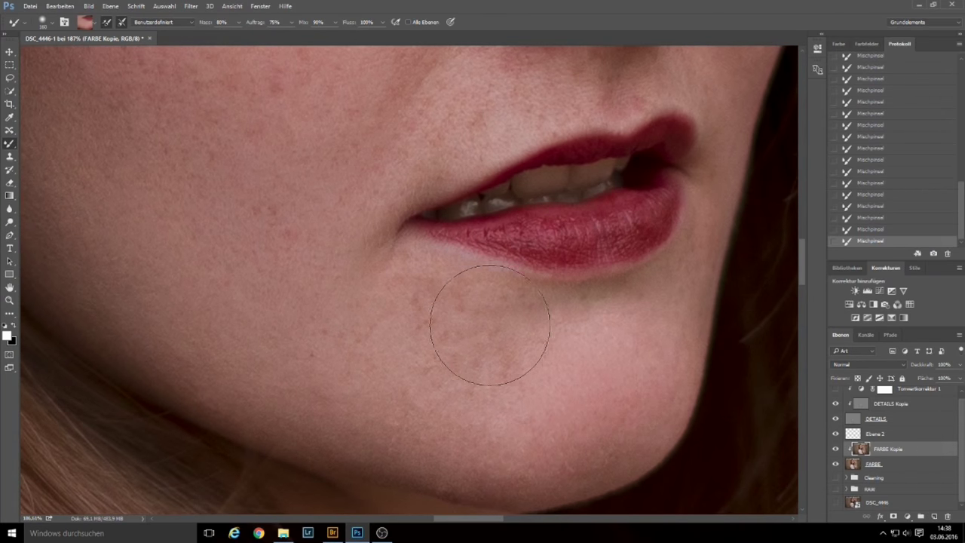
left_click_drag(534, 324, 489, 328)
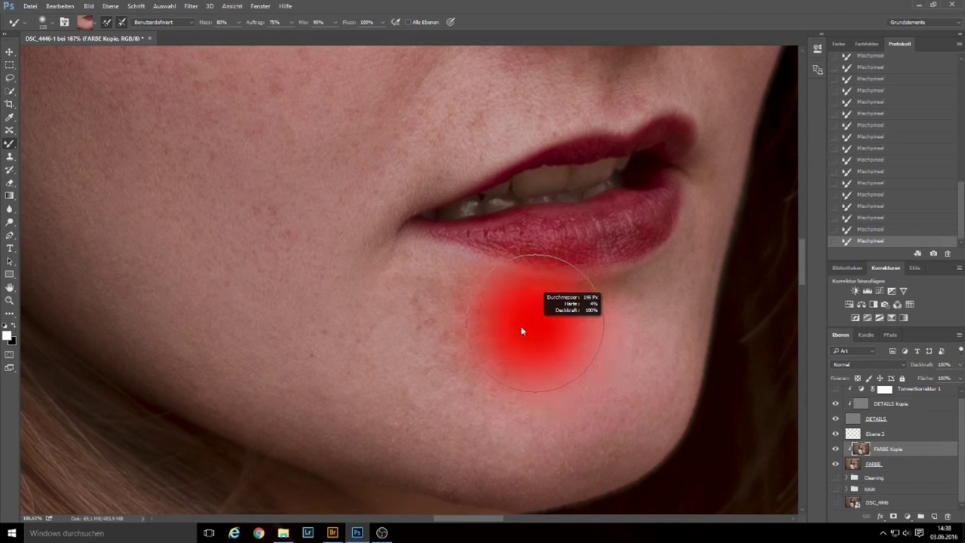
left_click(468, 335, "alt")
left_click_drag(664, 300, 568, 299)
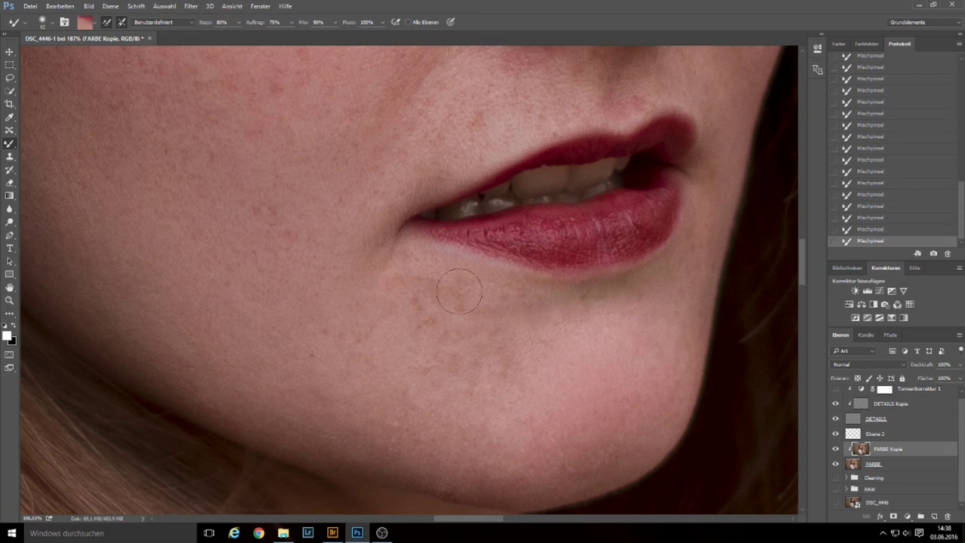
Recentre the view on the chin and shrink the mixer brush for the eye area.
left_click_drag(315, 276, 386, 223)
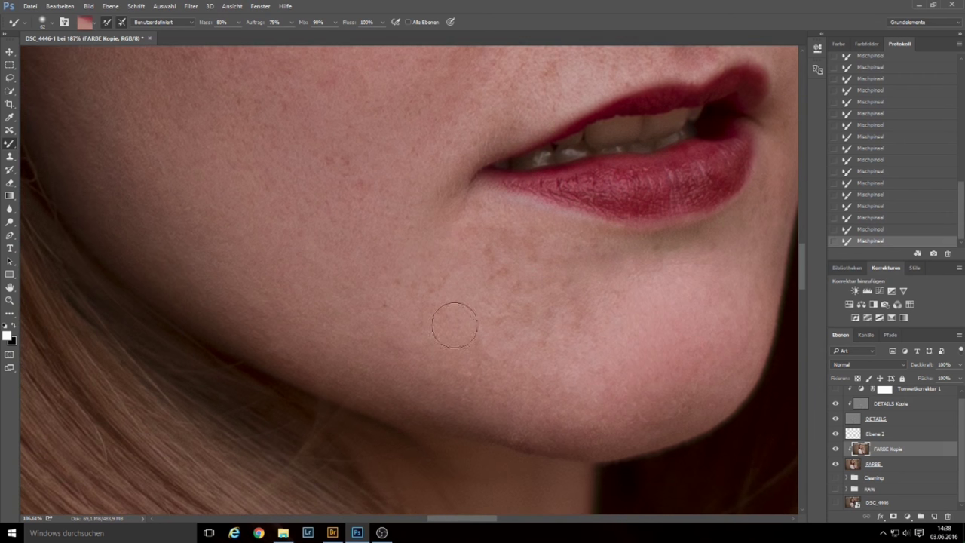
mouse_move(647, 265)
left_mouse_down()
mouse_move(588, 284)
mouse_move(641, 284)
mouse_move(541, 304)
mouse_move(557, 304)
left_mouse_up()
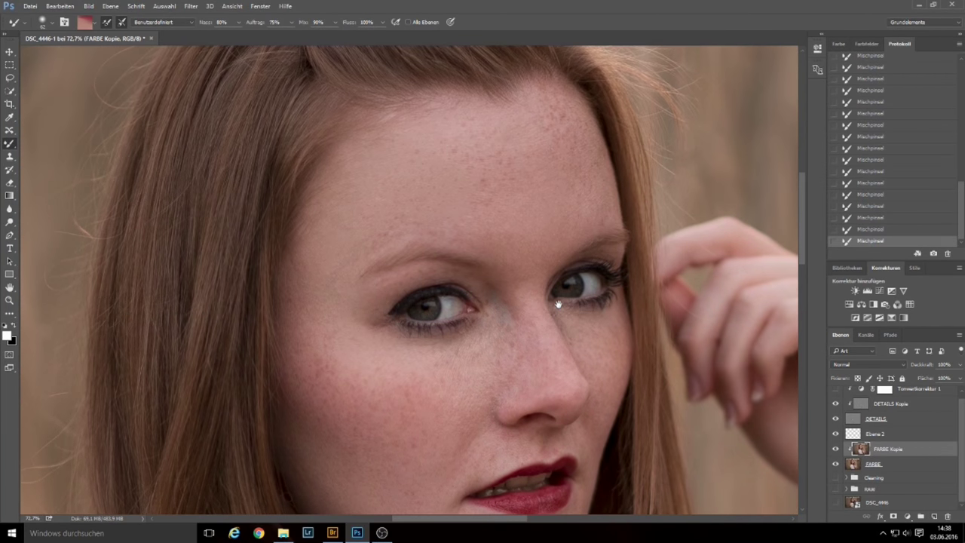
scroll(558, 303, "up", 1)
scroll(457, 307, "up", 5)
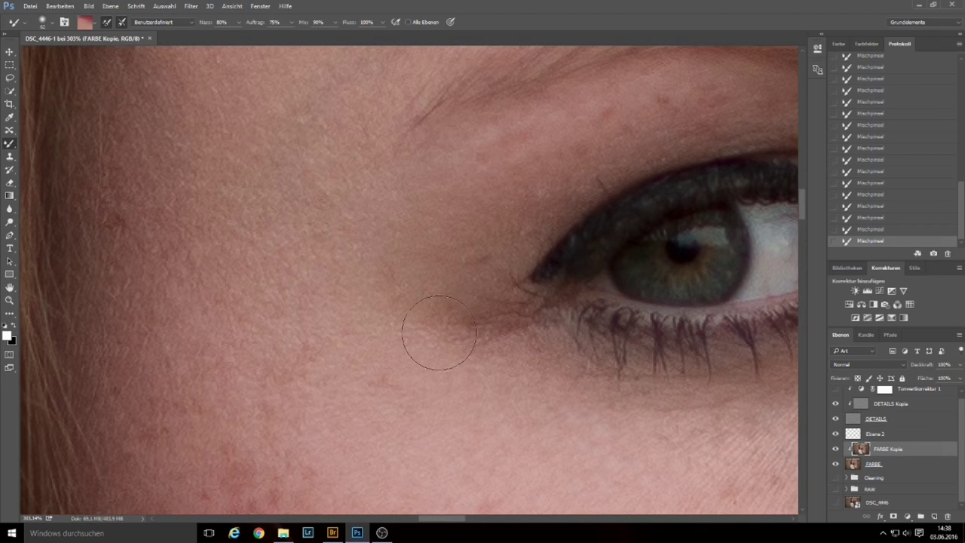
right_click(469, 292)
key("Escape")
scroll(962, 436, "up", 1)
Make DETAILS Kopie the working layer with the Clone Stamp, framing the eyes, nose and hand.
left_click(908, 410)
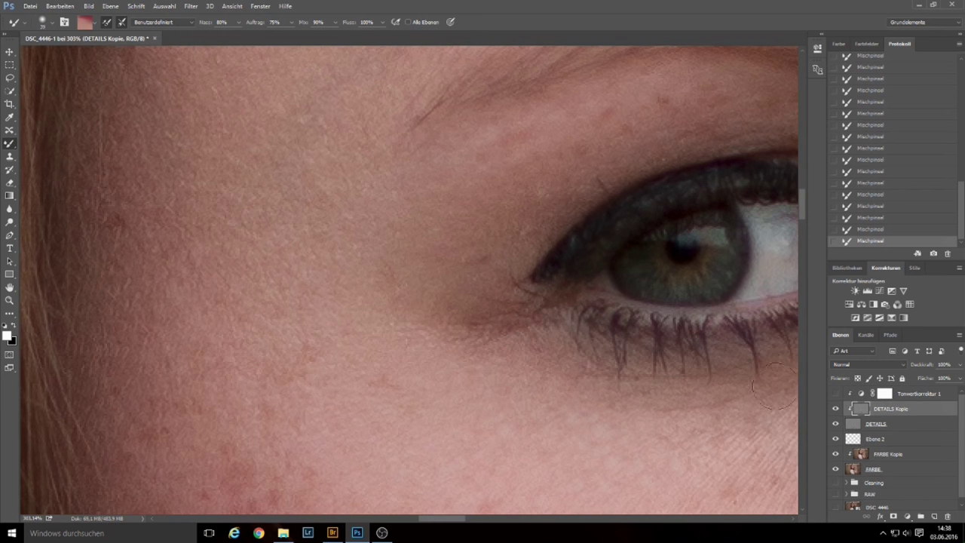
left_click(9, 156)
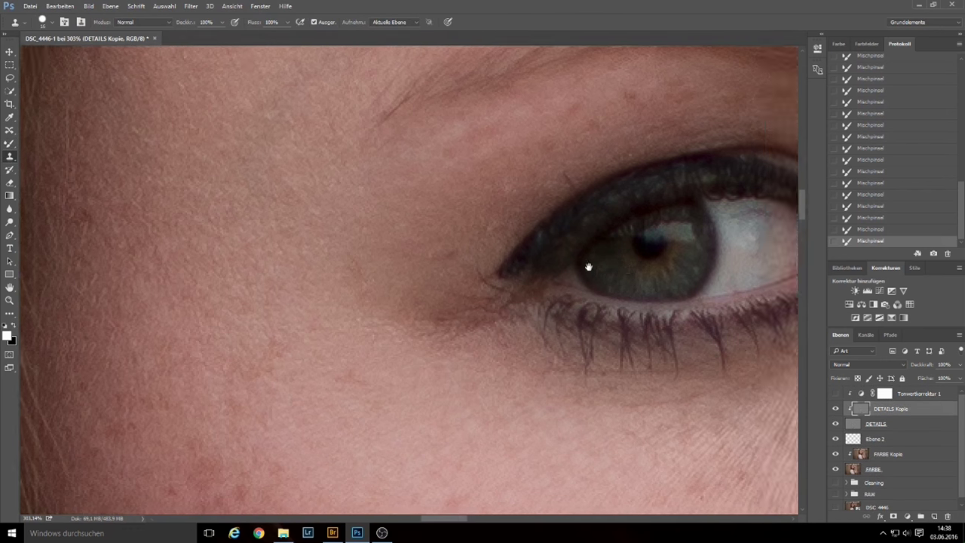
left_click_drag(588, 263, 453, 316)
left_click_drag(419, 280, 381, 317)
mouse_move(416, 249)
left_mouse_down()
mouse_move(372, 384)
mouse_move(365, 322)
mouse_move(445, 349)
left_mouse_up()
scroll(446, 349, "up", 5)
mouse_move(562, 469)
left_mouse_down()
mouse_move(449, 291)
mouse_move(422, 275)
left_mouse_up()
scroll(455, 286, "up", 5)
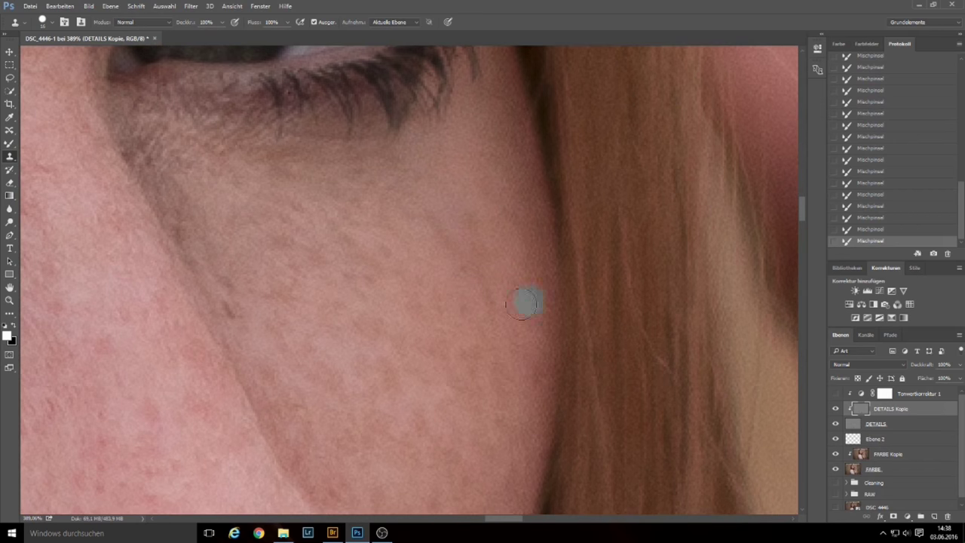
Sample clean skin texture and clone it over the blemishes on the cheek.
left_click(426, 286, "alt")
left_click(495, 319)
left_click(477, 312)
left_click(464, 308)
left_click(479, 320)
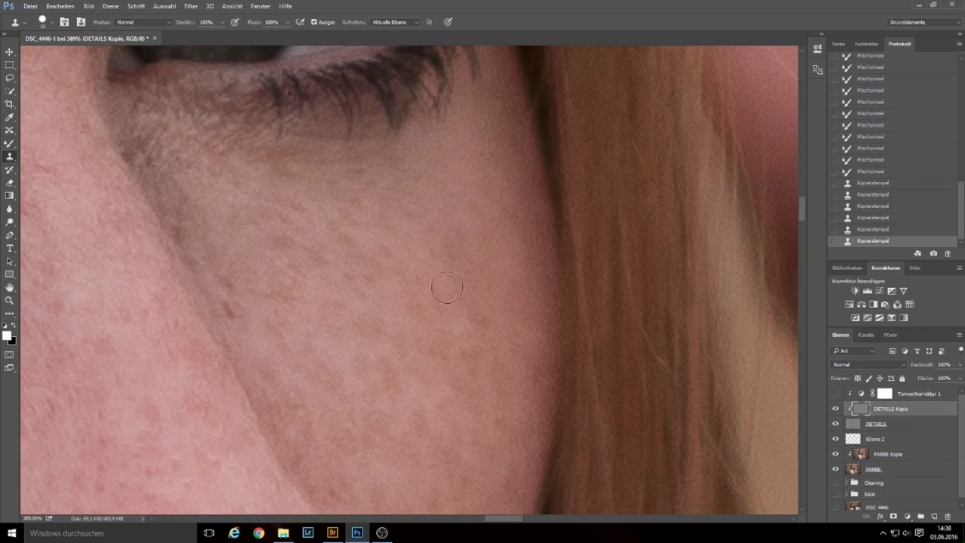
left_click(458, 325)
left_click(432, 229)
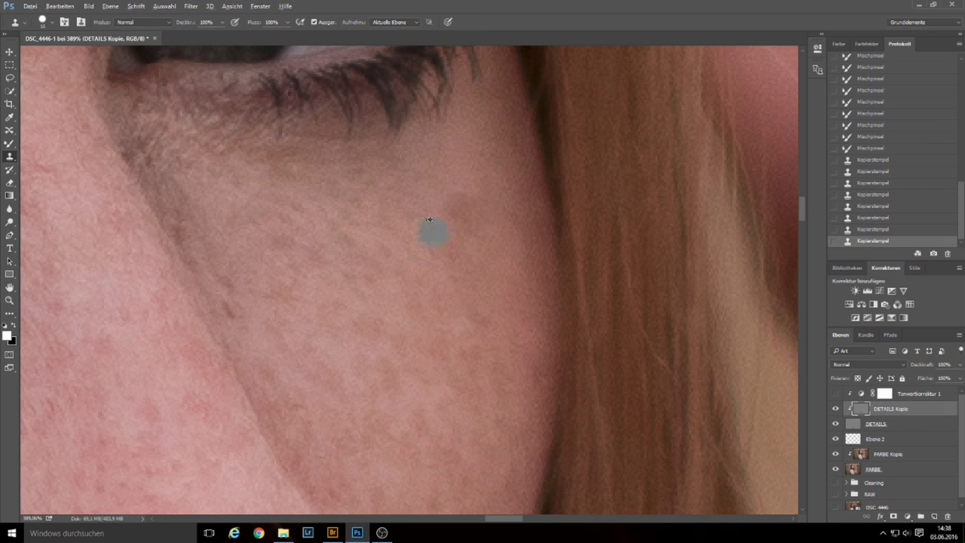
left_click(448, 243)
Clone over uneven texture and dark spots just below the eye, then fit the image.
mouse_move(508, 172)
left_mouse_down()
mouse_move(559, 194)
mouse_move(478, 226)
left_mouse_up()
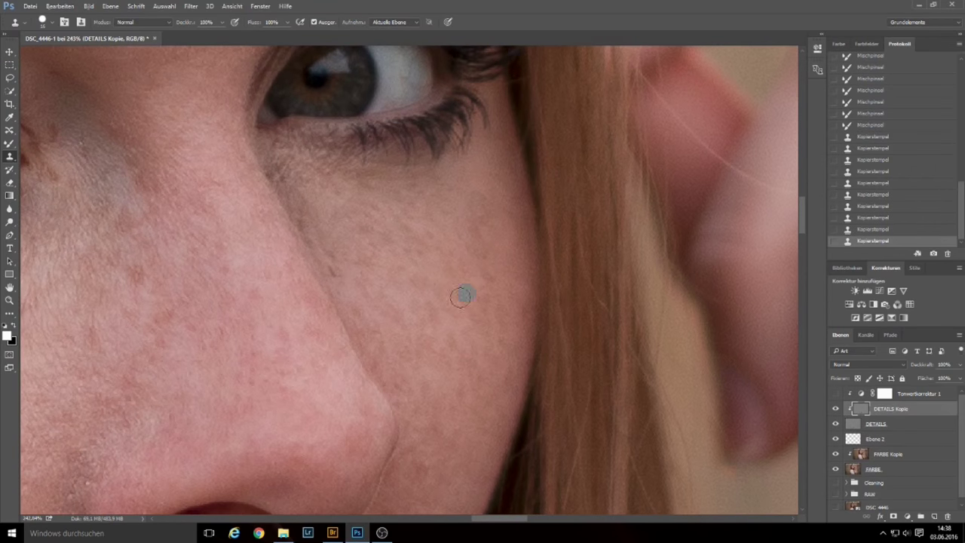
left_click(531, 254)
left_click(475, 183)
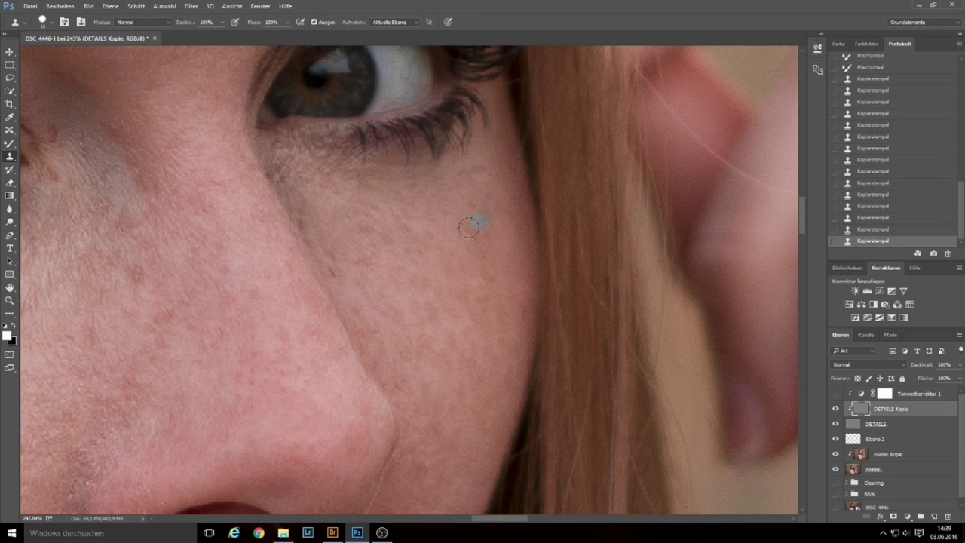
left_click(483, 196)
right_click(480, 195, "alt")
left_click(519, 193)
left_click(480, 159, "alt")
key("ctrl+0")
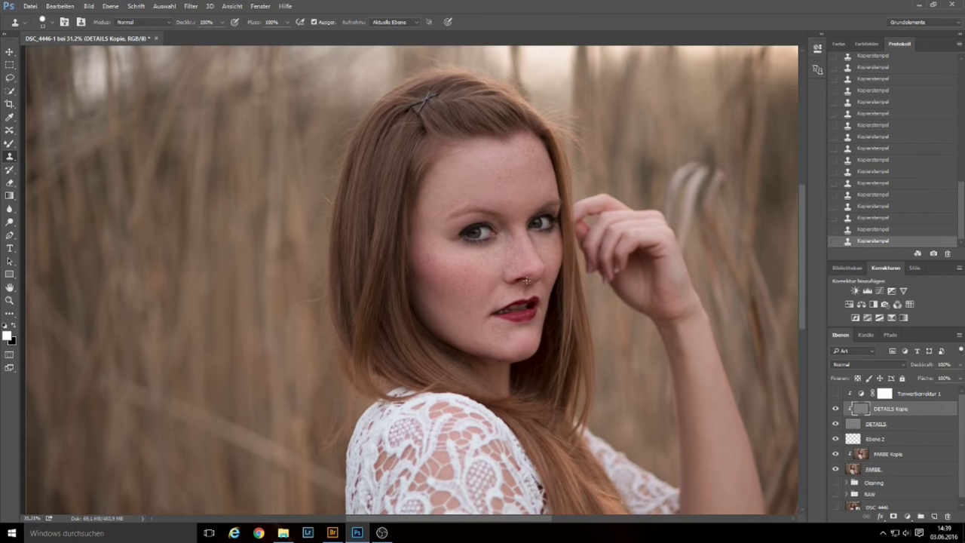
Clone clean skin over the two dark spots at the lip corner, then make the brush small and hard-edged.
scroll(508, 334, "up", 4)
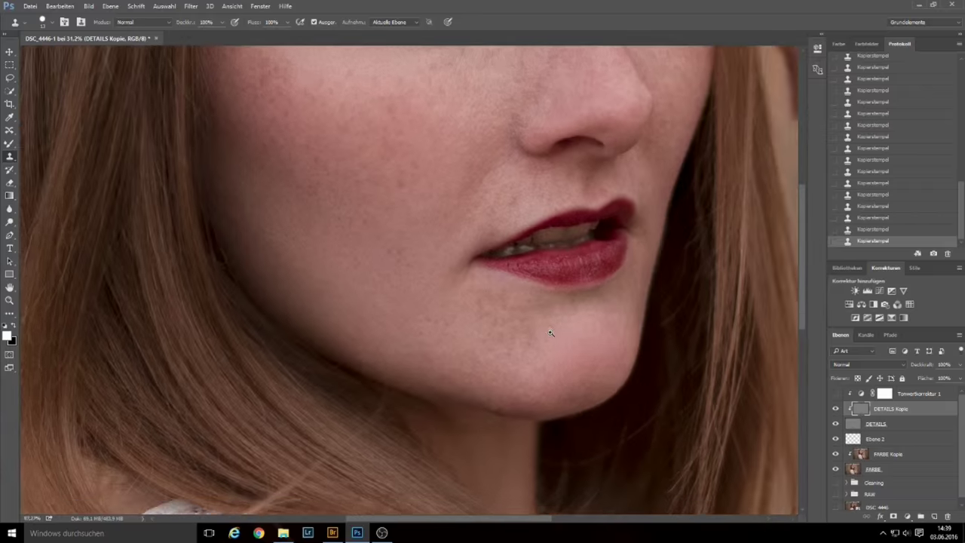
scroll(508, 333, "up", 3)
scroll(508, 333, "up", 2)
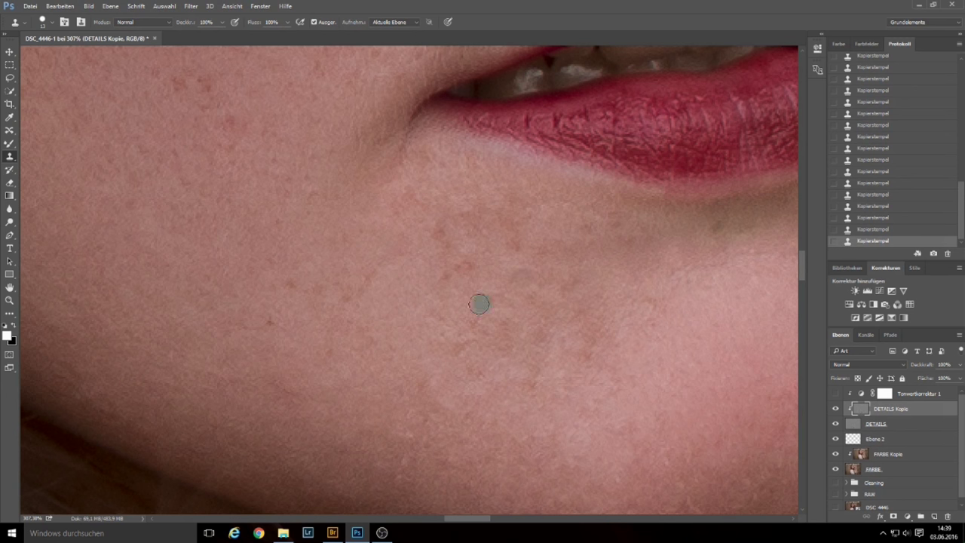
left_click_drag(713, 309, 560, 310)
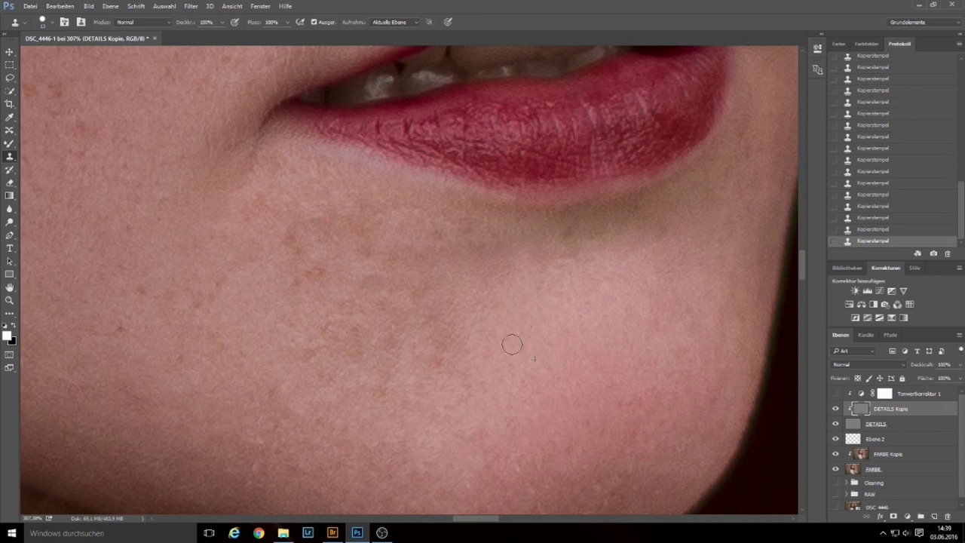
left_click_drag(301, 173, 358, 208)
left_click(313, 182)
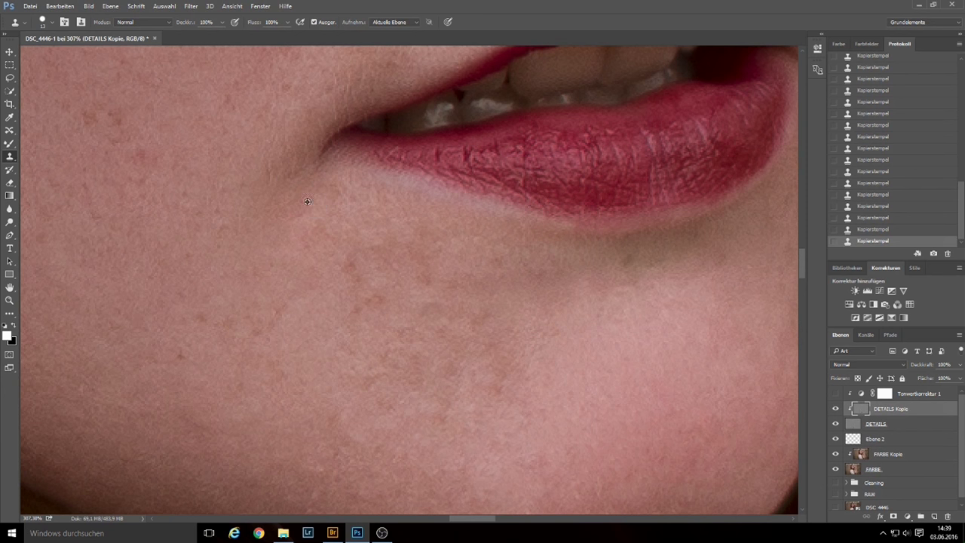
left_click(295, 179)
right_click(307, 156, "alt")
scroll(456, 267, "up", 3)
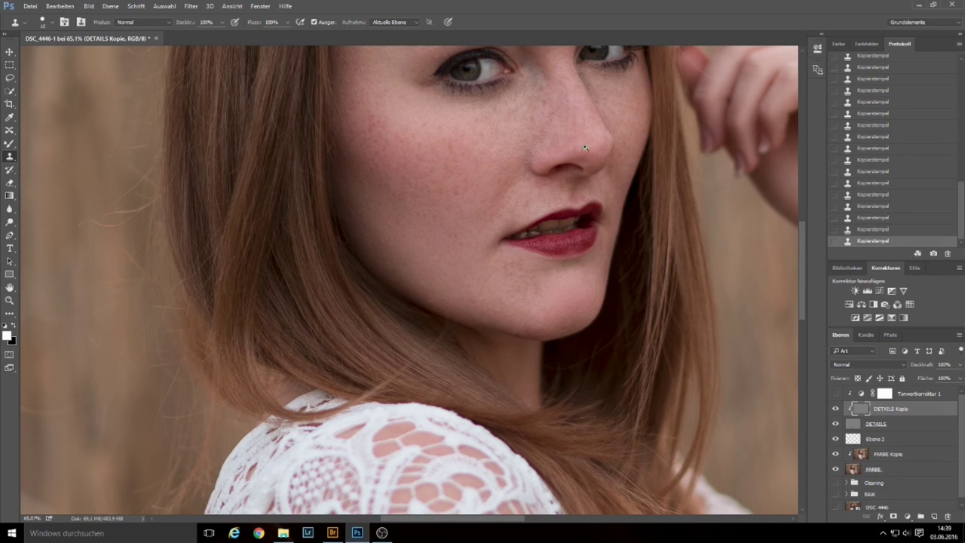
Clone clean skin along the chin edge.
scroll(597, 199, "up", 5)
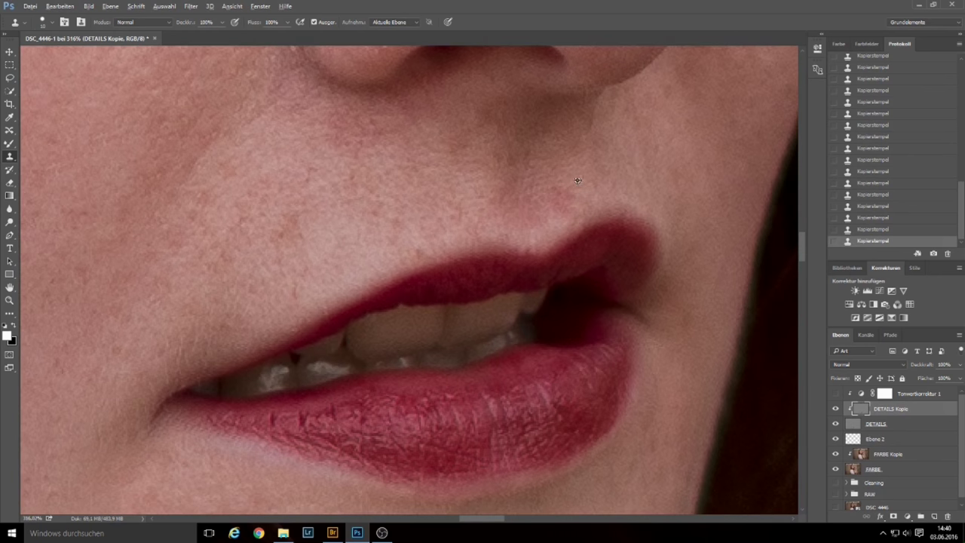
scroll(573, 194, "down", 2)
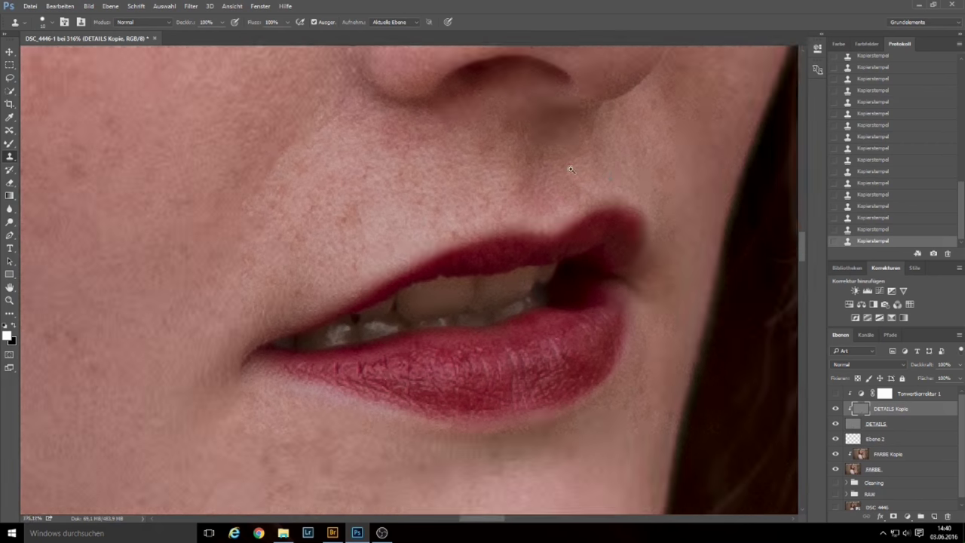
scroll(544, 181, "down", 2)
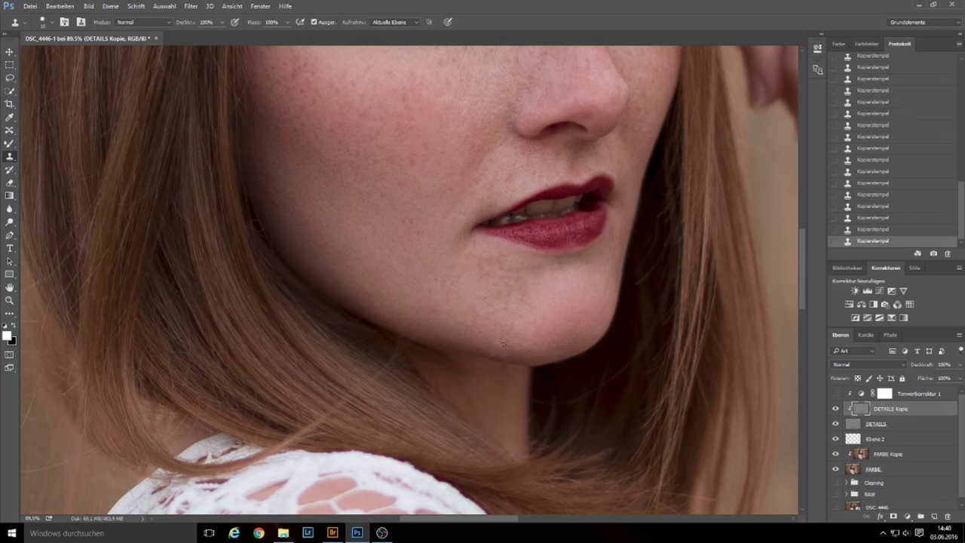
scroll(516, 361, "up", 1)
scroll(519, 358, "up", 2)
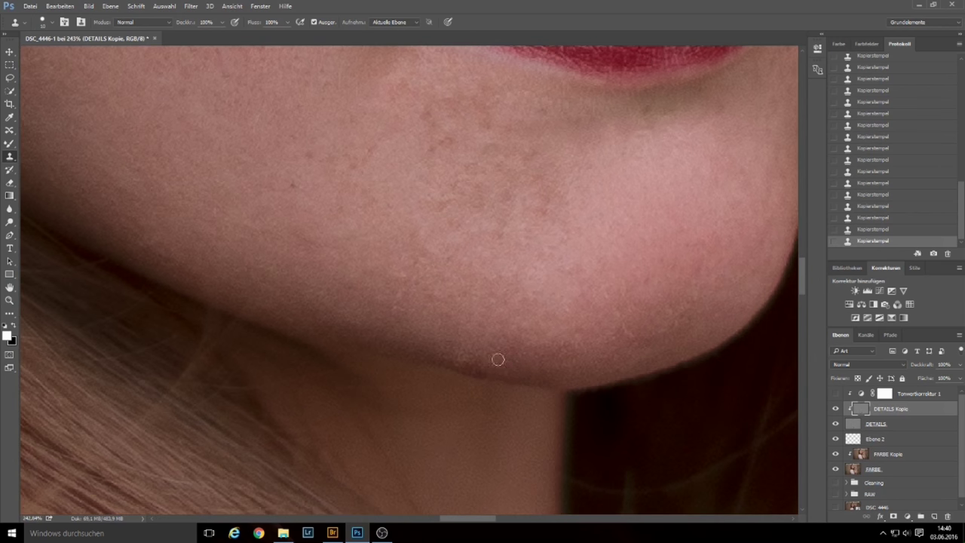
left_click_drag(478, 366, 506, 357)
scroll(596, 341, "down", 3)
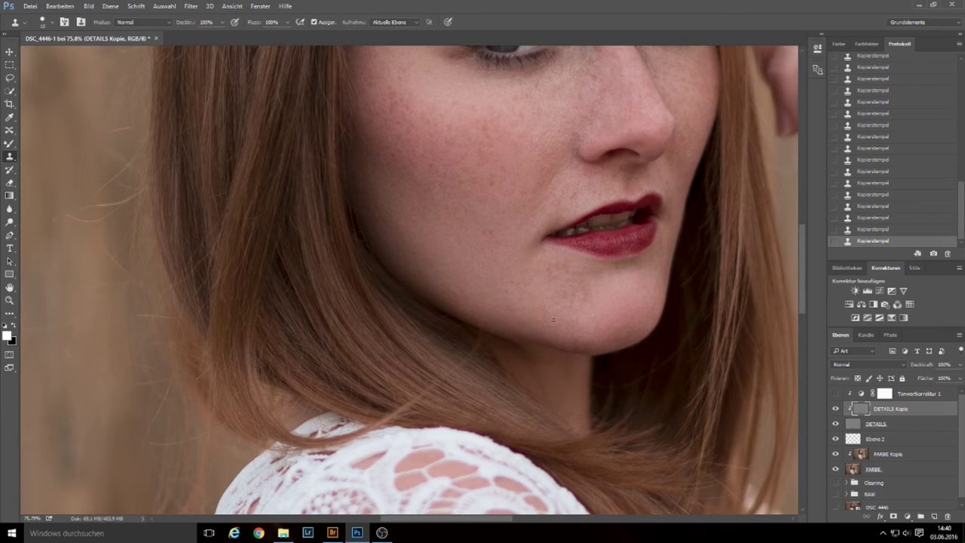
scroll(553, 320, "up", 1)
scroll(547, 315, "up", 2)
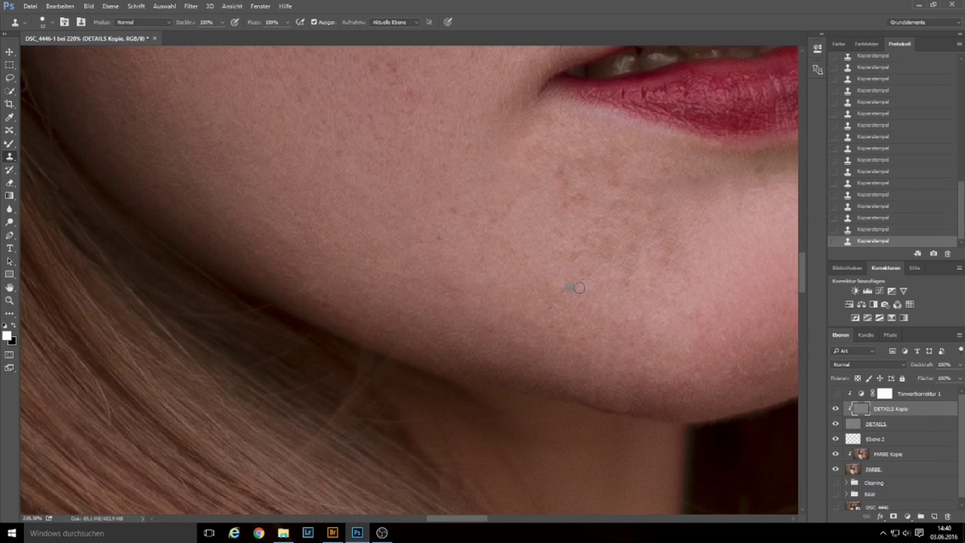
scroll(566, 271, "up", 1)
scroll(558, 265, "down", 1)
scroll(558, 265, "up", 5)
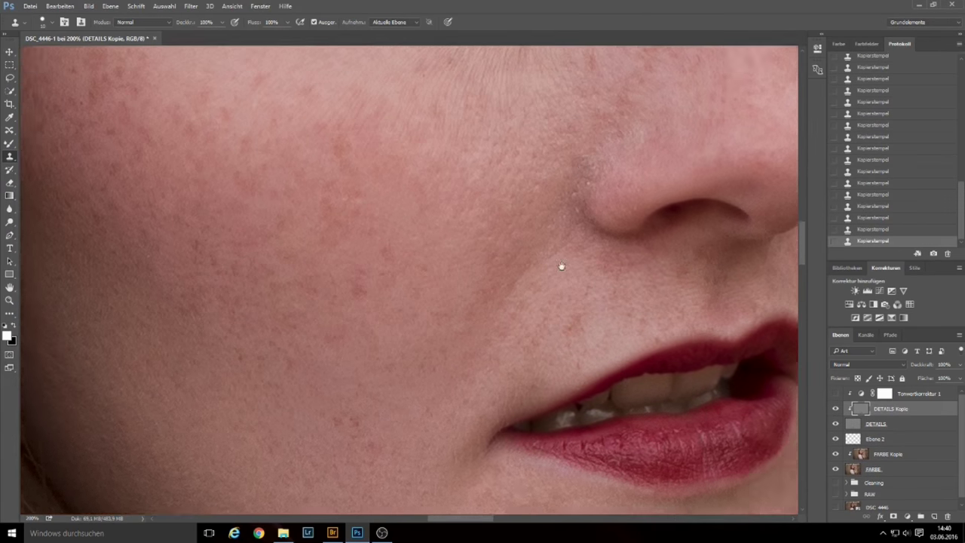
scroll(553, 236, "up", 1)
Sample clean cheek skin beside the nose as clone source, then frame the eyes, nose and lips.
mouse_move(552, 236)
left_mouse_down()
mouse_move(503, 282)
mouse_move(422, 251)
mouse_move(432, 263)
left_mouse_up()
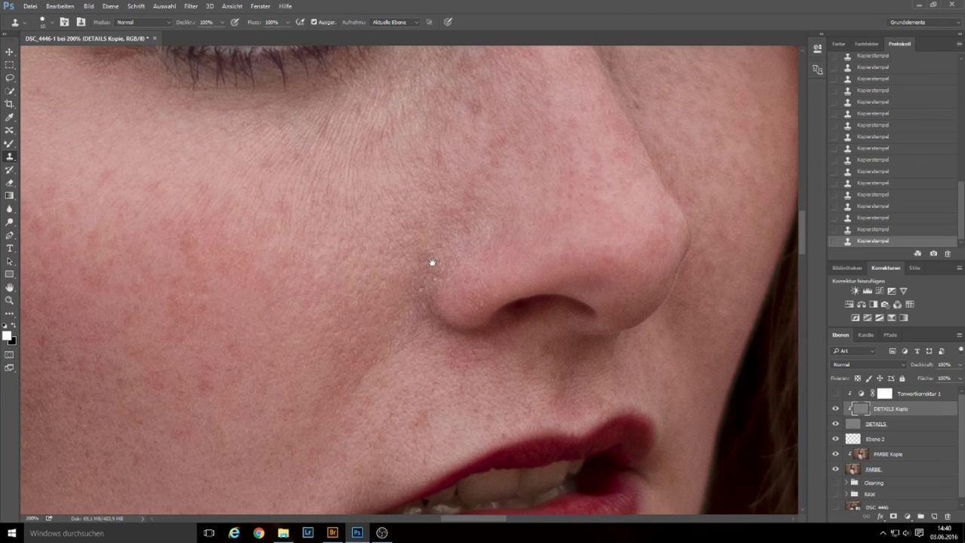
left_click(376, 233, "alt")
left_click_drag(520, 47, 626, 133)
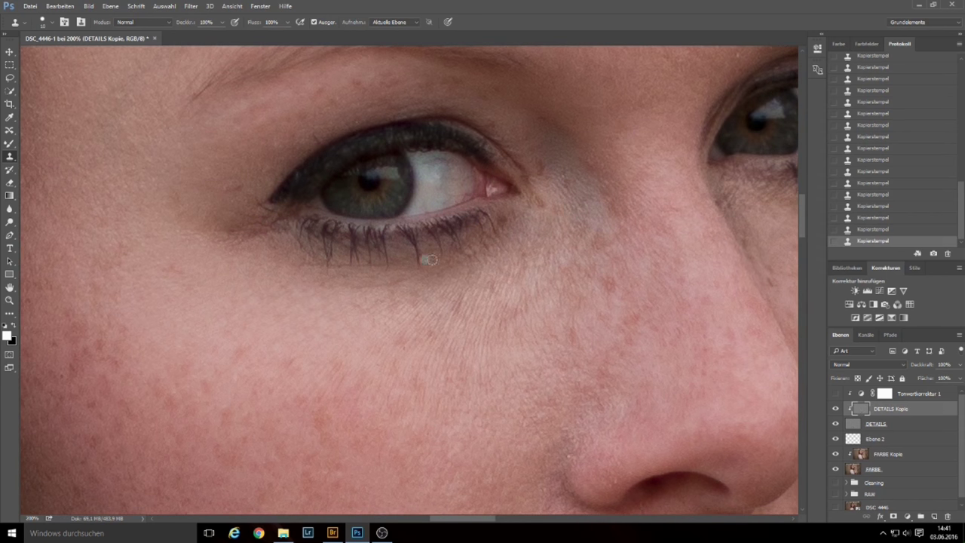
left_click_drag(711, 226, 521, 252)
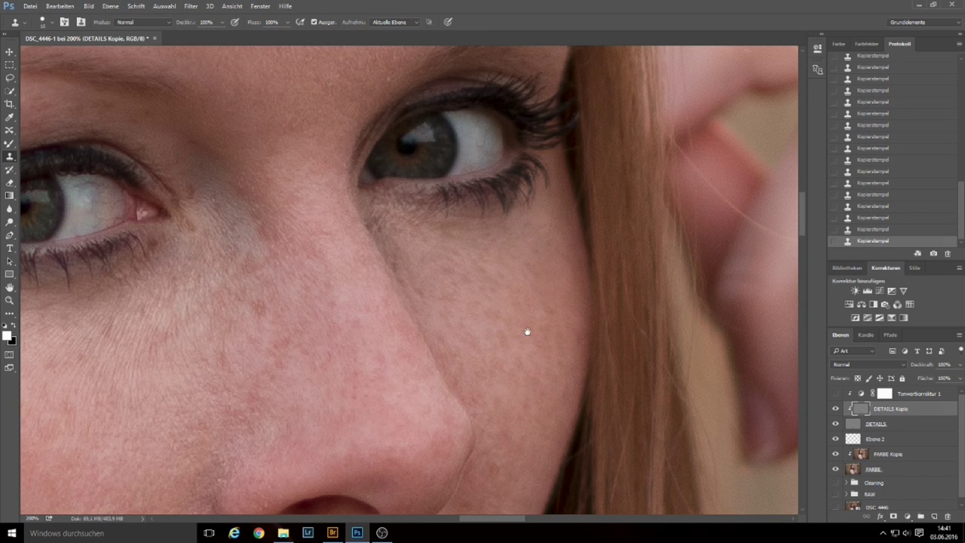
left_click_drag(527, 332, 510, 244)
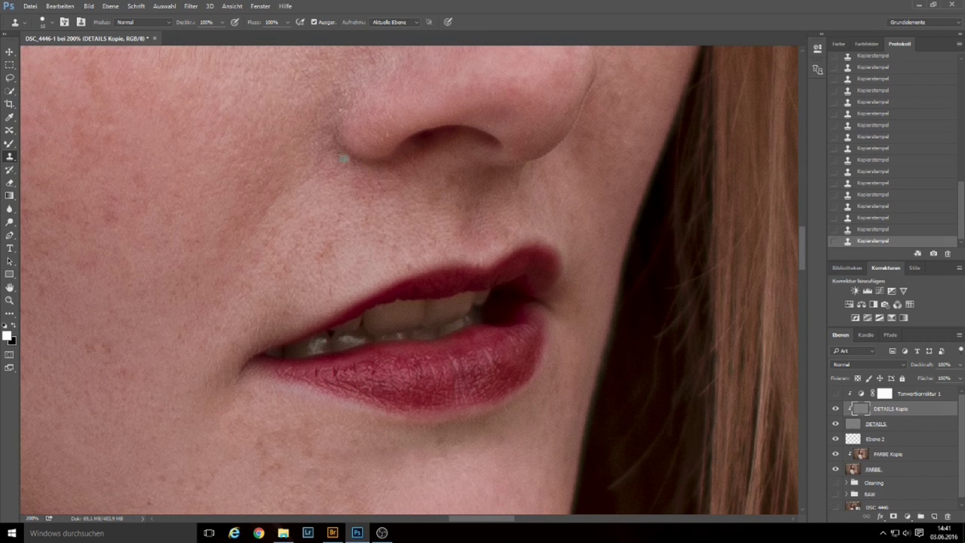
left_click_drag(406, 102, 523, 107)
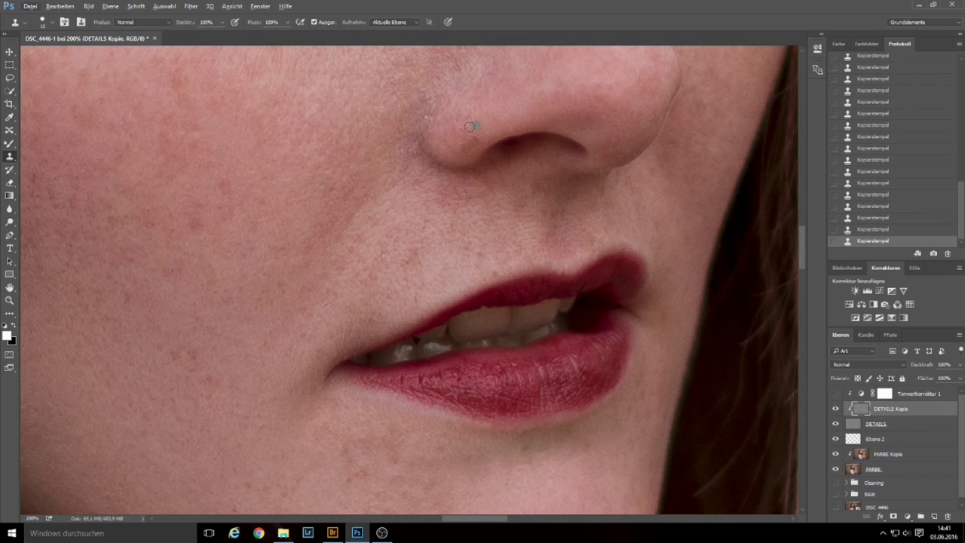
Undo the last Kopierstempel step and restamp the nose side with a 13 px brush.
left_click(868, 229)
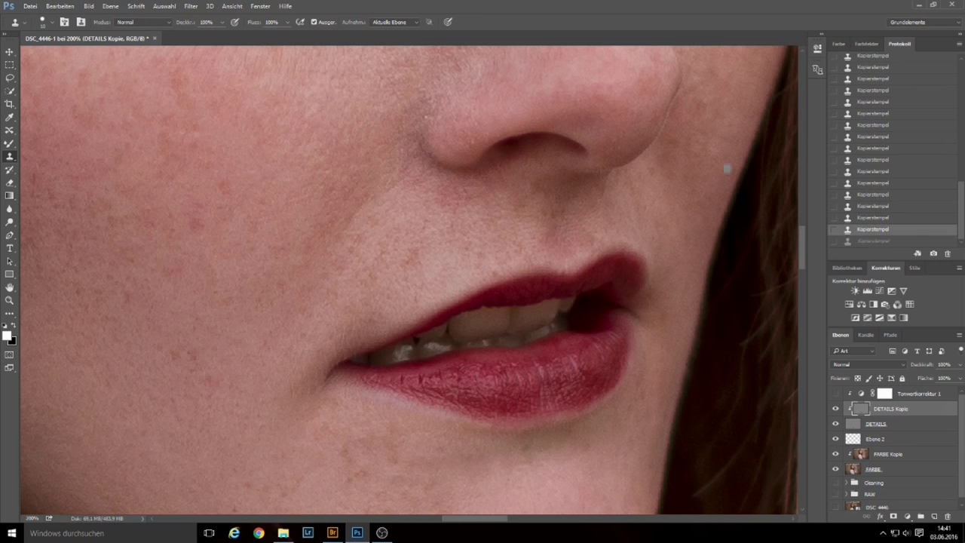
right_click(479, 142, "alt")
scroll(482, 149, "up", 5)
scroll(485, 150, "down", 2)
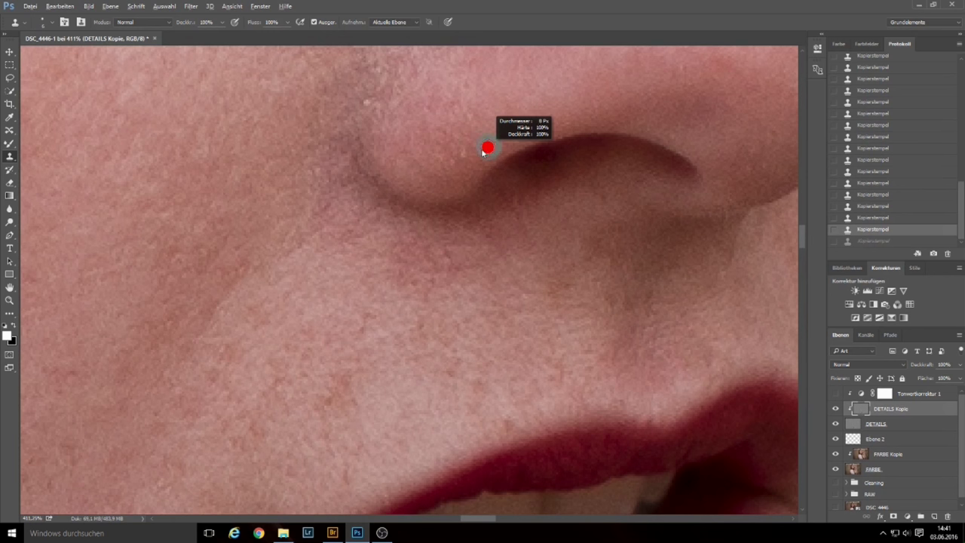
left_click_drag(465, 154, 471, 162)
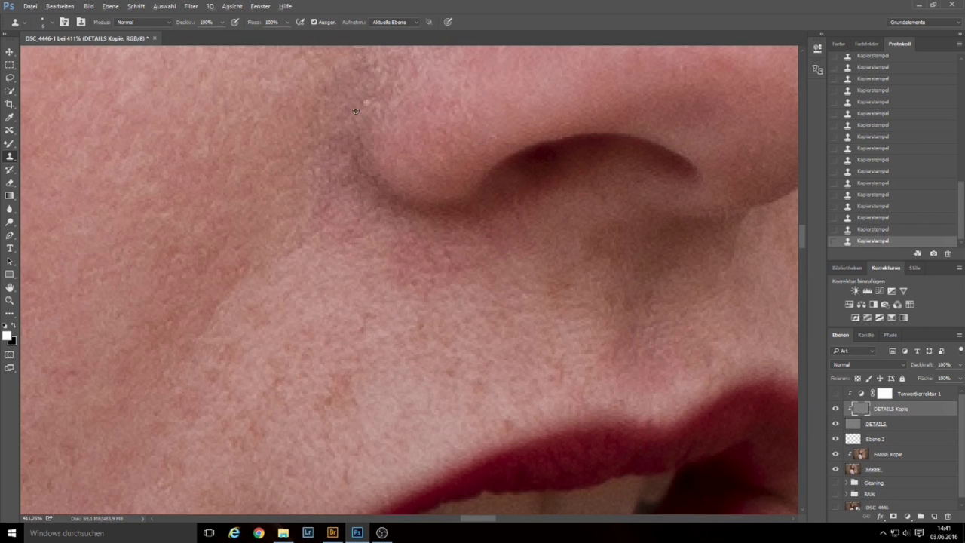
Clone over a blotch on the upper cheek and fit the whole portrait on screen.
scroll(410, 162, "up", 3)
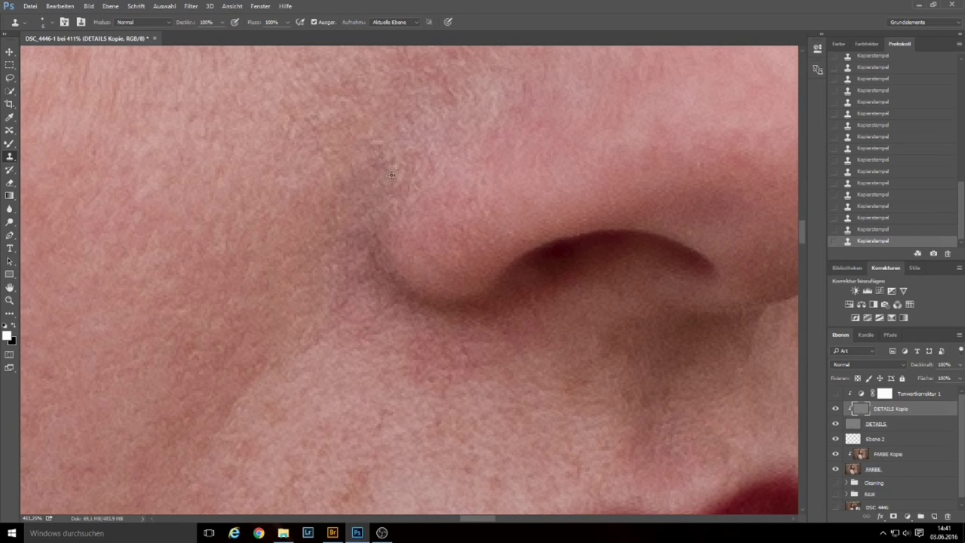
scroll(361, 134, "down", 2)
scroll(272, 146, "down", 2)
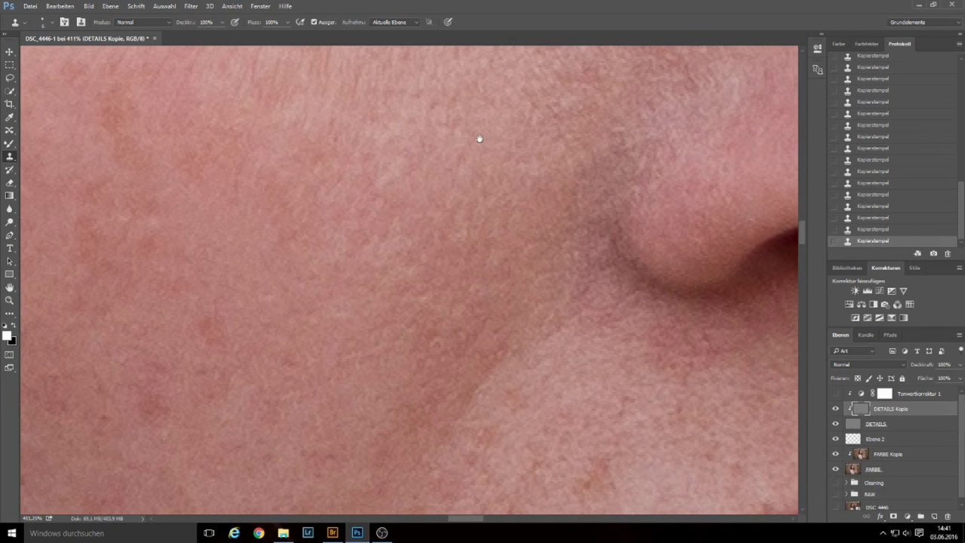
scroll(478, 141, "down", 2)
scroll(512, 166, "down", 2)
scroll(457, 172, "down", 2)
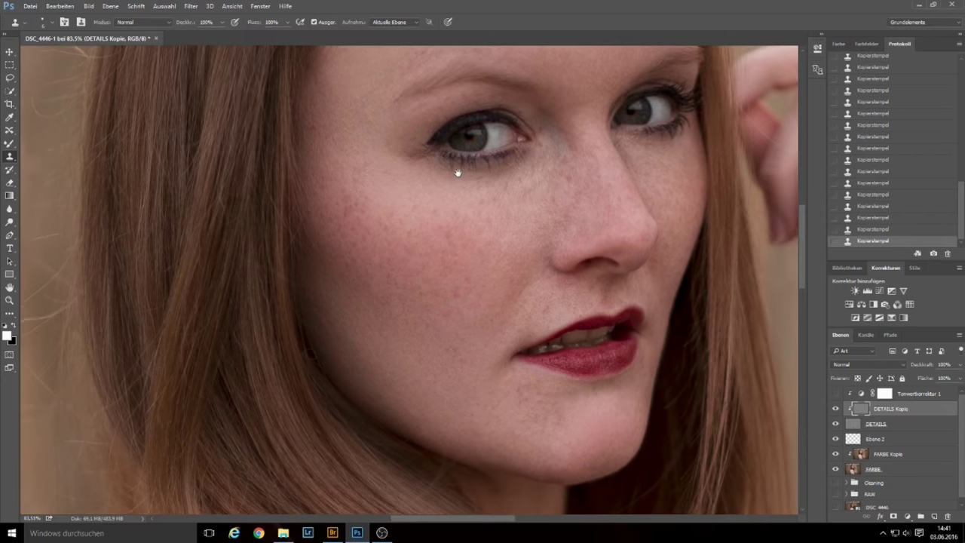
scroll(542, 186, "up", 3)
scroll(542, 186, "up", 1)
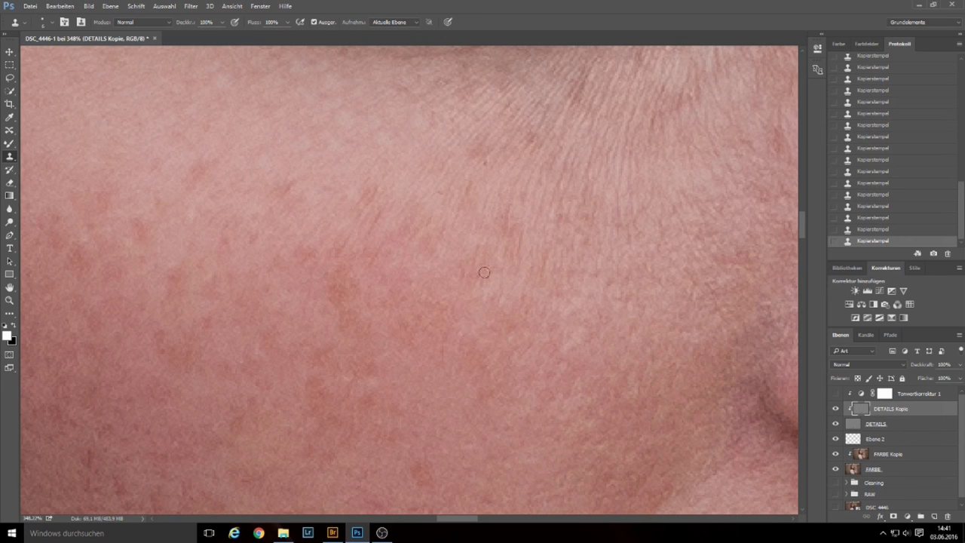
left_click(459, 277)
key("ctrl+0")
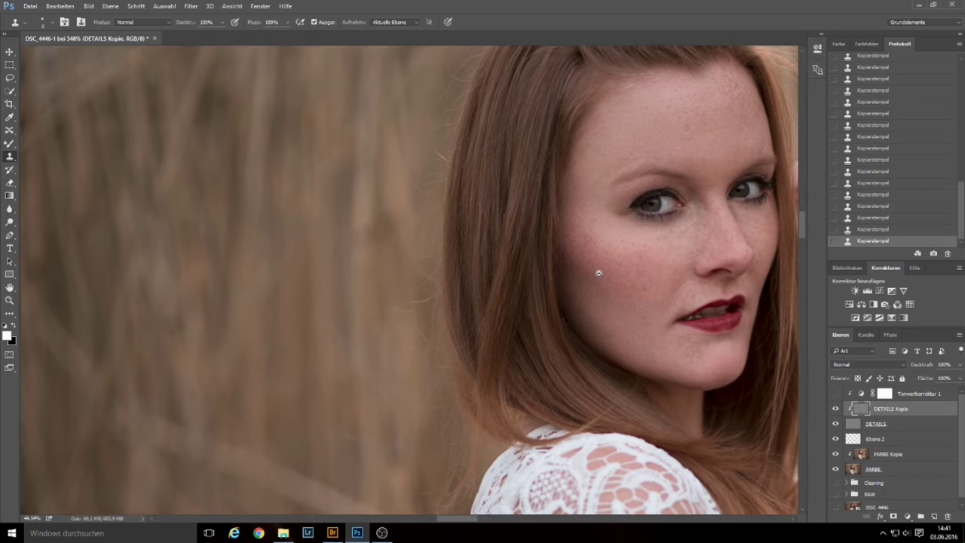
scroll(593, 274, "up", 3)
left_click_drag(642, 266, 455, 244)
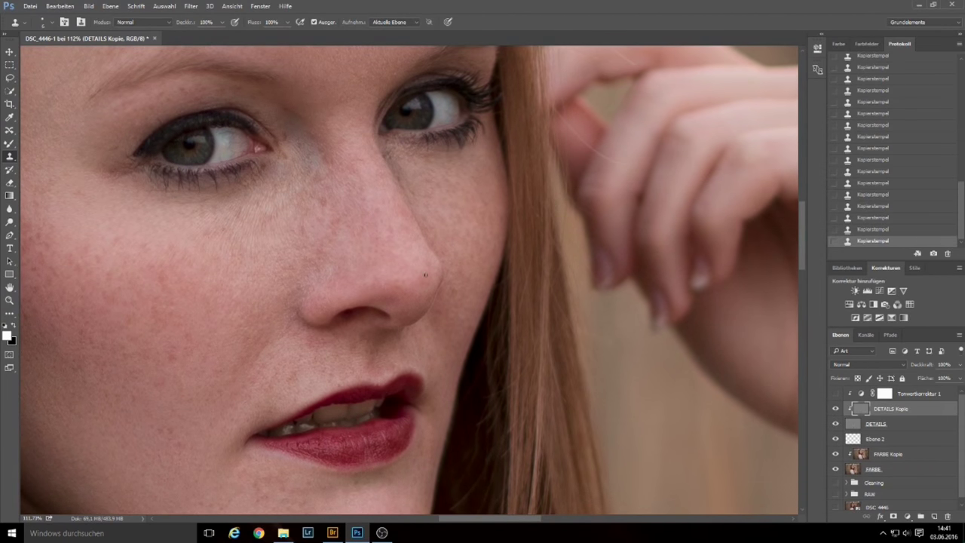
scroll(392, 259, "up", 4)
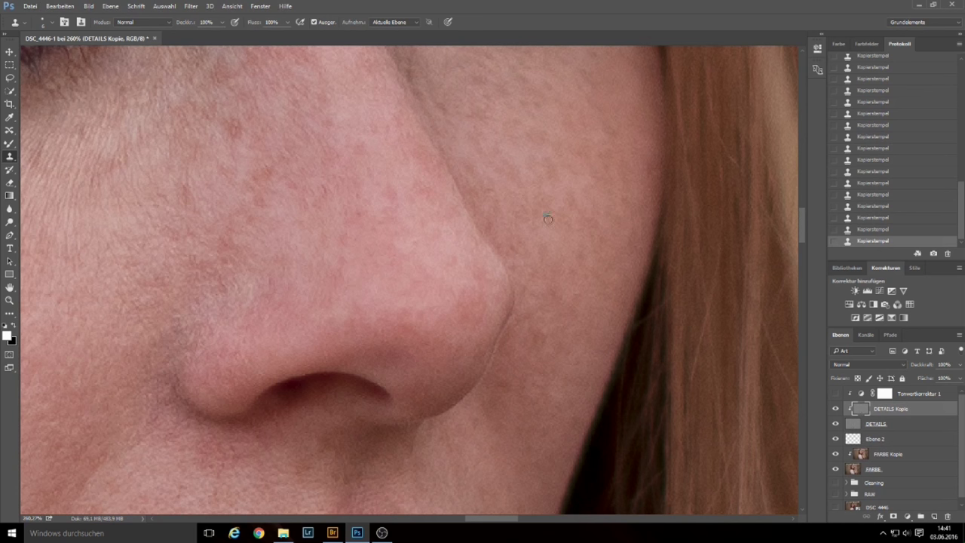
key("ctrl+0")
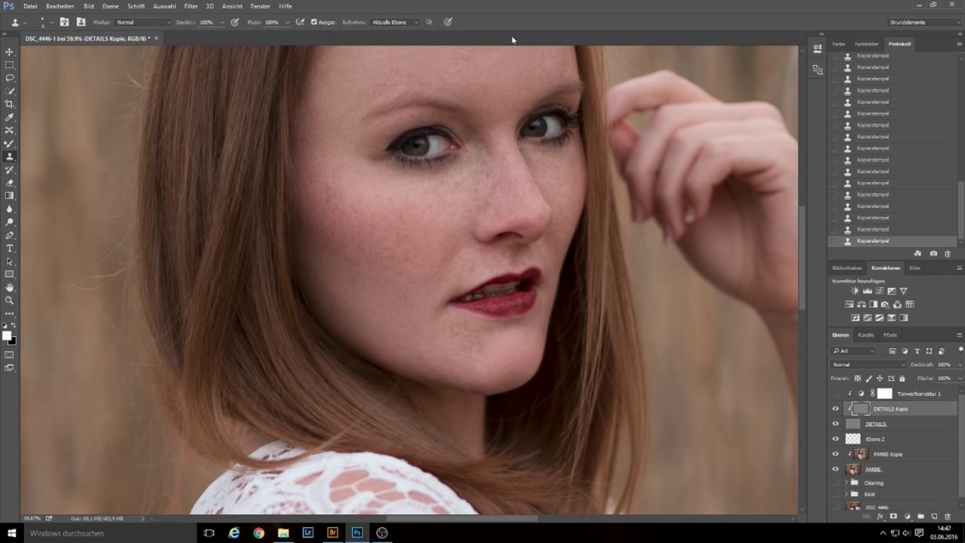
scroll(508, 344, "up", 4)
scroll(501, 343, "up", 1)
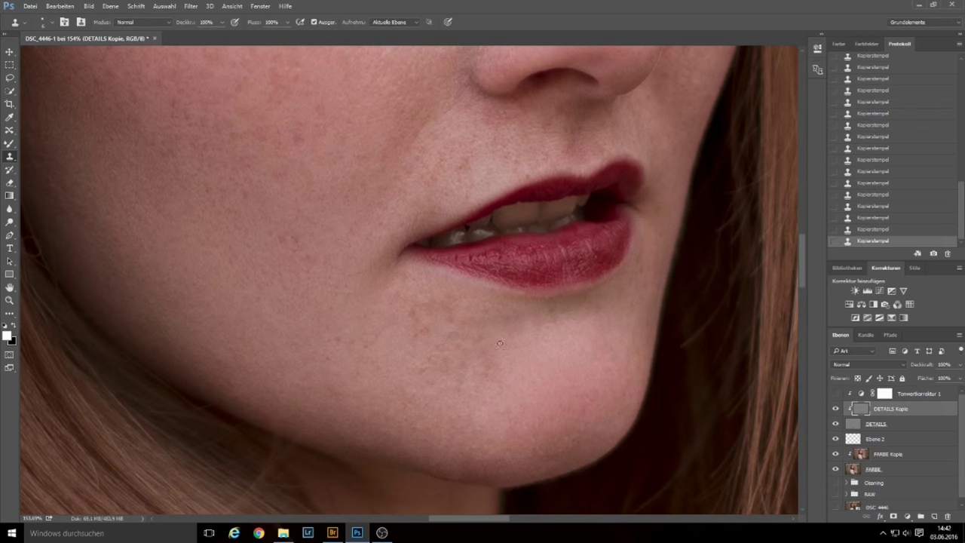
Zoom in on the chin and resize the Clone Stamp brush for the small spots.
right_click(482, 340)
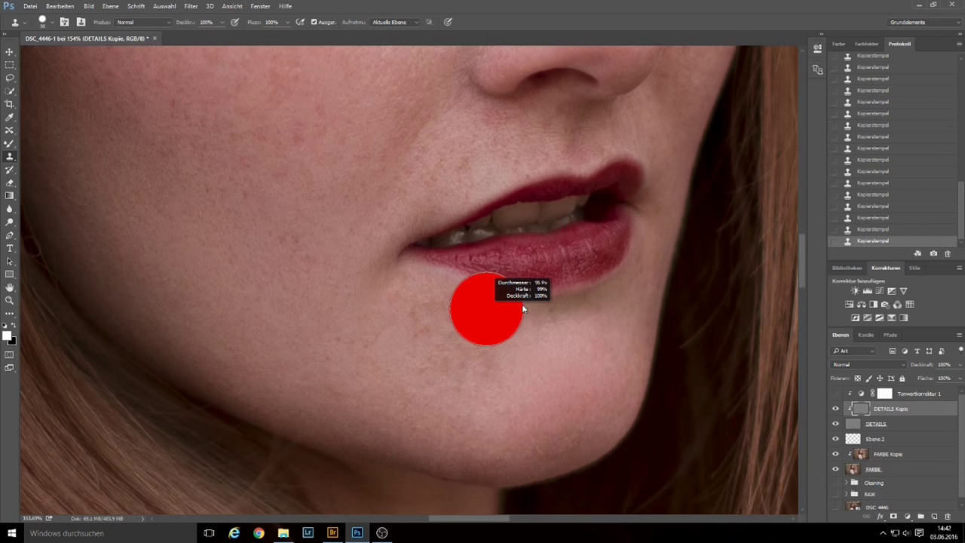
scroll(517, 353, "down", 7)
scroll(517, 353, "up", 2)
scroll(528, 347, "up", 1)
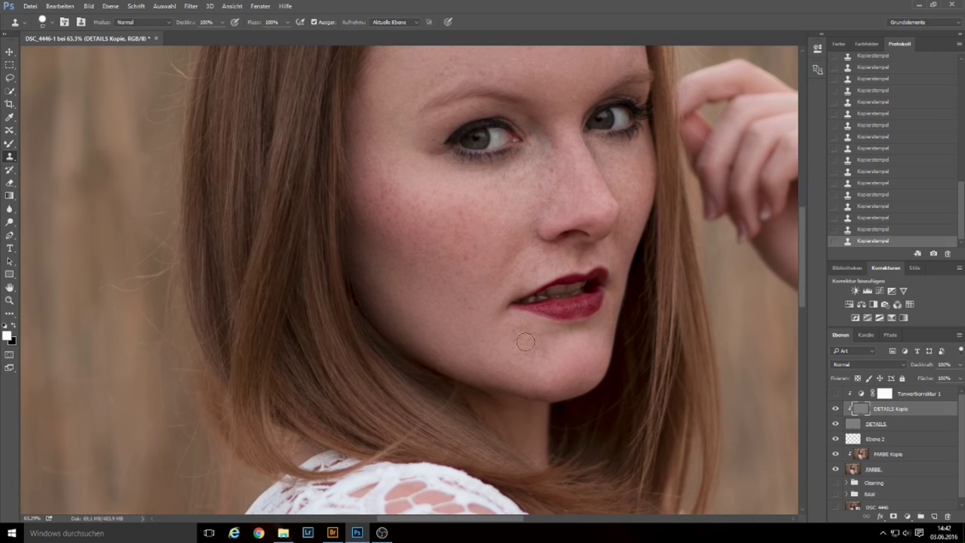
scroll(529, 360, "up", 3)
right_click(519, 327)
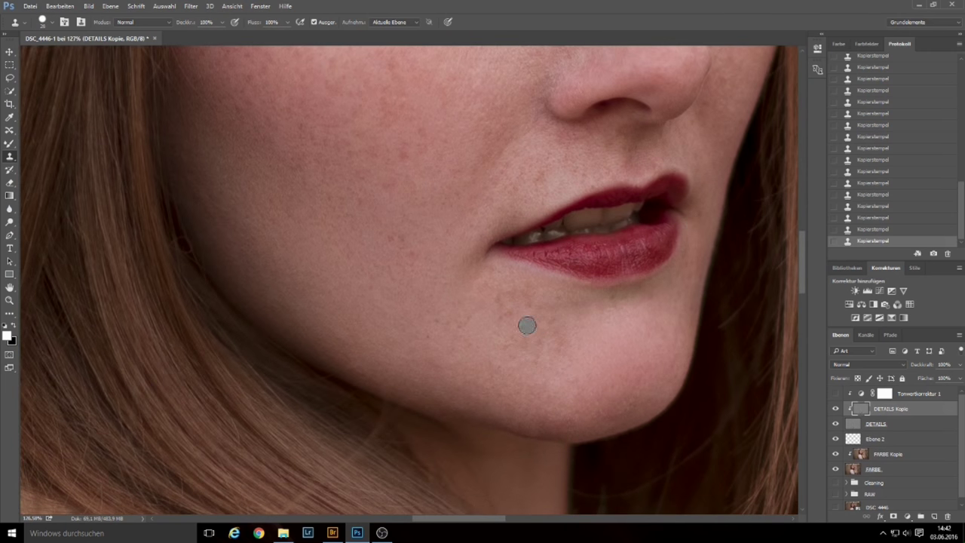
Clone out nine blemishes on the chin and near the lip corner, then fit the image.
left_click(566, 323)
left_click(564, 342)
left_click(497, 363)
left_click(540, 341)
left_click(638, 281)
left_click(573, 333)
left_click(554, 340)
left_click(584, 307)
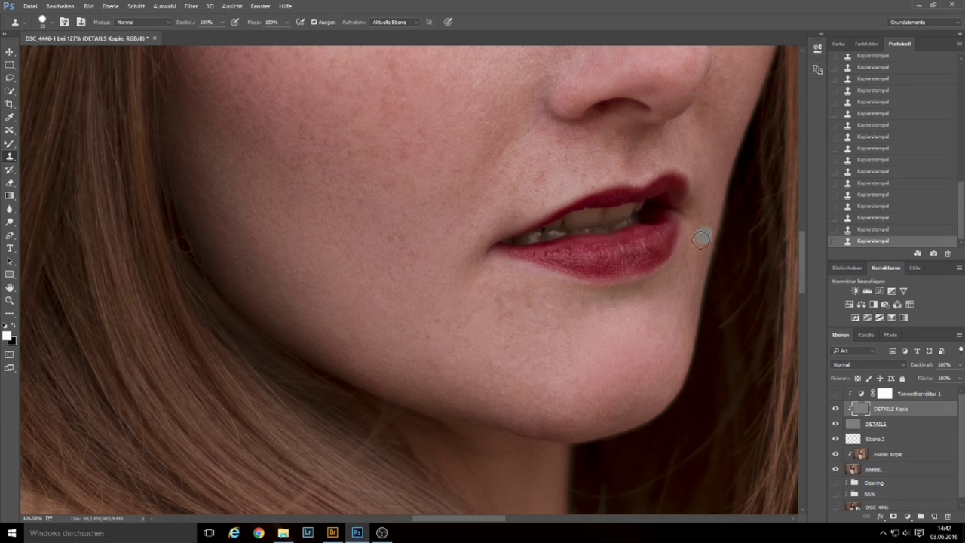
left_click(571, 348)
key("ctrl+0")
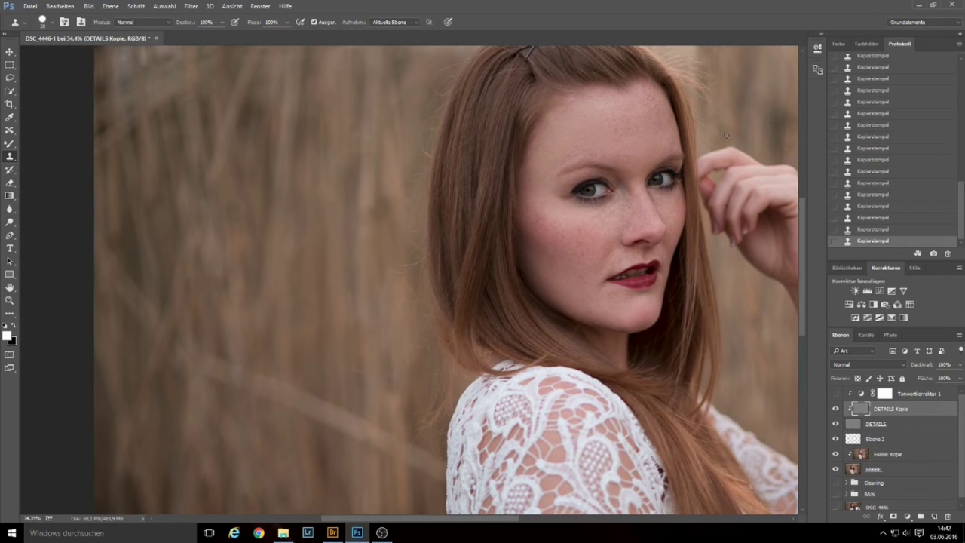
Shrink the clone brush, sample clean forehead skin, and clone out three spots above the eyebrow.
scroll(573, 143, "up", 5)
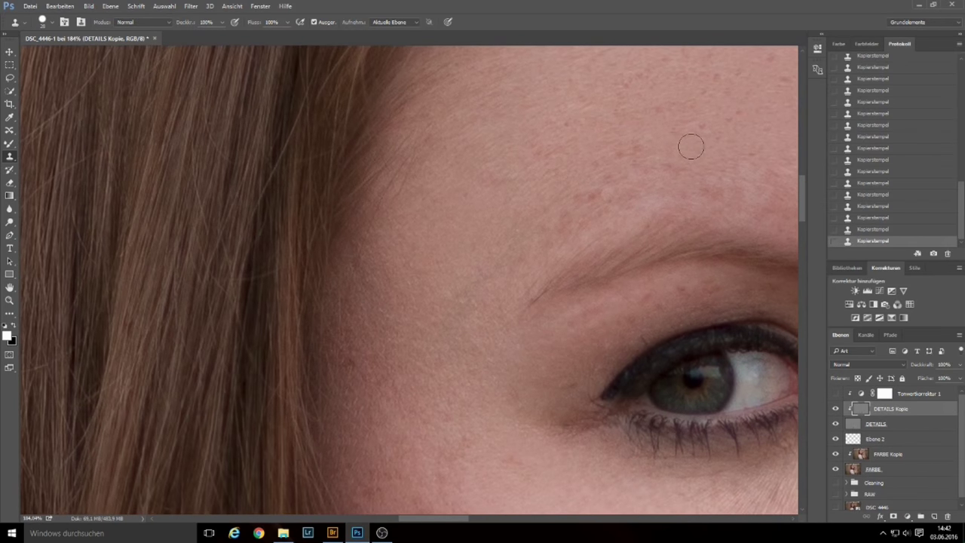
left_click(603, 156)
right_click(595, 151, "alt")
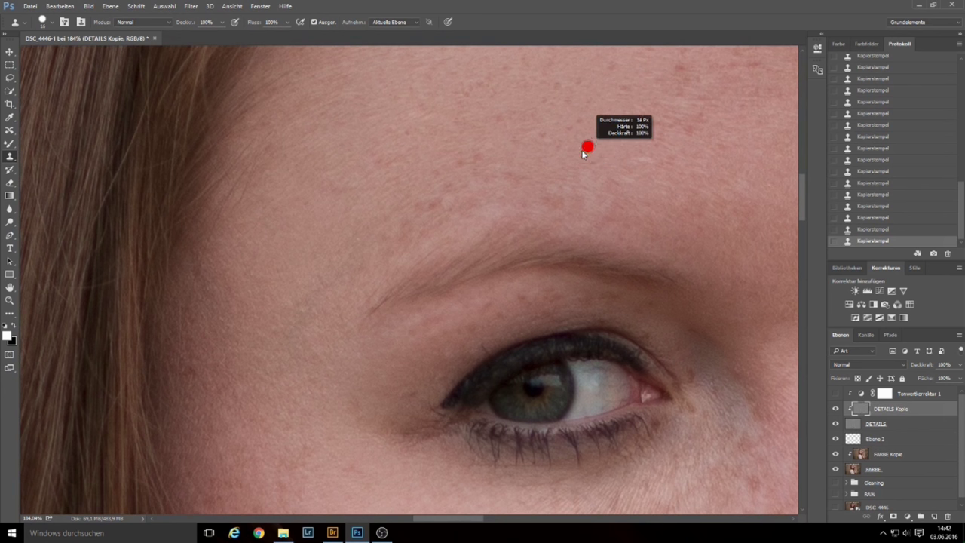
left_click(428, 178, "alt")
left_click(435, 206)
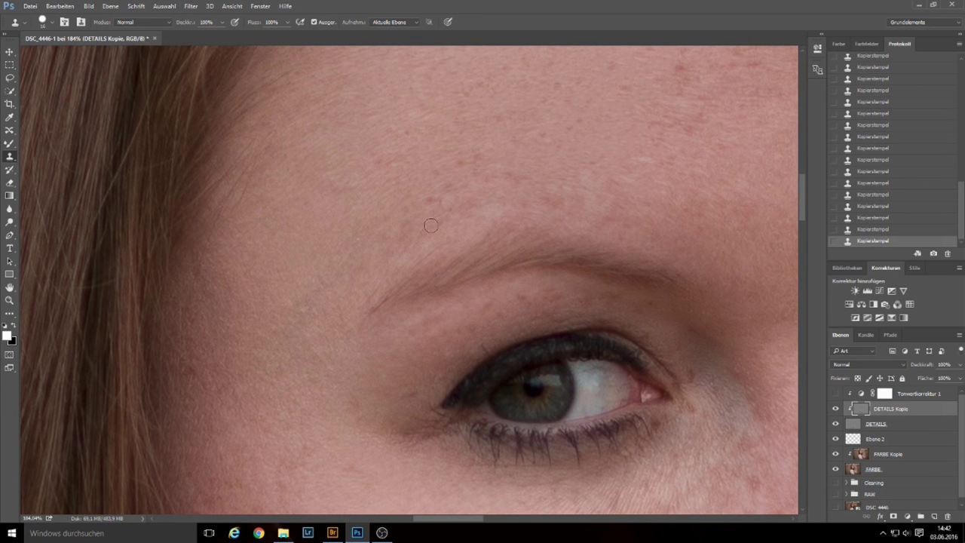
left_click(442, 209)
left_click(371, 254)
scroll(405, 189, "down", 2)
scroll(510, 175, "down", 4)
scroll(510, 175, "right", 3)
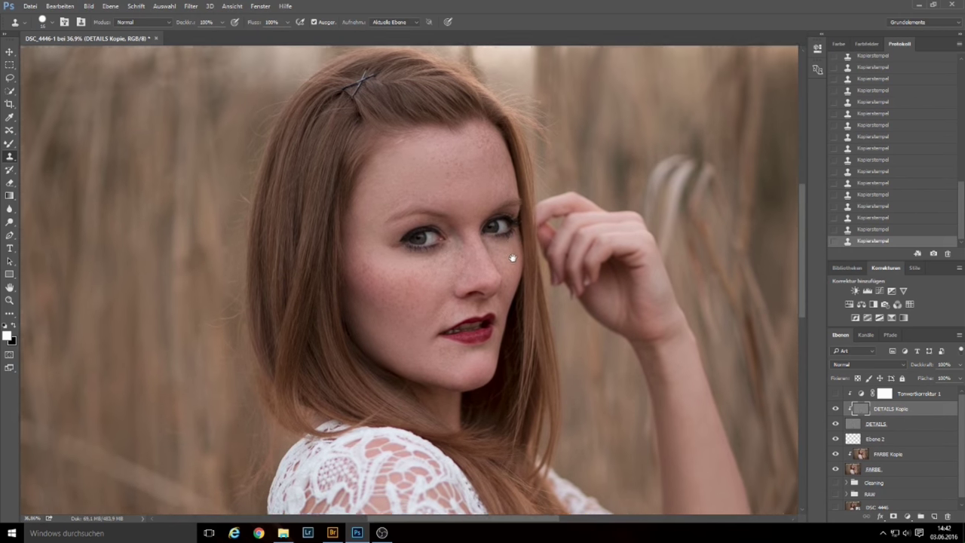
scroll(511, 226, "up", 2)
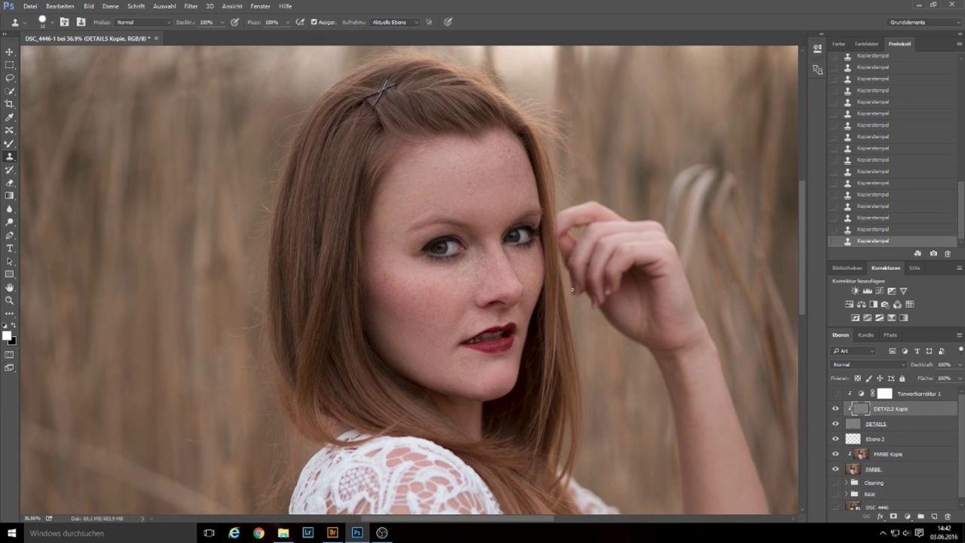